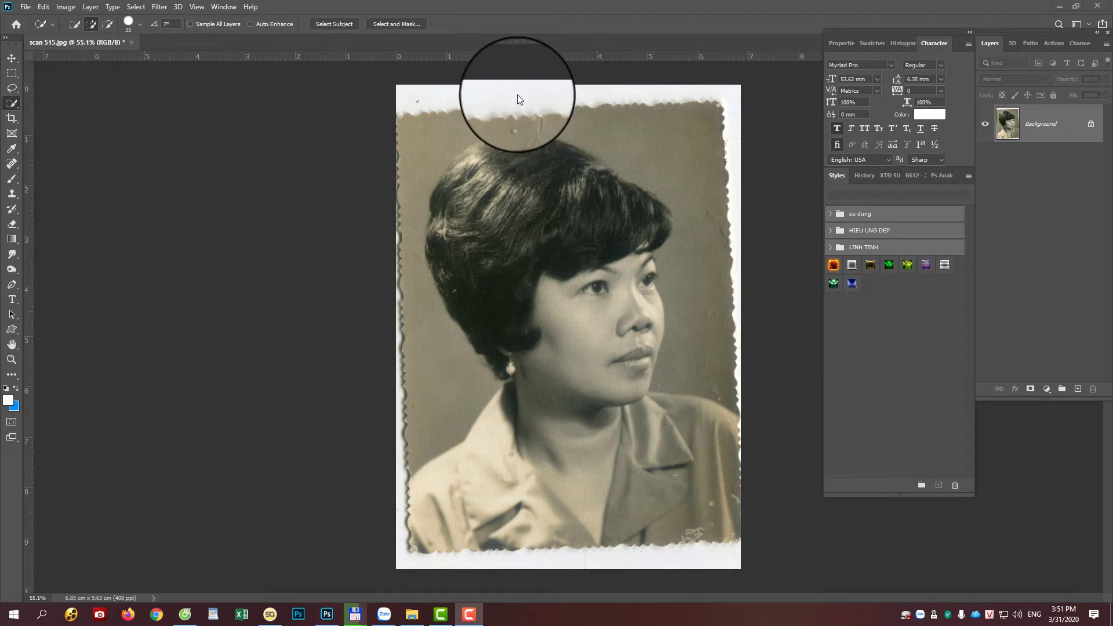
- Perspective-crop the scan at the photo's four corners, removing the white border and straightening it
{"action": "left_click", "coordinate": [12, 118]}
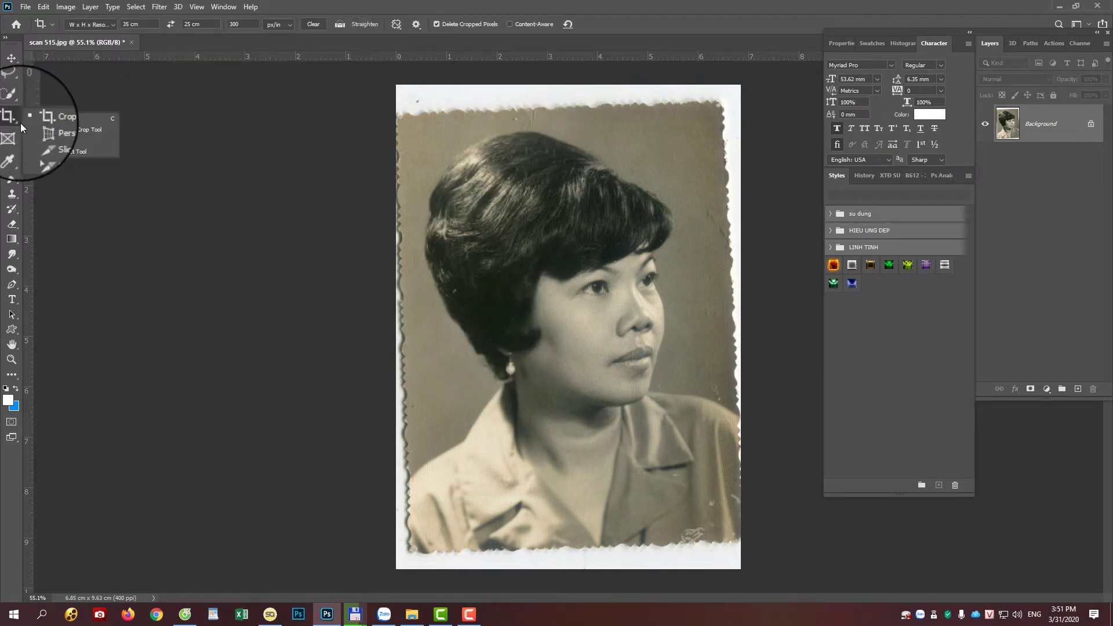
{"action": "left_click", "coordinate": [51, 131]}
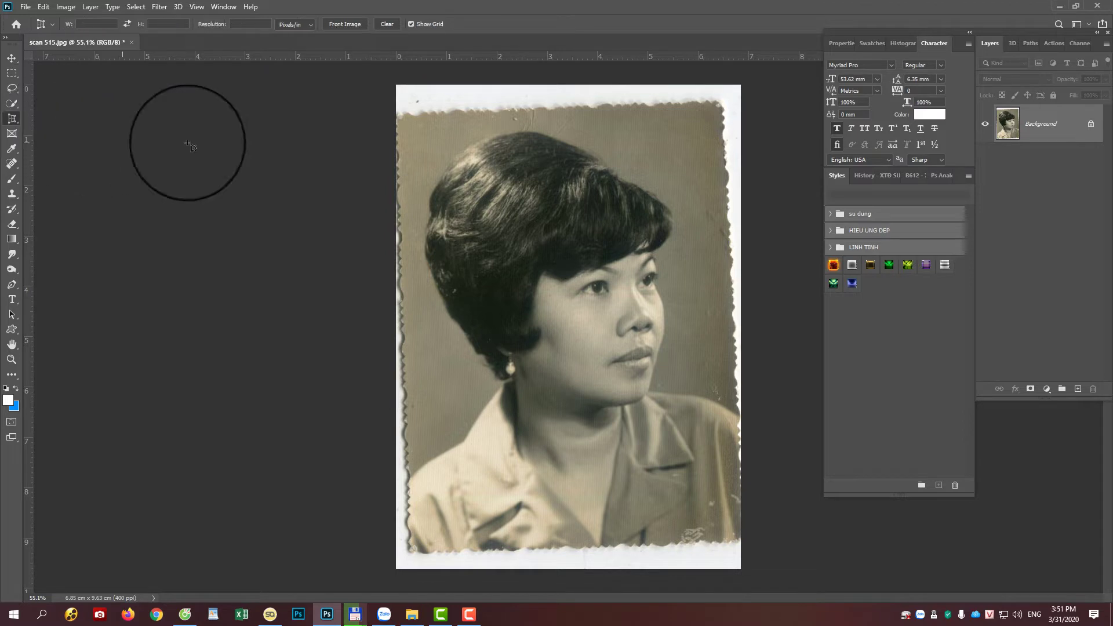
{"action": "left_click", "coordinate": [397, 120]}
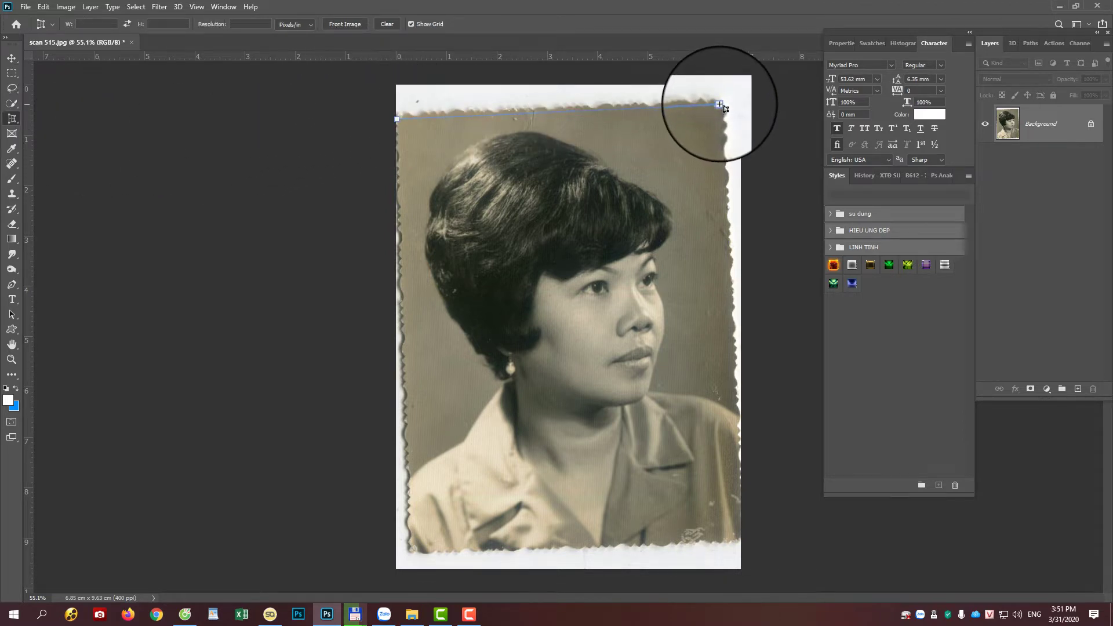
{"action": "left_click", "coordinate": [719, 104]}
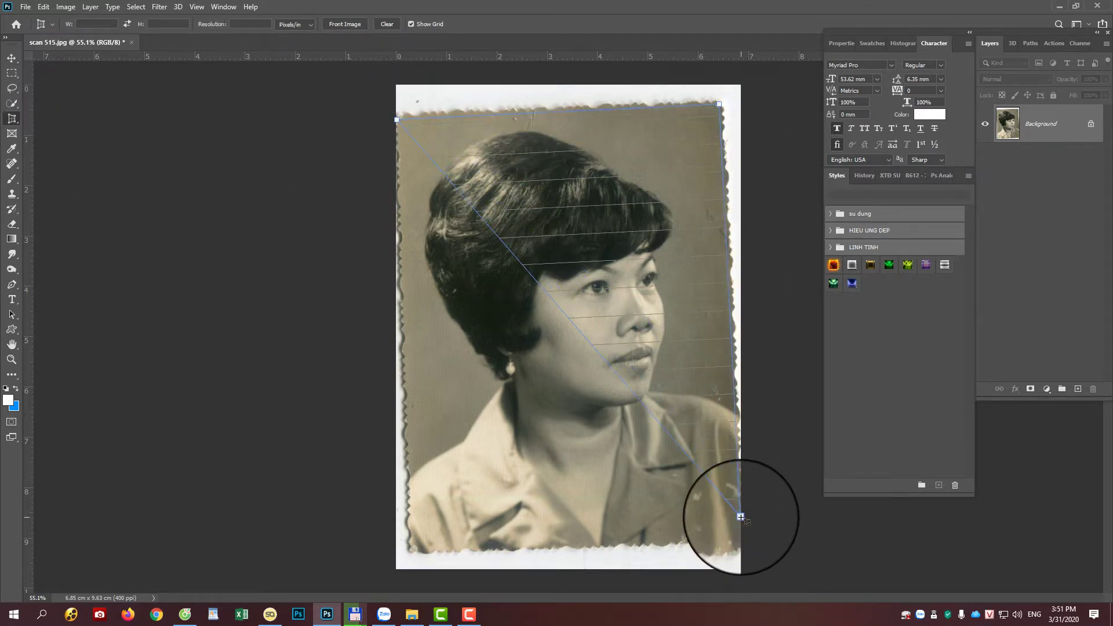
{"action": "left_click", "coordinate": [740, 536]}
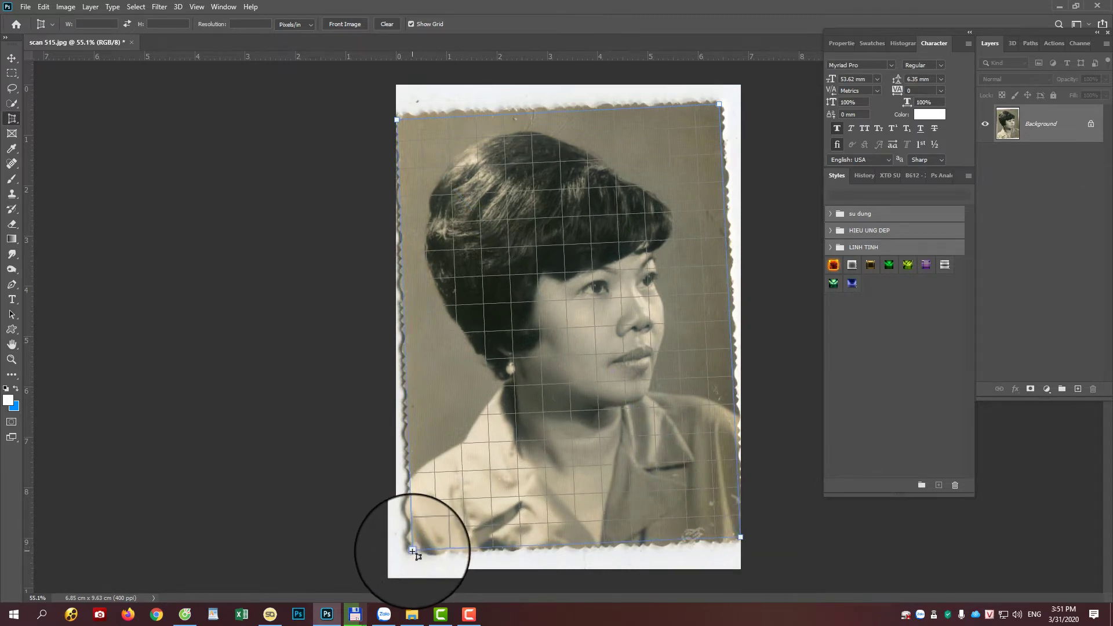
{"action": "left_click", "coordinate": [412, 551]}
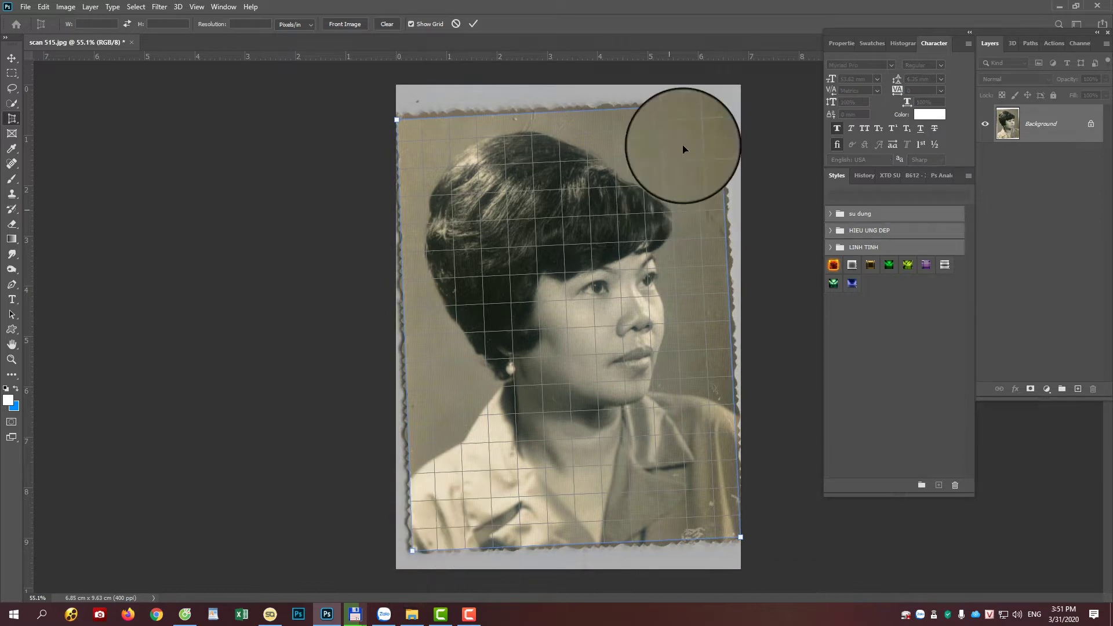
{"action": "double_click", "coordinate": [585, 231]}
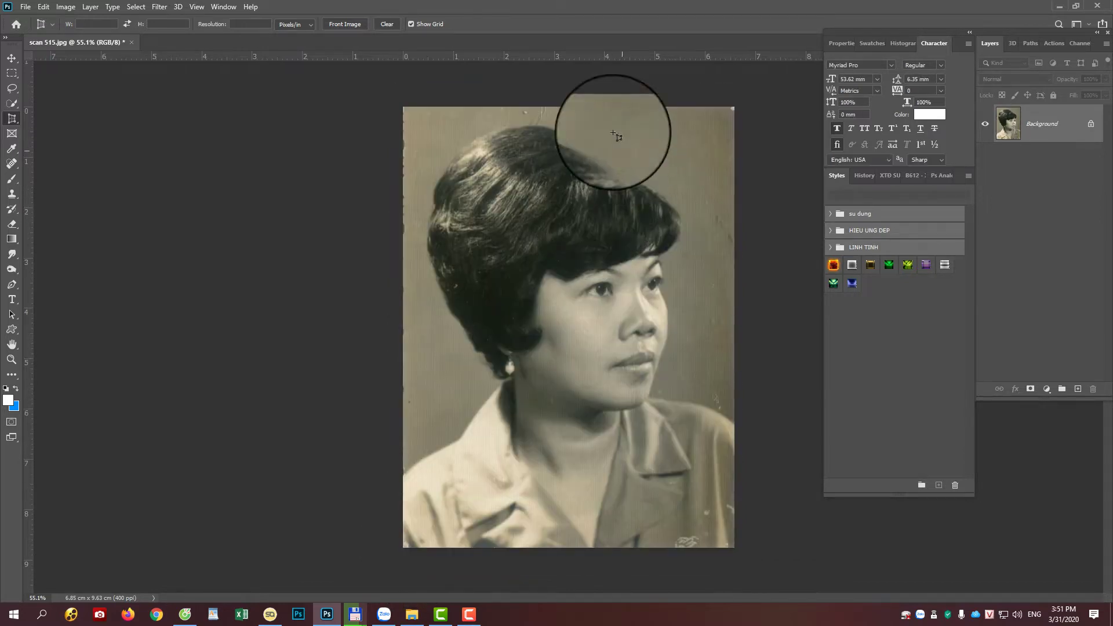
- Crop the portrait to the 15.2 × 21 cm preset and duplicate the Background layer
{"action": "right_click", "coordinate": [11, 121]}
{"action": "left_click", "coordinate": [43, 120]}
{"action": "right_click", "coordinate": [494, 261]}
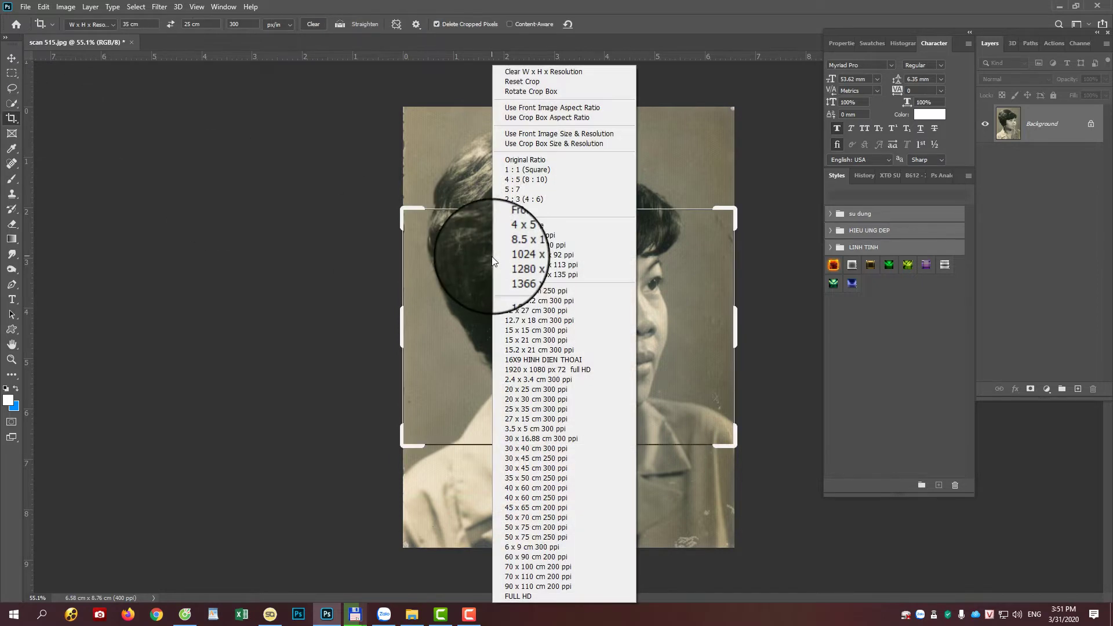
{"action": "left_click", "coordinate": [527, 350]}
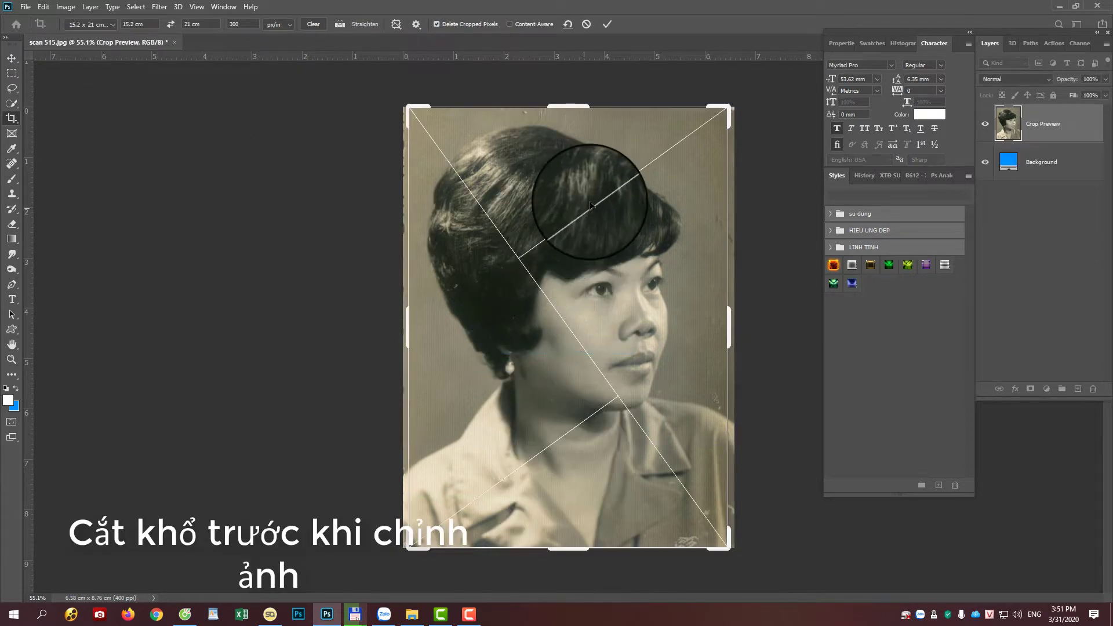
{"action": "key", "text": "Return"}
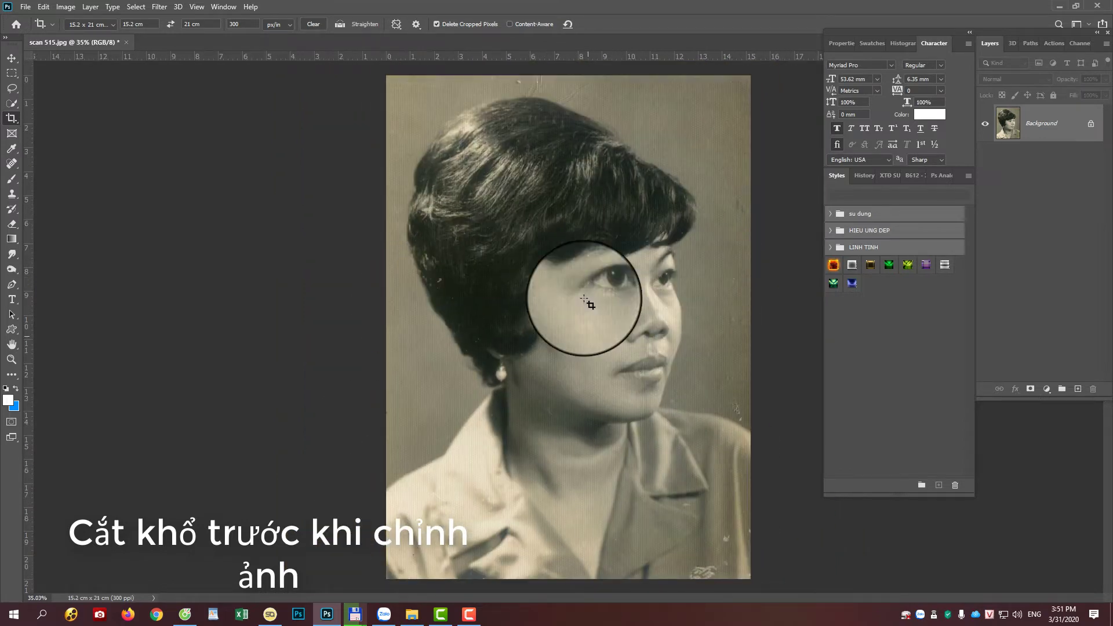
{"action": "key", "text": "ctrl+j"}
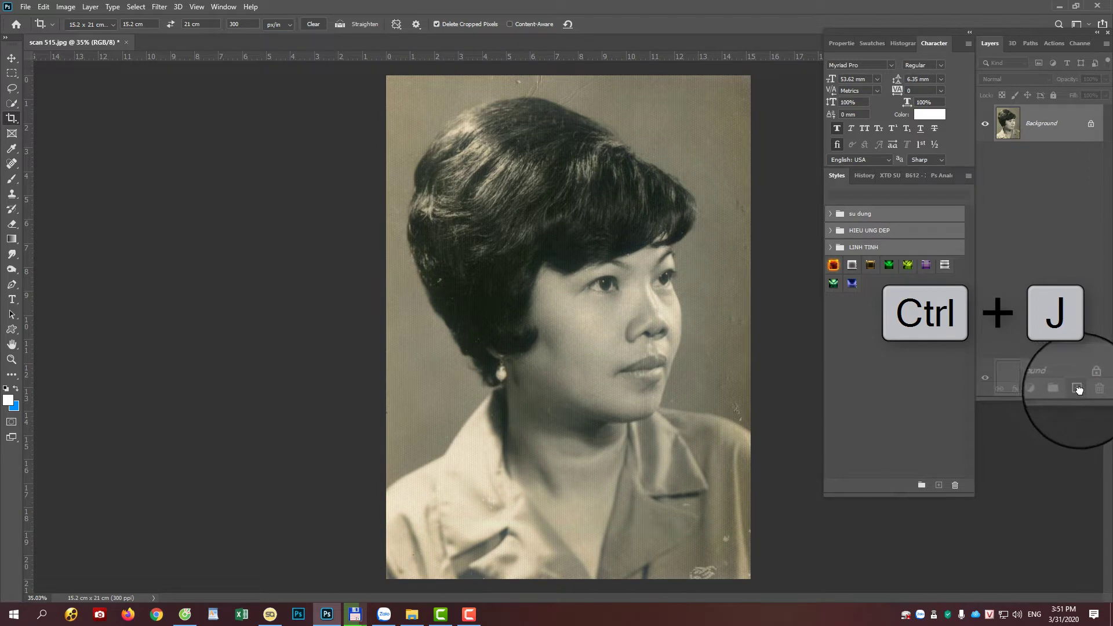
- Set Hue/Saturation saturation to -100 on the duplicate layer, turning the sepia neutral grey
{"action": "left_click", "coordinate": [73, 7]}
{"action": "mouse_move", "coordinate": [77, 12]}
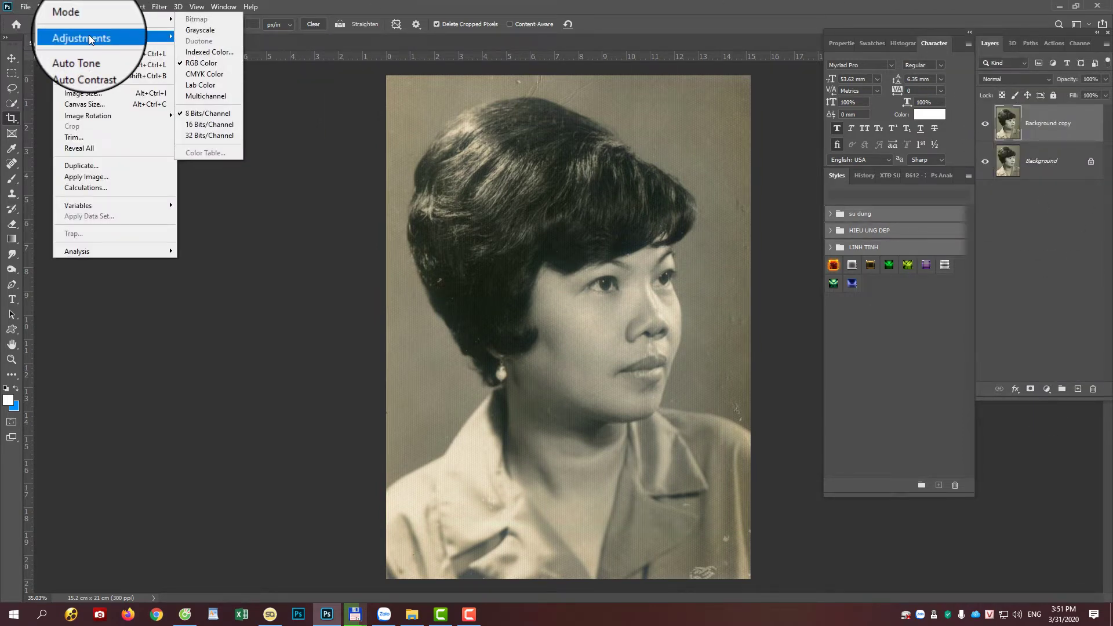
{"action": "left_click", "coordinate": [277, 96]}
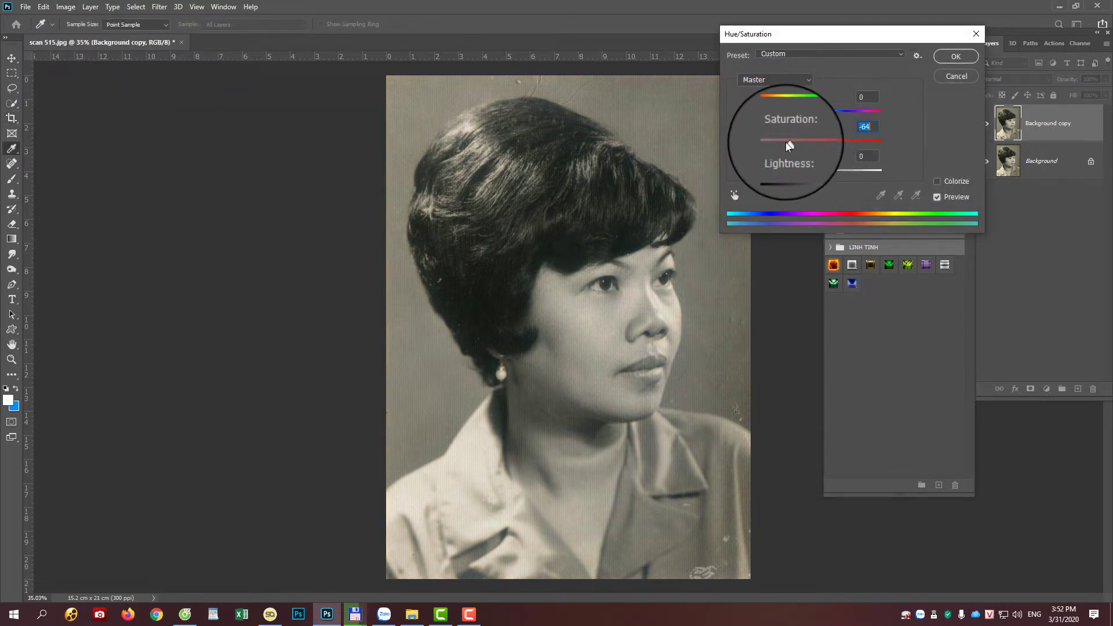
{"action": "left_click_drag", "start_coordinate": [787, 145], "coordinate": [745, 147]}
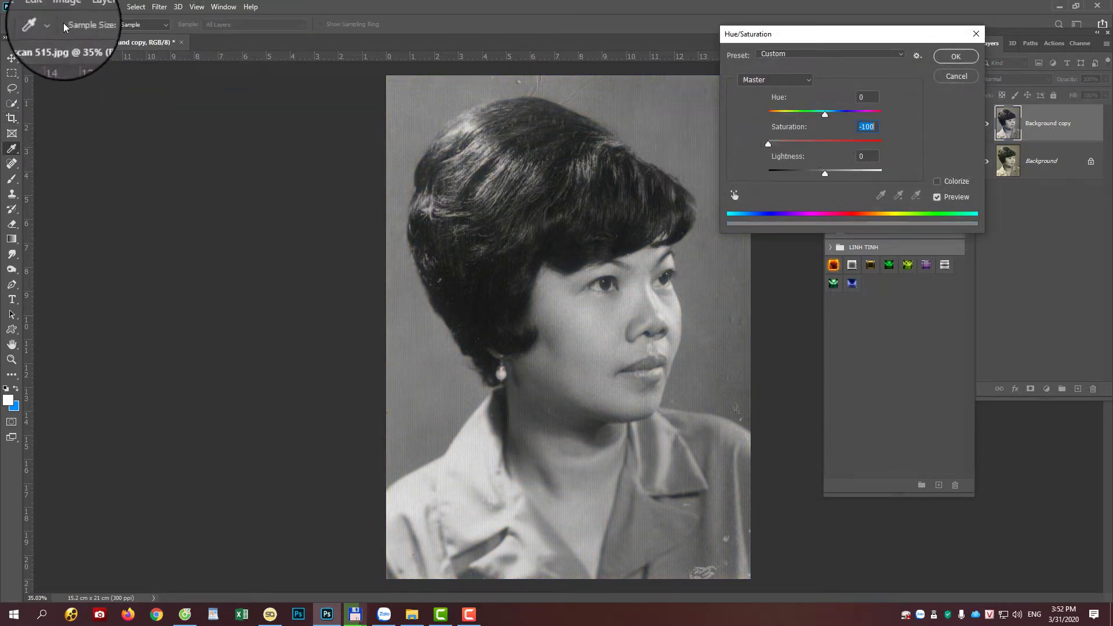
{"action": "key", "text": "Return"}
{"action": "key", "text": "c"}
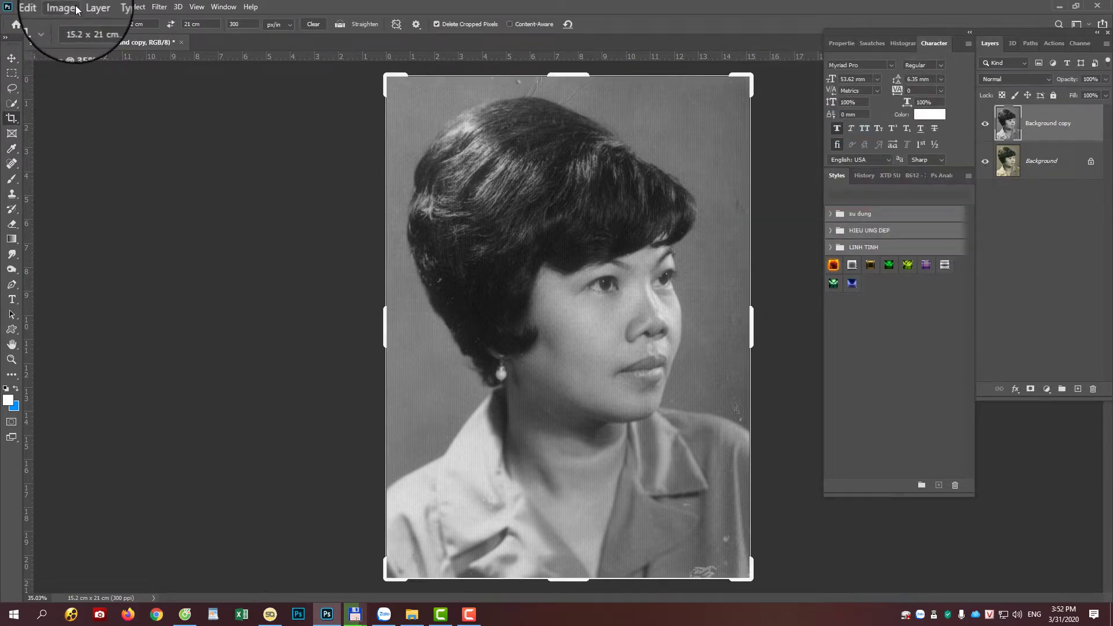
{"action": "left_click", "coordinate": [93, 7]}
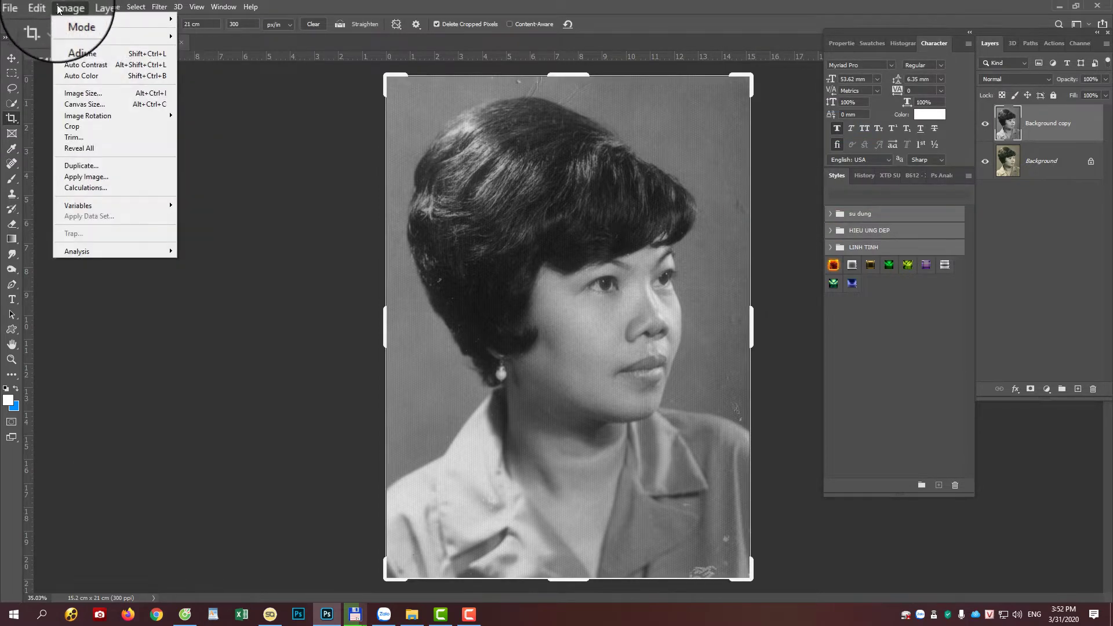
{"action": "mouse_move", "coordinate": [83, 37]}
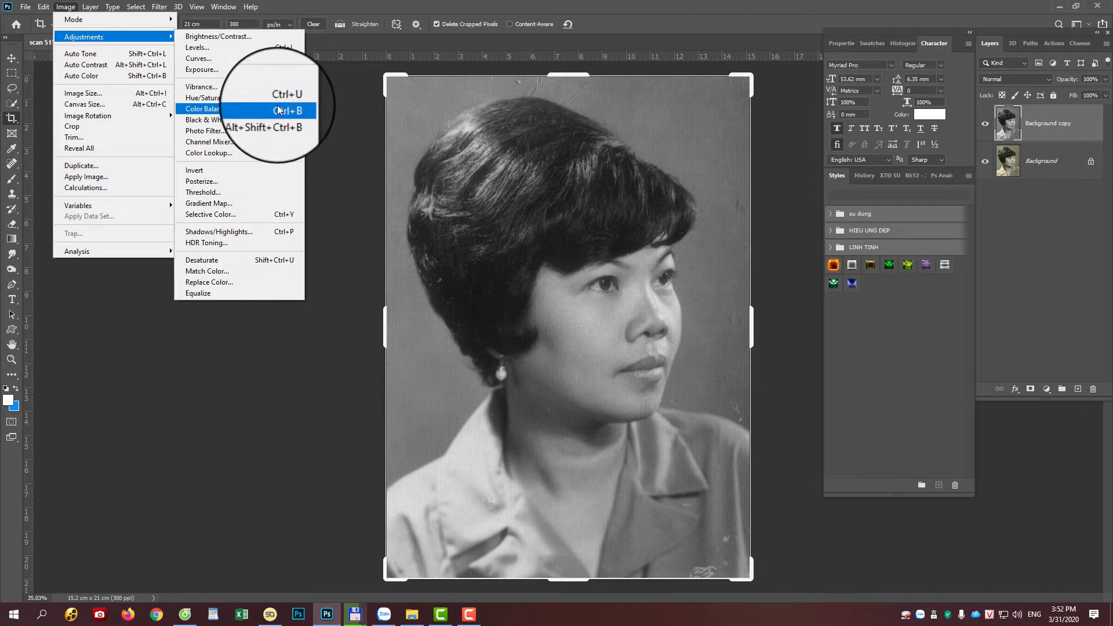
- Lift the Curves midpoint slightly to brighten the portrait's midtones
{"action": "left_click", "coordinate": [281, 58]}
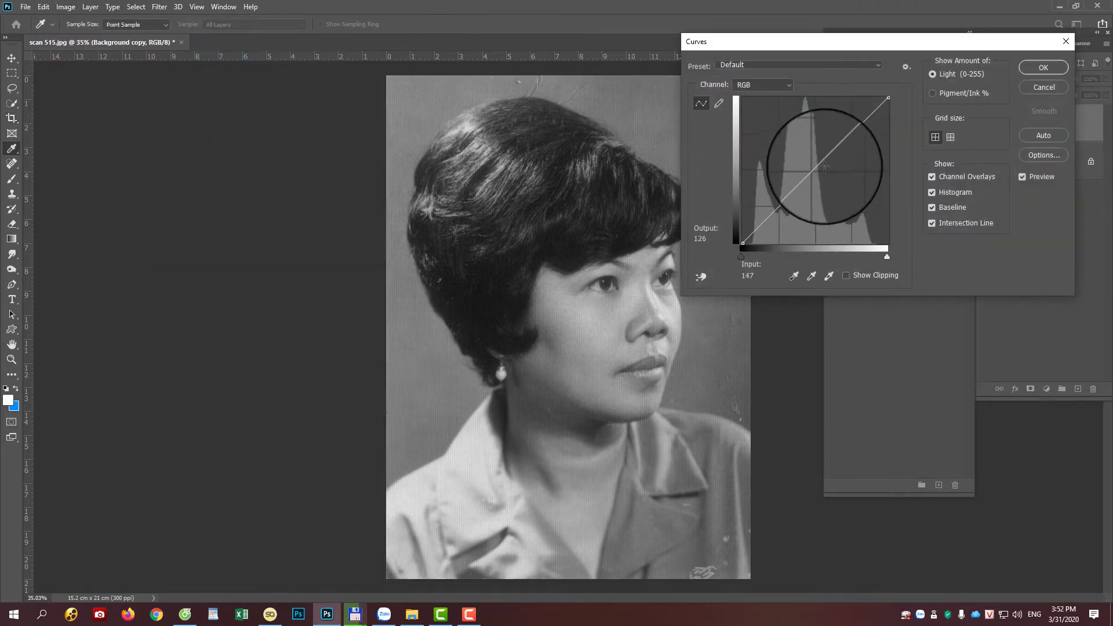
{"action": "left_click_drag", "start_coordinate": [818, 160], "coordinate": [816, 158]}
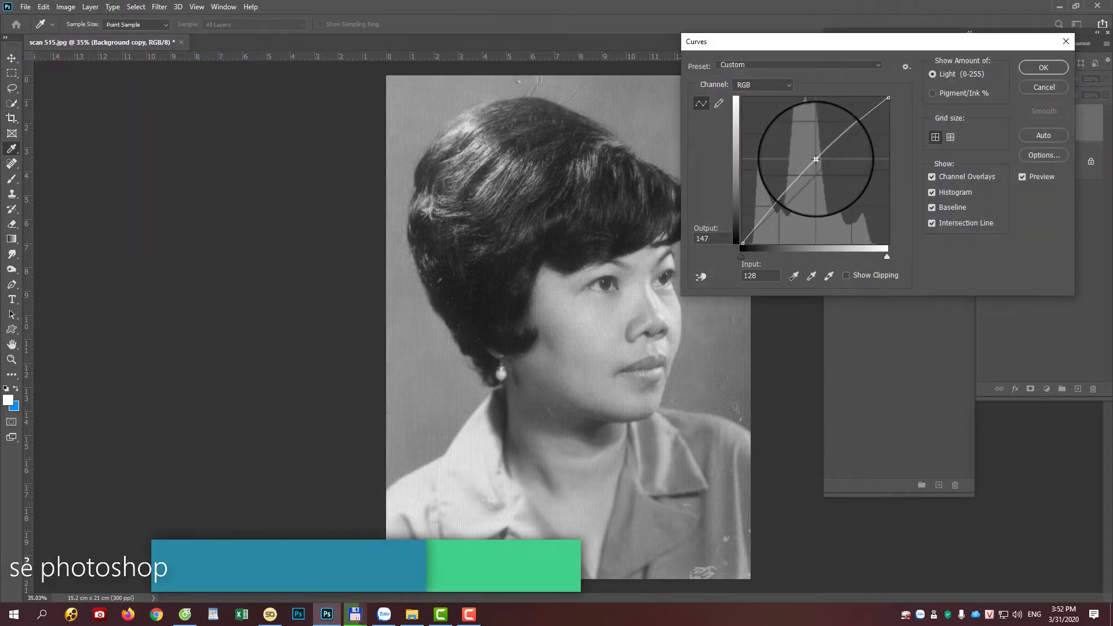
{"action": "key", "text": "Return"}
{"action": "key", "text": "c"}
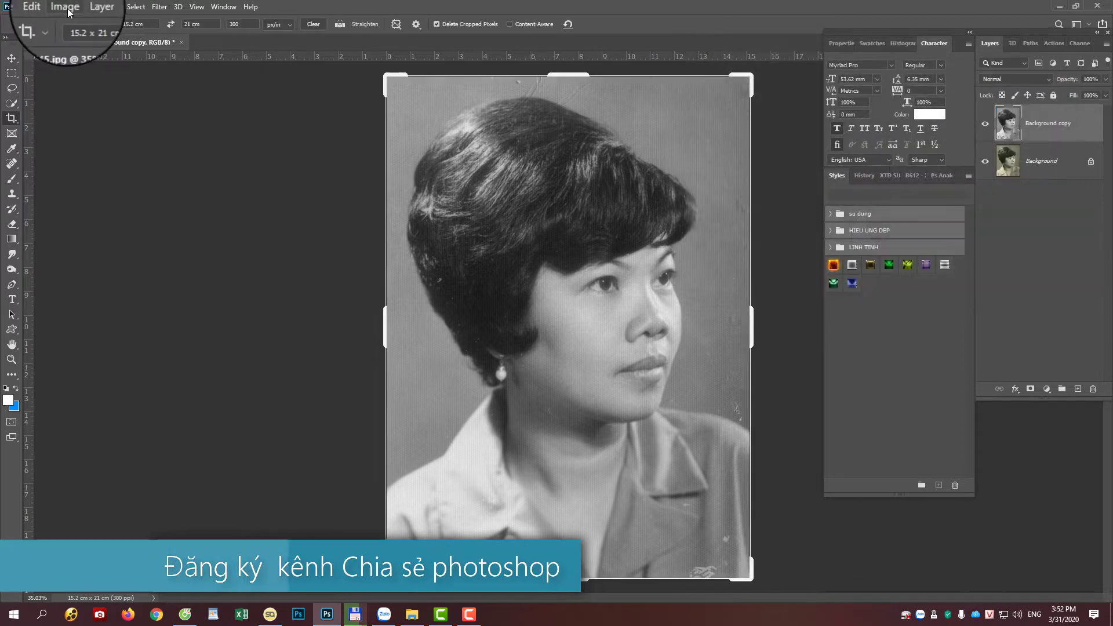
- Apply Image onto itself in Soft Light blending at 50% opacity
{"action": "left_click", "coordinate": [79, 12]}
{"action": "mouse_move", "coordinate": [85, 40]}
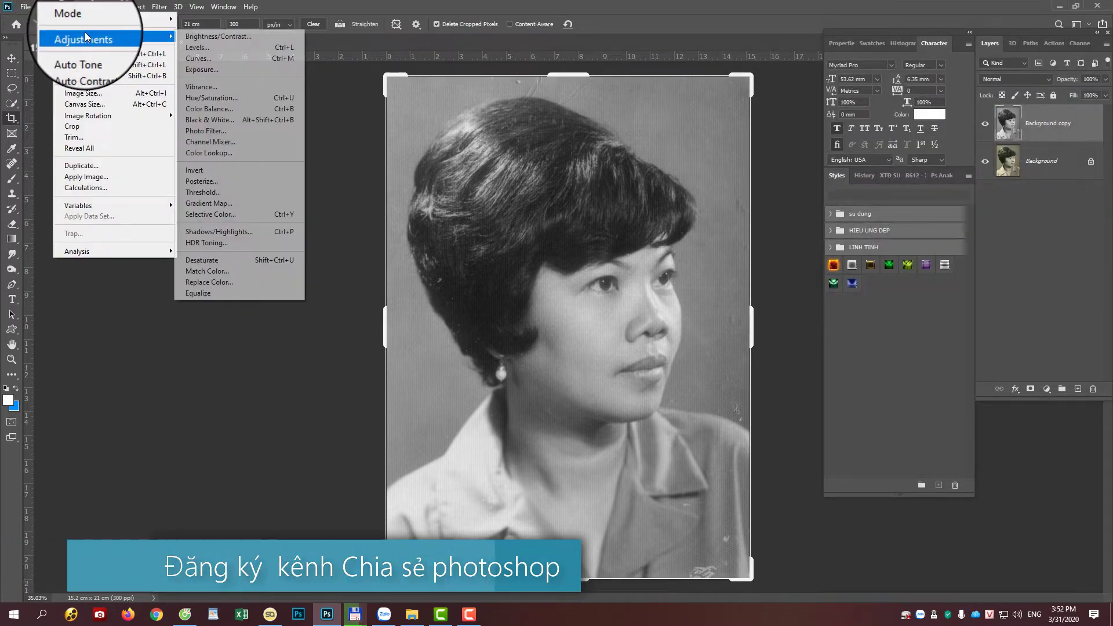
{"action": "left_click", "coordinate": [81, 176]}
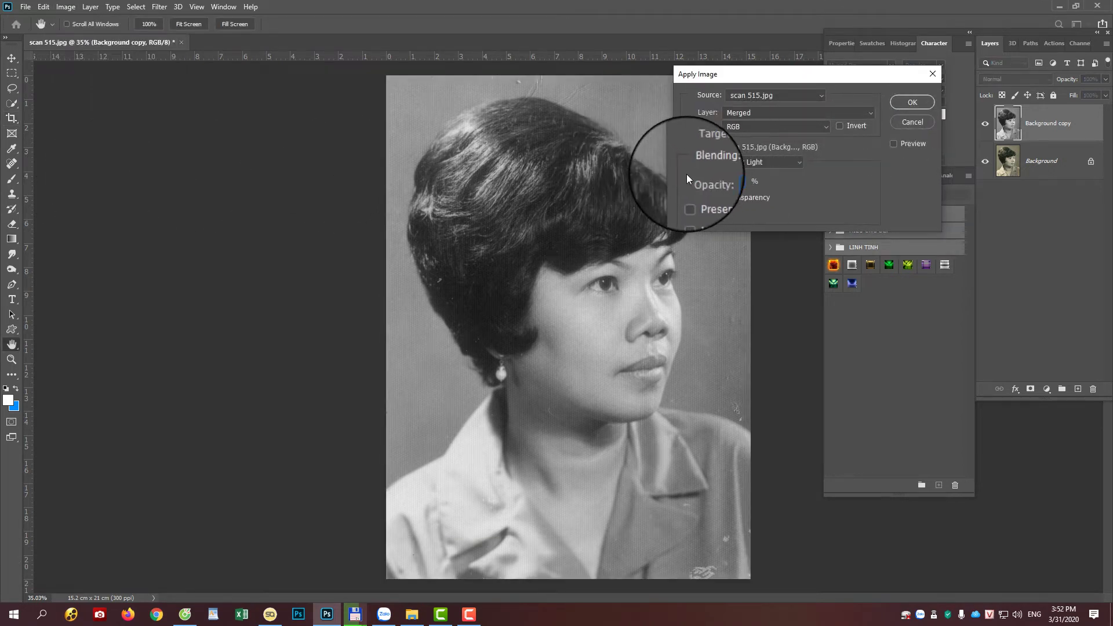
{"action": "type", "text": "50"}
{"action": "left_click", "coordinate": [912, 102]}
{"action": "key", "text": "c"}
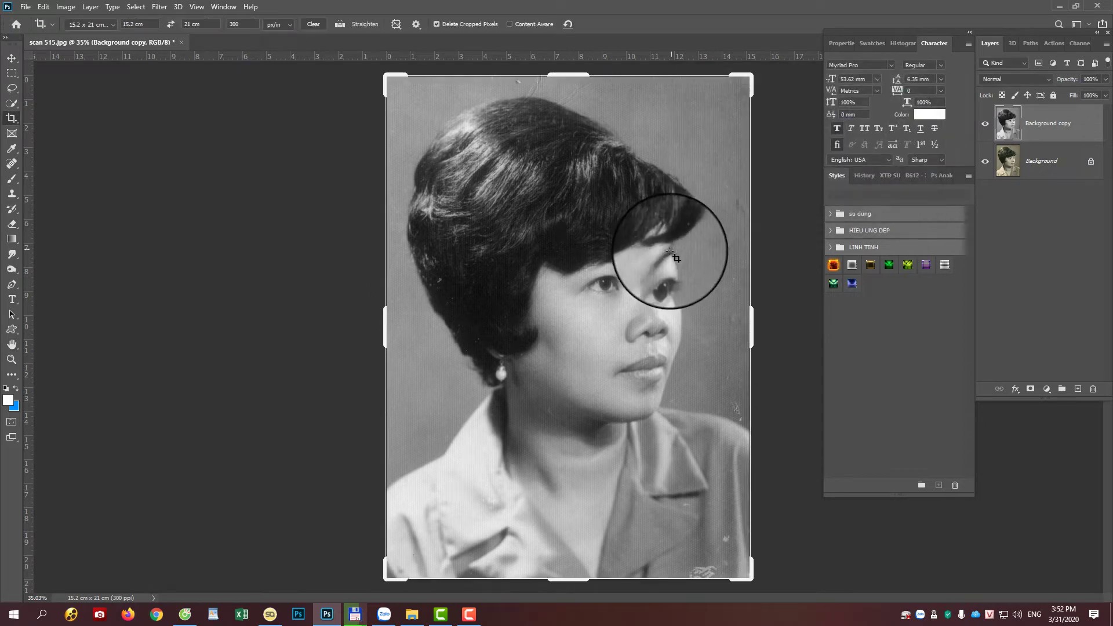
{"action": "scroll", "coordinate": [649, 246], "scroll_direction": "up", "scroll_amount": 1}
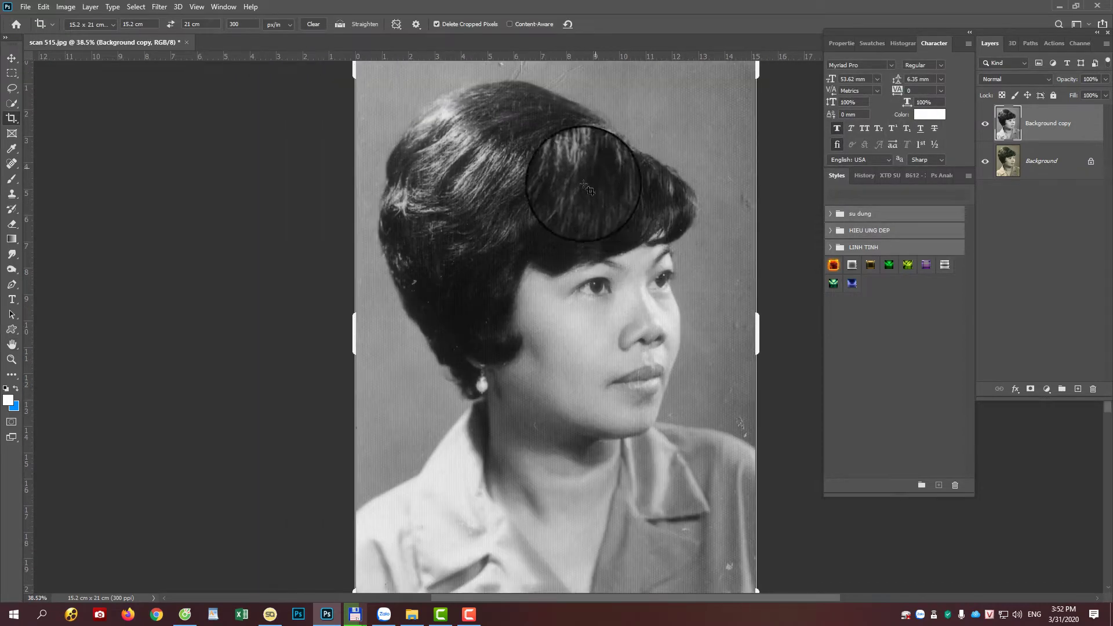
{"action": "scroll", "coordinate": [648, 244], "scroll_direction": "down", "scroll_amount": 2}
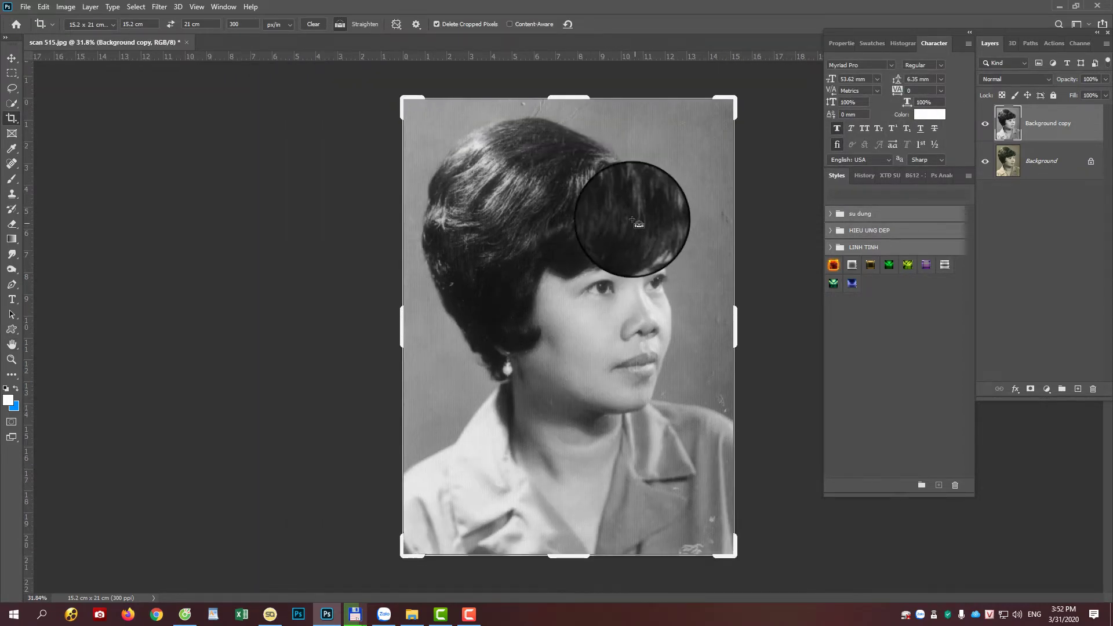
{"action": "key", "text": "ctrl+shift+s"}
{"action": "key", "text": "Return"}
{"action": "key", "text": "v"}
{"action": "scroll", "coordinate": [589, 280], "scroll_direction": "up", "scroll_amount": 3}
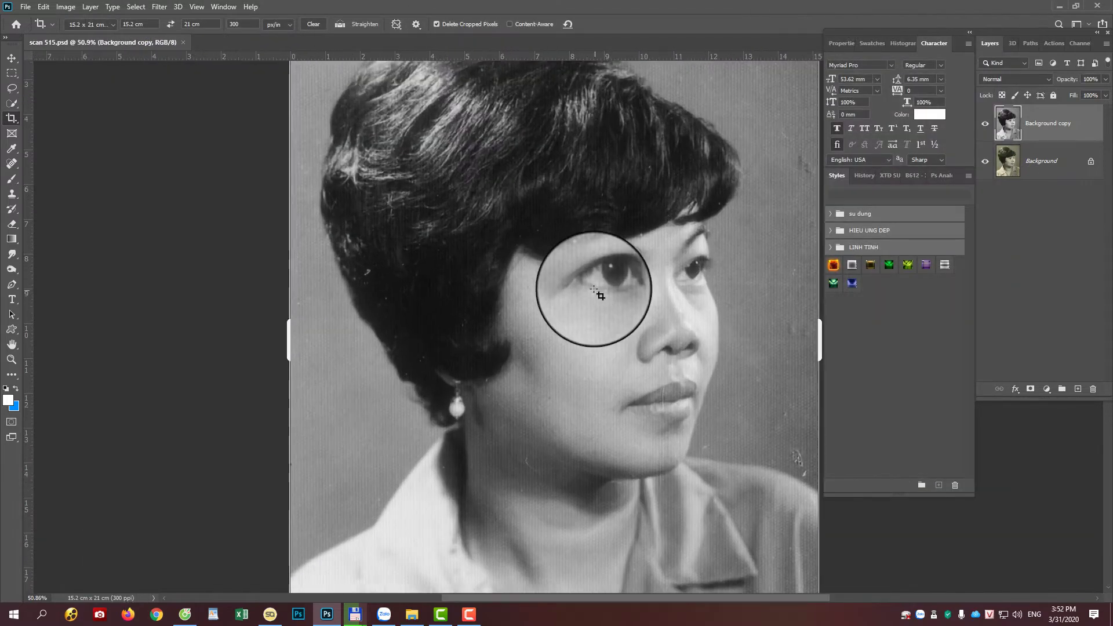
{"action": "scroll", "coordinate": [585, 280], "scroll_direction": "down", "scroll_amount": 2}
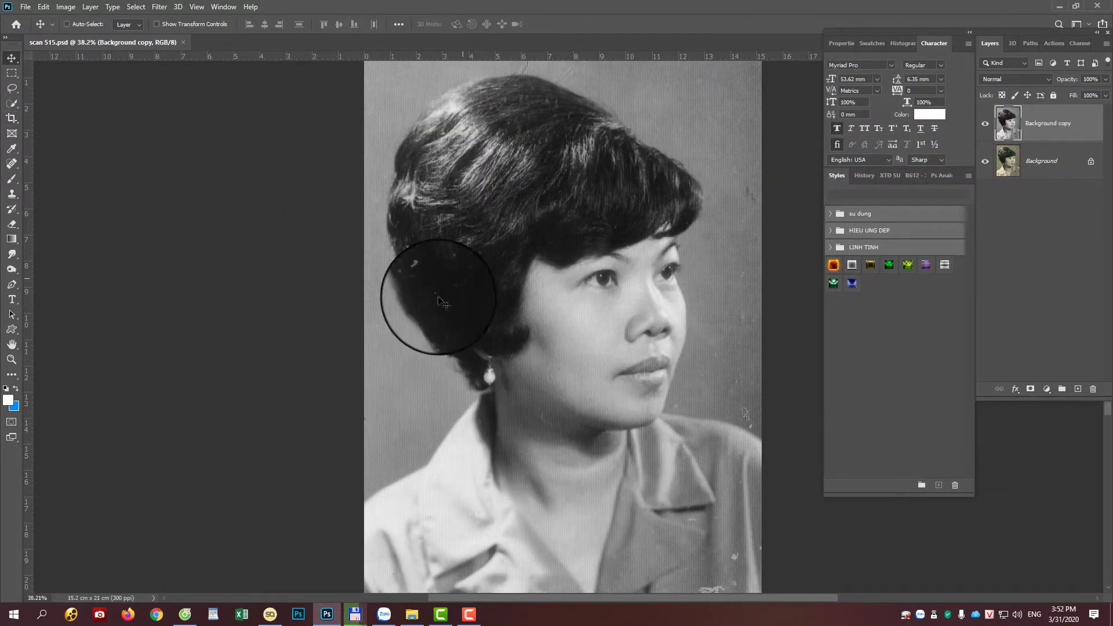
{"action": "mouse_move", "coordinate": [646, 360]}
{"action": "left_mouse_down"}
{"action": "mouse_move", "coordinate": [609, 311]}
{"action": "mouse_move", "coordinate": [523, 275]}
{"action": "left_mouse_up"}
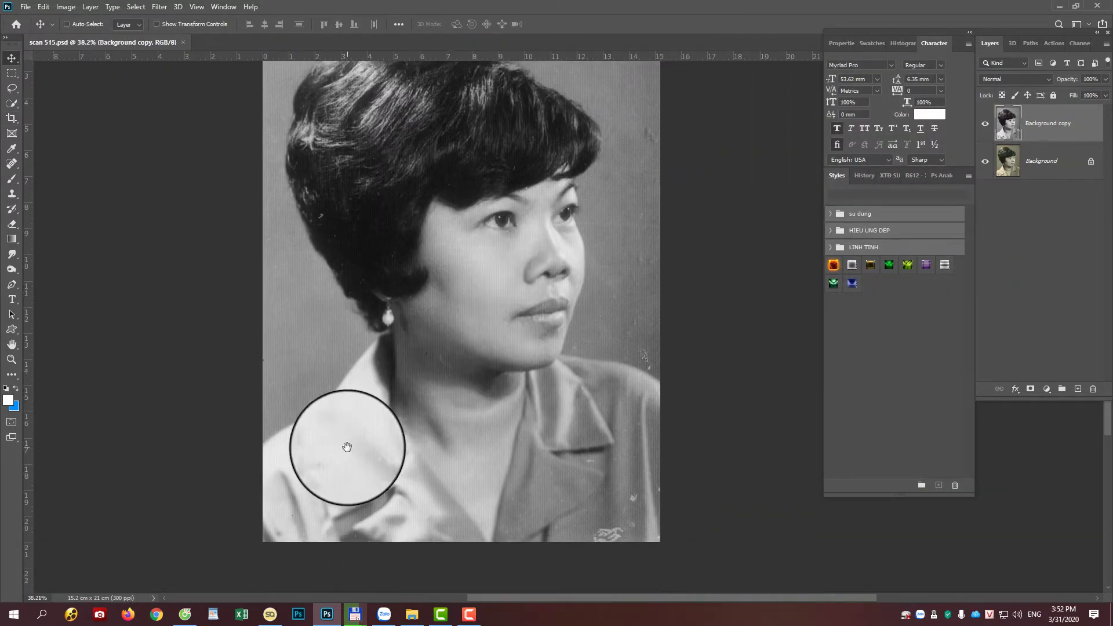
{"action": "scroll", "coordinate": [341, 434], "scroll_direction": "up", "scroll_amount": 3}
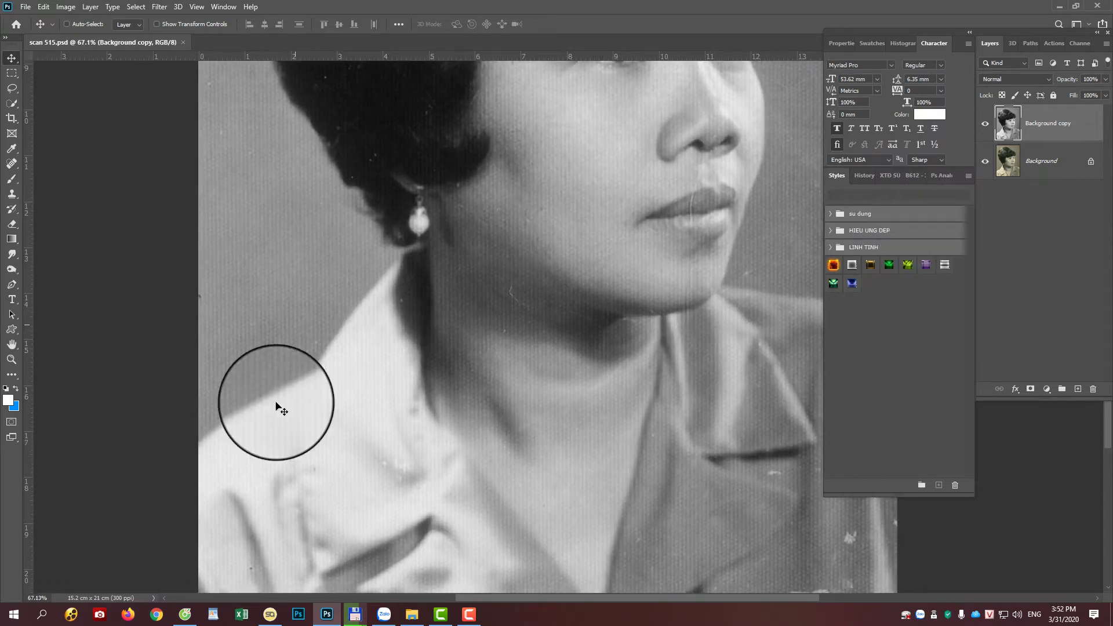
{"action": "scroll", "coordinate": [217, 432], "scroll_direction": "up", "scroll_amount": 1}
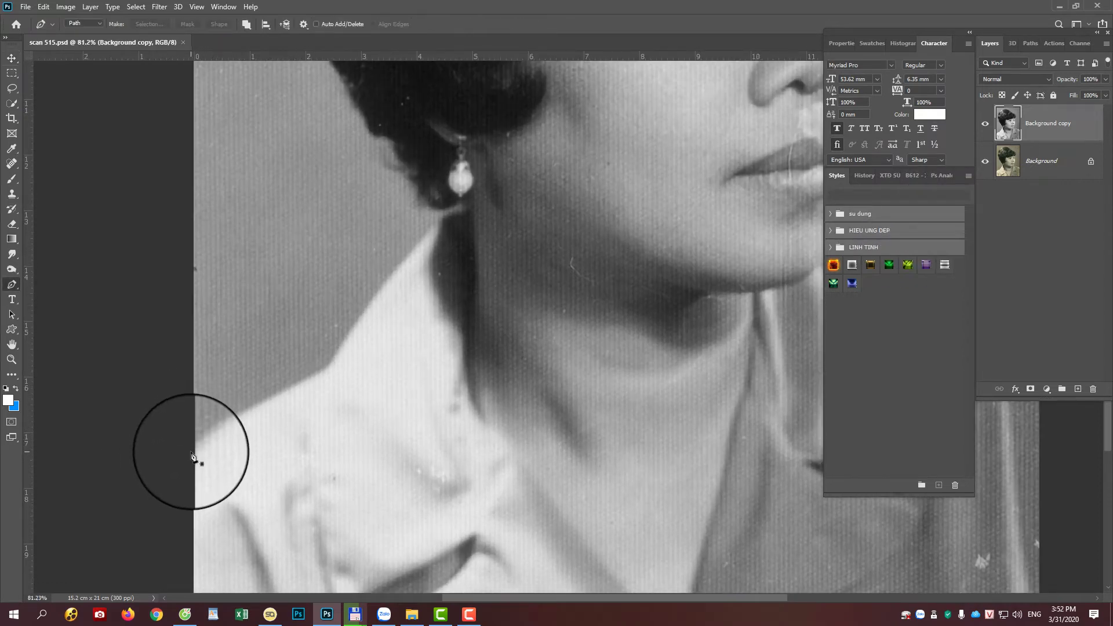
- Start a Pen path at the collar, tracing up the neck, past the earring and the back of the hair
{"action": "key", "text": "space"}
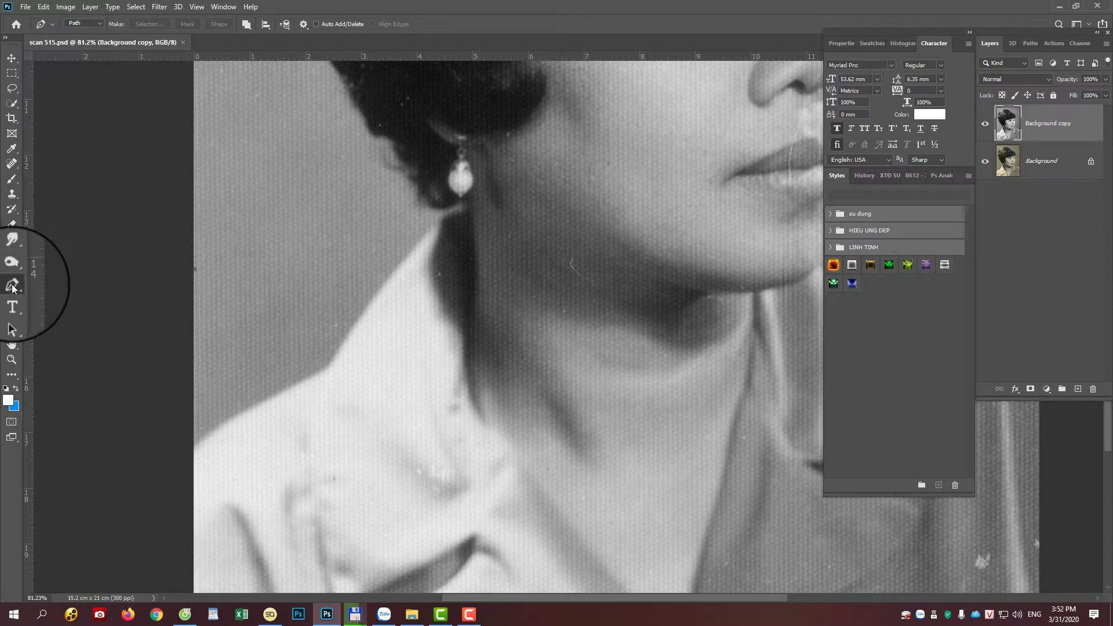
{"action": "left_click", "coordinate": [12, 285]}
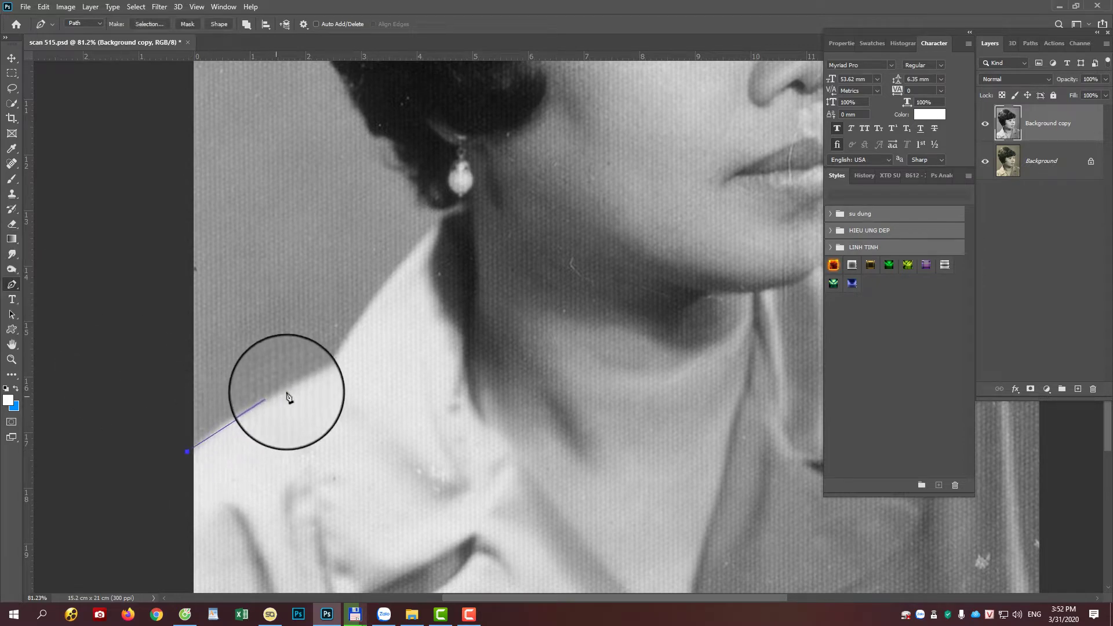
{"action": "mouse_move", "coordinate": [296, 387]}
{"action": "left_mouse_down"}
{"action": "mouse_move", "coordinate": [283, 393]}
{"action": "mouse_move", "coordinate": [337, 360]}
{"action": "left_mouse_up"}
{"action": "left_click_drag", "start_coordinate": [402, 268], "coordinate": [446, 224]}
{"action": "scroll", "coordinate": [447, 220], "scroll_direction": "up", "scroll_amount": 3}
{"action": "scroll", "coordinate": [393, 256], "scroll_direction": "up", "scroll_amount": 3}
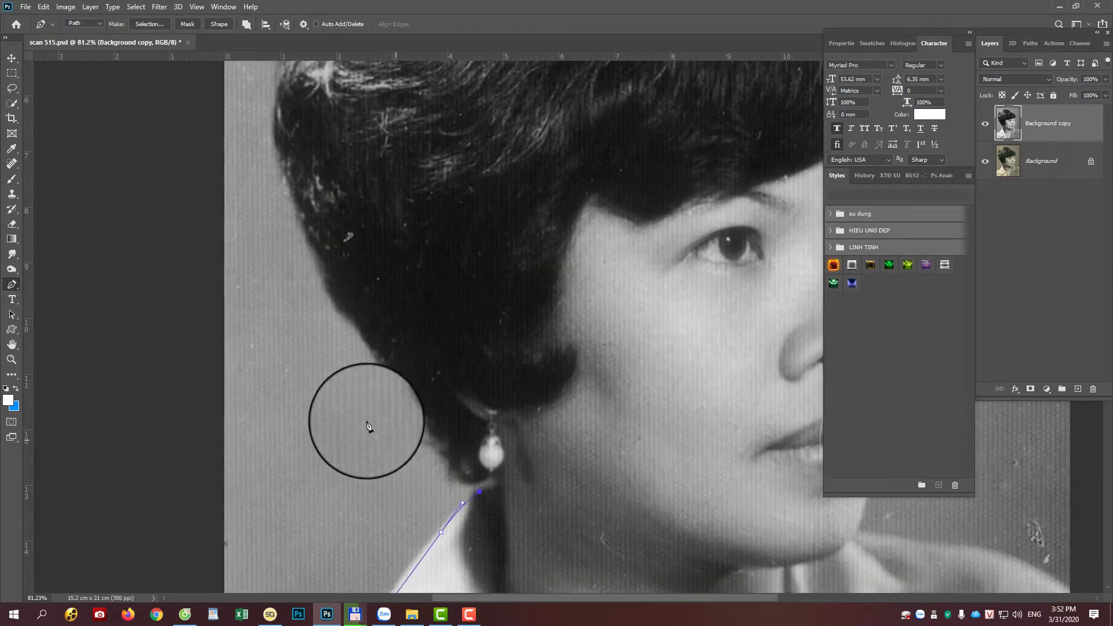
{"action": "left_click_drag", "start_coordinate": [342, 371], "coordinate": [303, 288]}
{"action": "scroll", "coordinate": [260, 323], "scroll_direction": "up", "scroll_amount": 2}
{"action": "scroll", "coordinate": [248, 347], "scroll_direction": "up", "scroll_amount": 3}
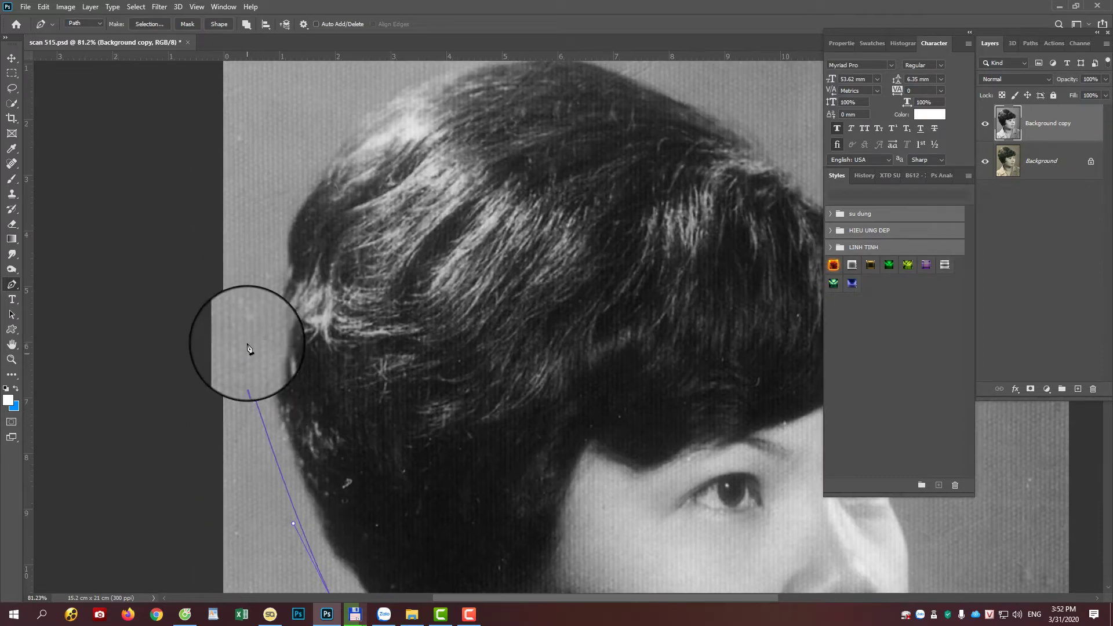
{"action": "left_click_drag", "start_coordinate": [248, 314], "coordinate": [267, 208]}
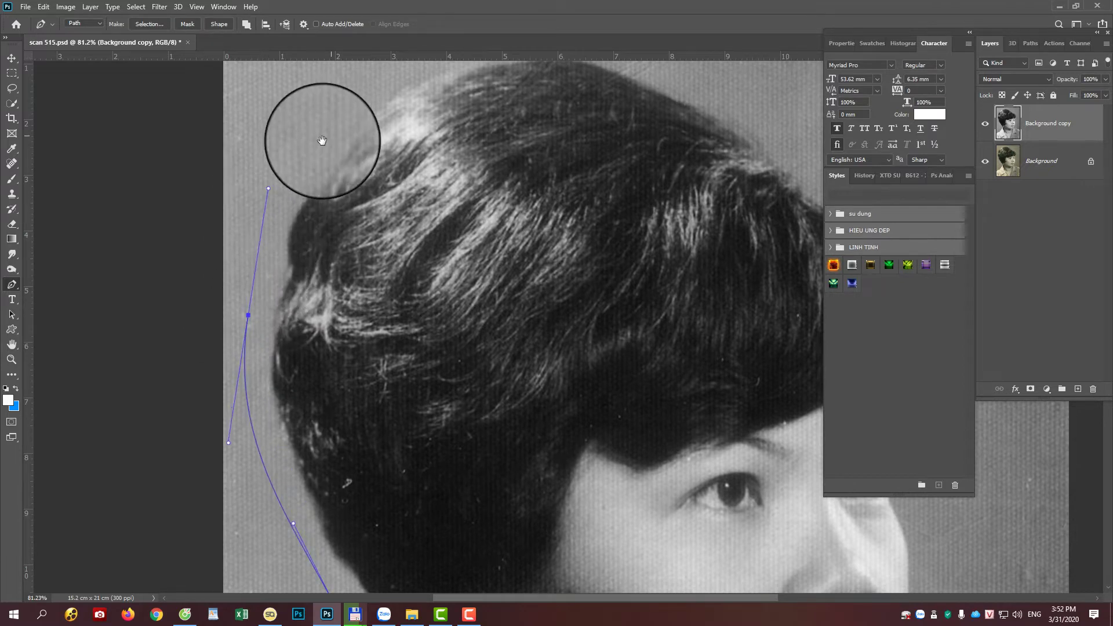
- Continue the path over the top of the hair and down the fringe to the brow
{"action": "scroll", "coordinate": [323, 137], "scroll_direction": "up", "scroll_amount": 3}
{"action": "scroll", "coordinate": [261, 174], "scroll_direction": "right", "scroll_amount": 4}
{"action": "left_click_drag", "start_coordinate": [252, 167], "coordinate": [376, 144]}
{"action": "left_click_drag", "start_coordinate": [551, 184], "coordinate": [639, 248]}
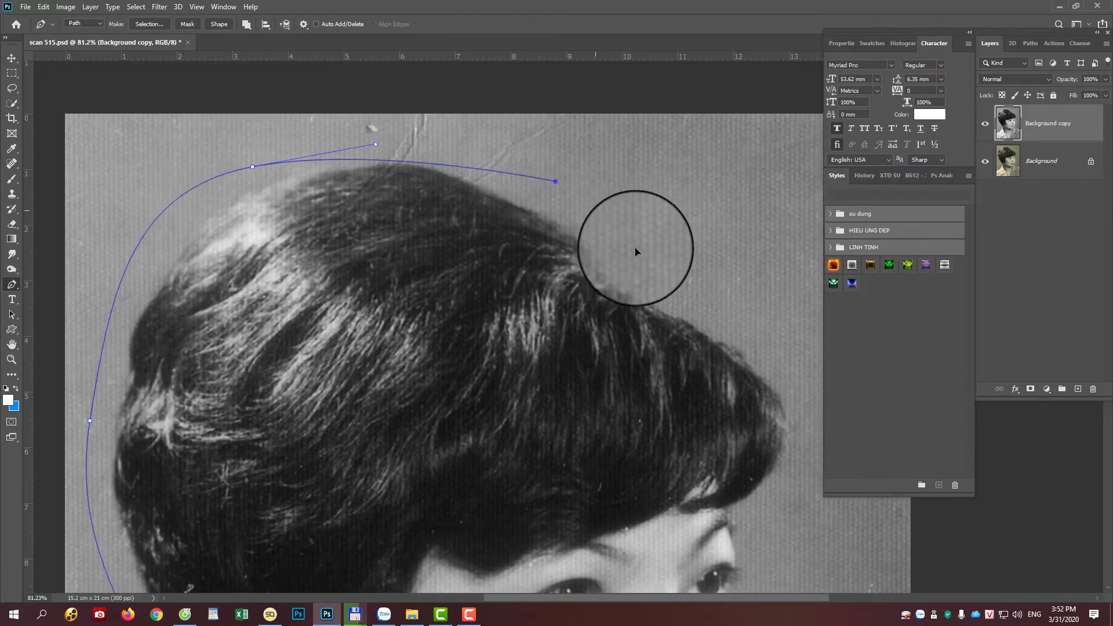
{"action": "scroll", "coordinate": [579, 203], "scroll_direction": "down", "scroll_amount": 3}
{"action": "scroll", "coordinate": [579, 203], "scroll_direction": "right", "scroll_amount": 4}
{"action": "mouse_move", "coordinate": [538, 220]}
{"action": "left_mouse_down"}
{"action": "mouse_move", "coordinate": [532, 248]}
{"action": "mouse_move", "coordinate": [501, 279]}
{"action": "left_mouse_up"}
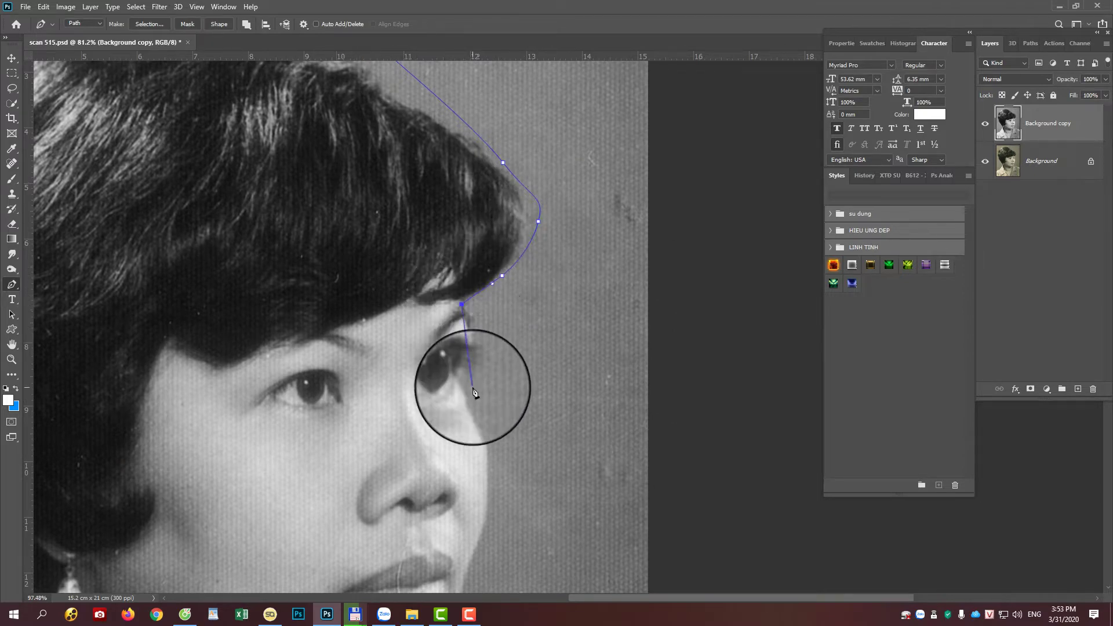
{"action": "scroll", "coordinate": [463, 309], "scroll_direction": "up", "scroll_amount": 2}
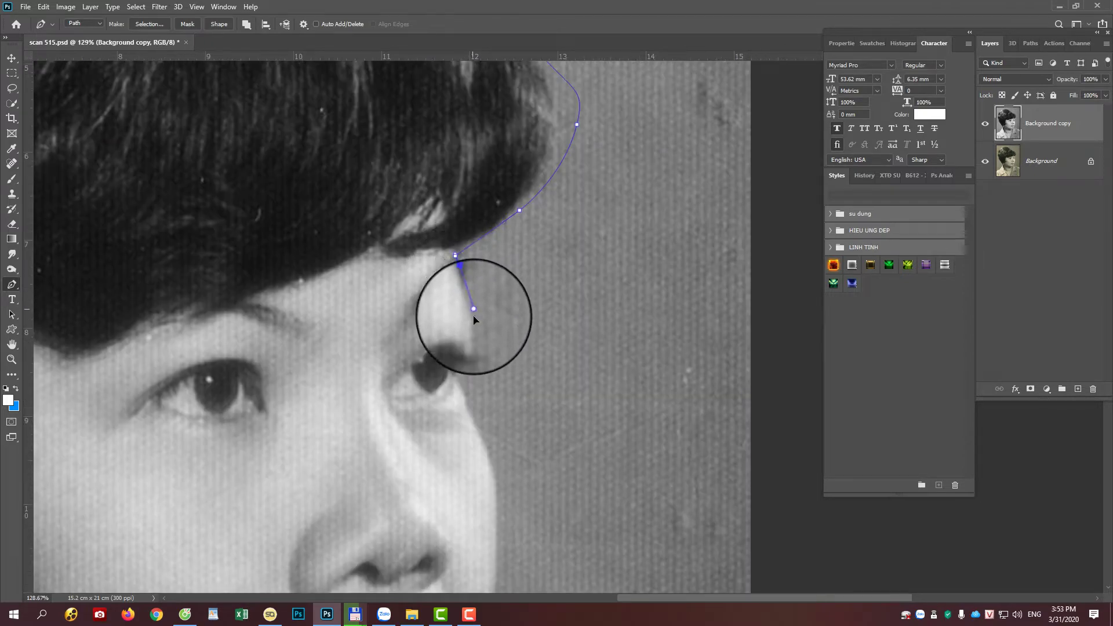
{"action": "left_click_drag", "start_coordinate": [464, 282], "coordinate": [474, 318]}
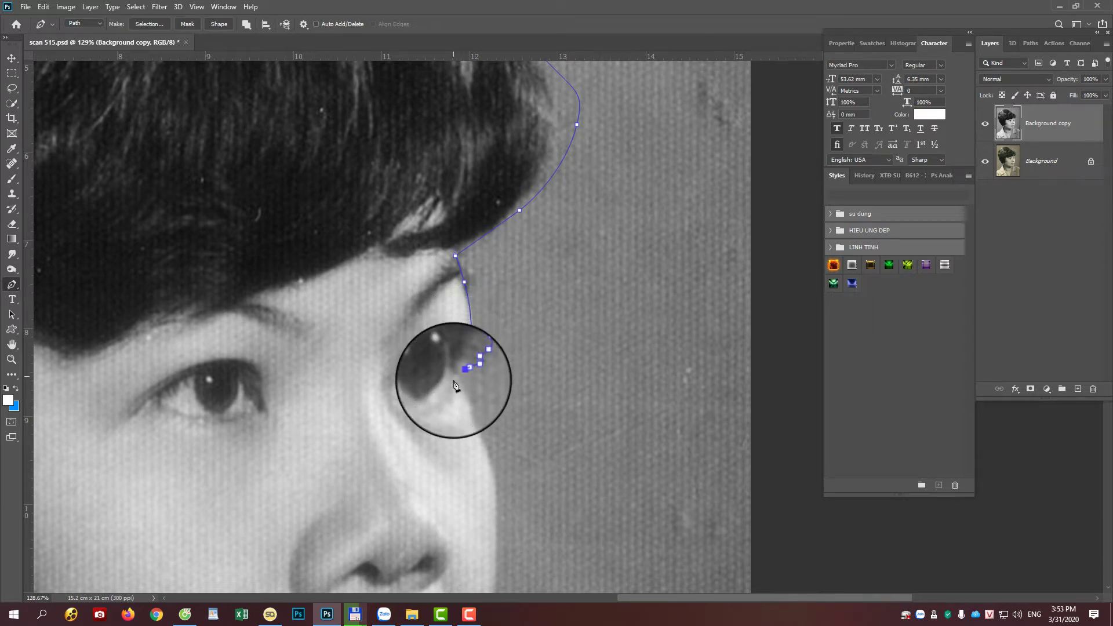
- Trace the path down the face profile along the cheek, lips and under the chin
{"action": "left_click_drag", "start_coordinate": [456, 385], "coordinate": [396, 147]}
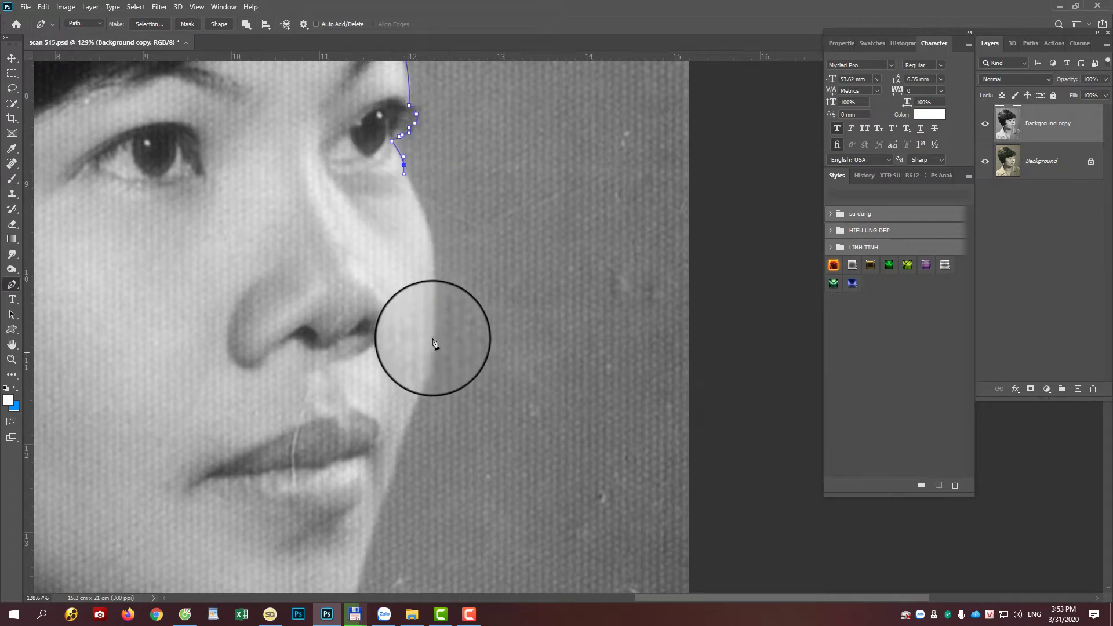
{"action": "left_click", "coordinate": [434, 278]}
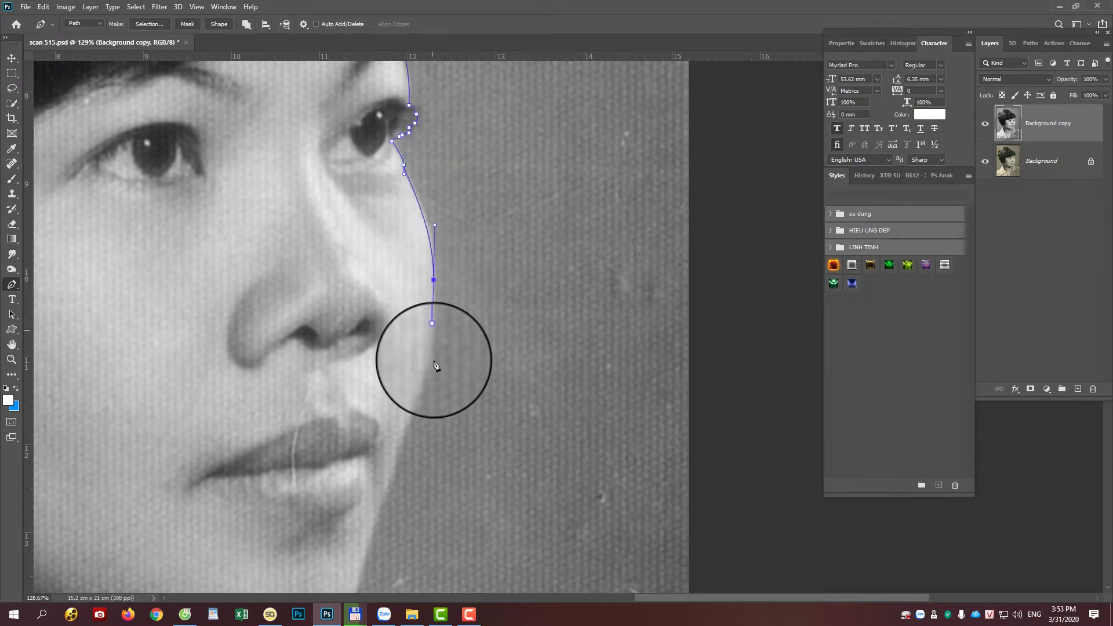
{"action": "left_click_drag", "start_coordinate": [382, 485], "coordinate": [524, 206]}
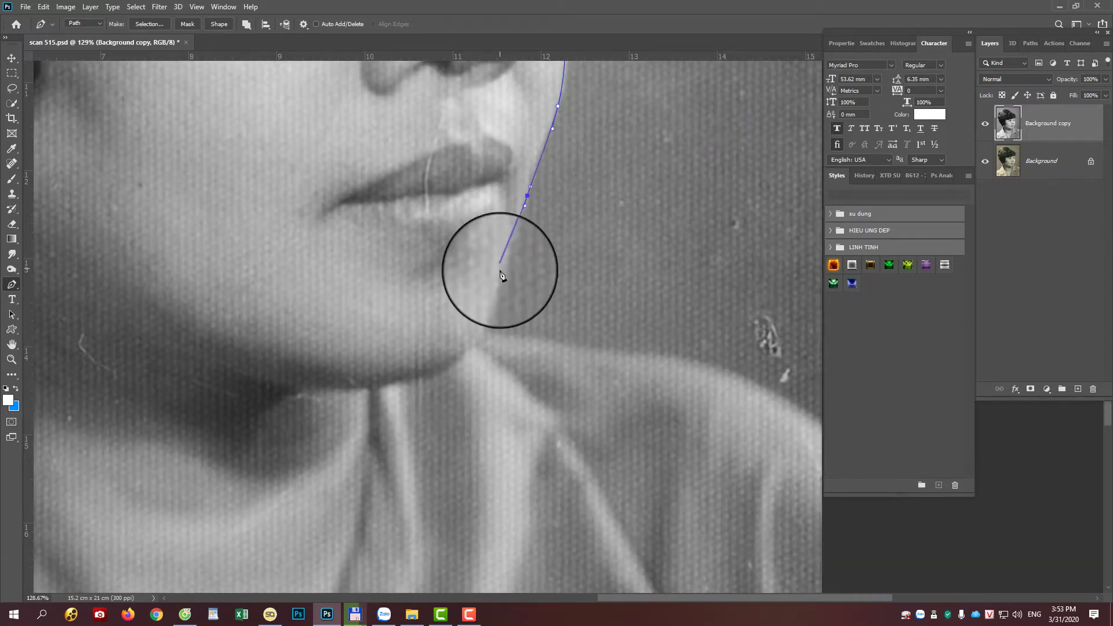
{"action": "left_click_drag", "start_coordinate": [507, 263], "coordinate": [495, 279]}
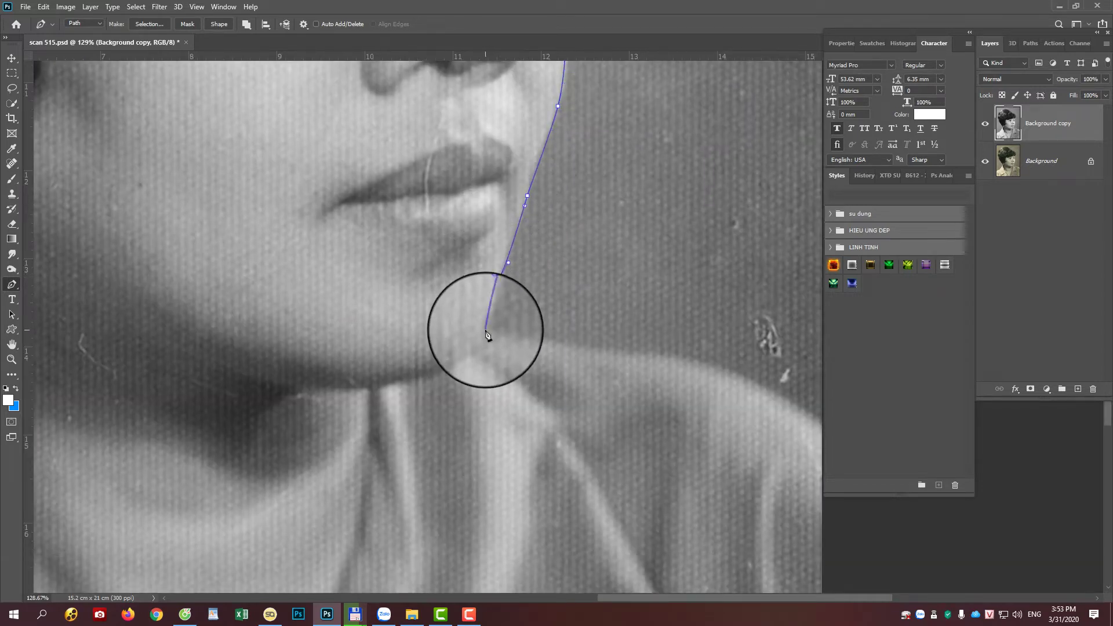
{"action": "left_click", "coordinate": [485, 330]}
- Carry the path along the shoulder, out past the right edge and back below the image
{"action": "left_click_drag", "start_coordinate": [675, 356], "coordinate": [712, 369]}
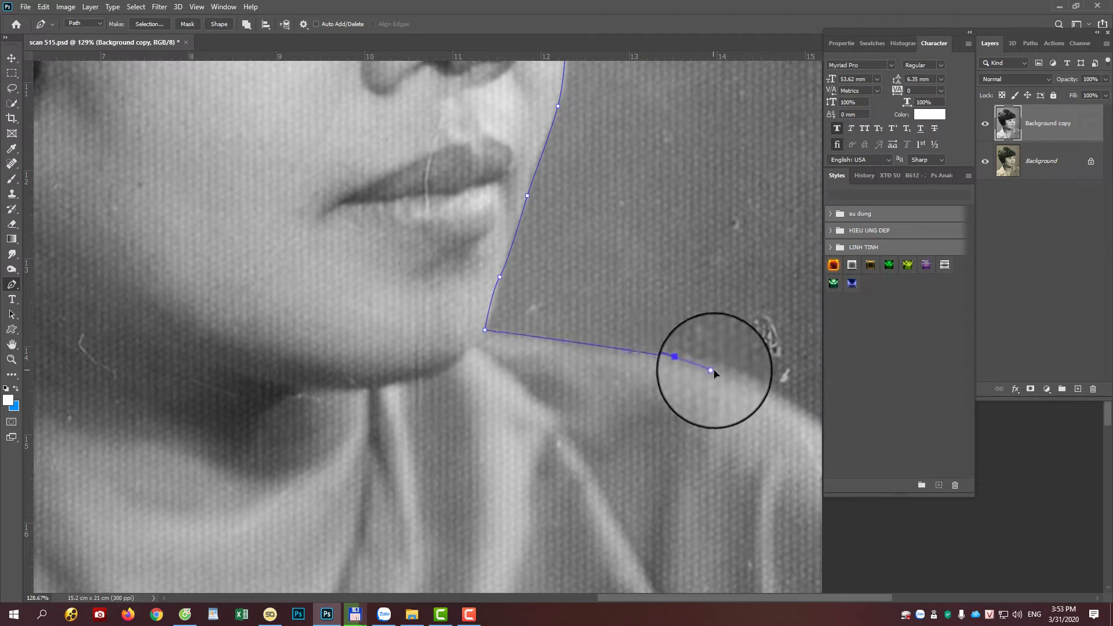
{"action": "scroll", "coordinate": [747, 399], "scroll_direction": "down", "scroll_amount": 3}
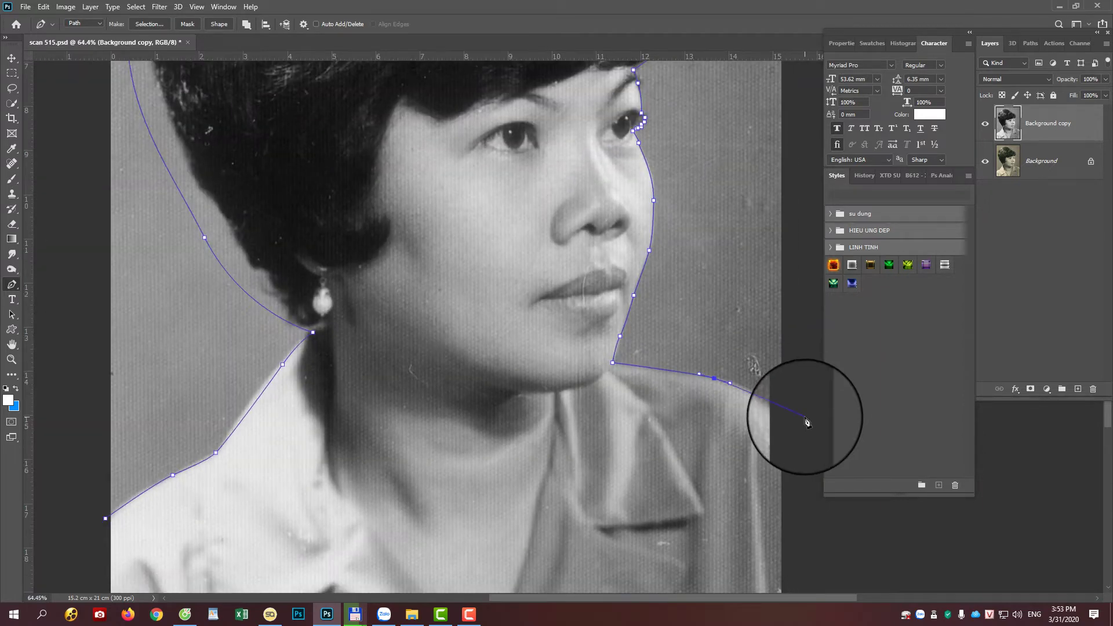
{"action": "left_click", "coordinate": [803, 420]}
{"action": "left_click_drag", "start_coordinate": [763, 410], "coordinate": [601, 179]}
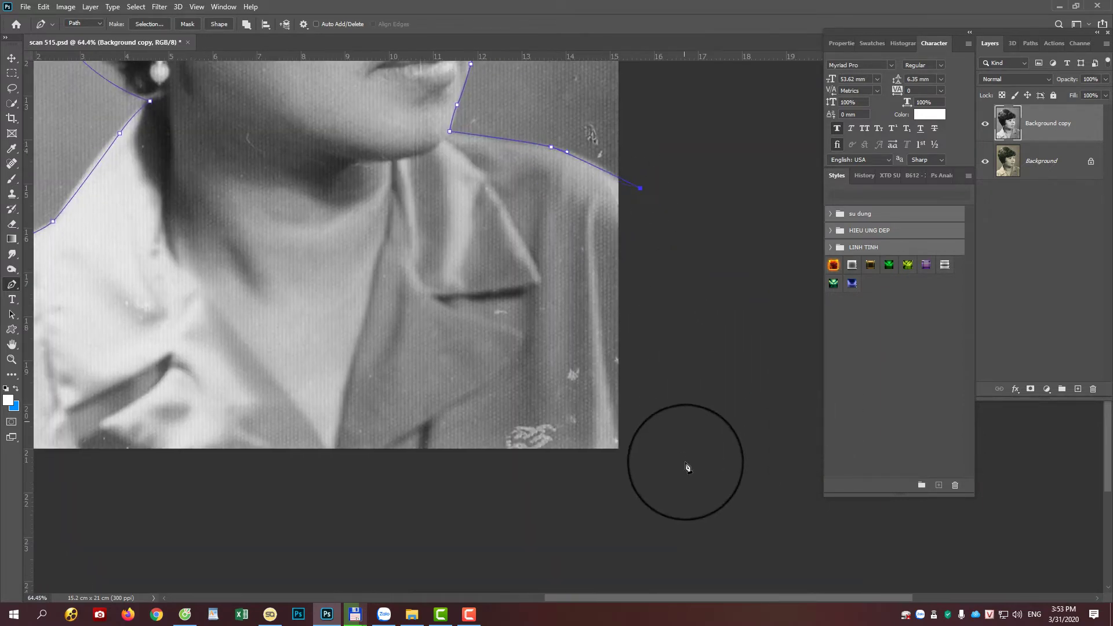
{"action": "mouse_move", "coordinate": [579, 484]}
{"action": "left_mouse_down"}
{"action": "mouse_move", "coordinate": [386, 467]}
{"action": "mouse_move", "coordinate": [671, 484]}
{"action": "left_mouse_up"}
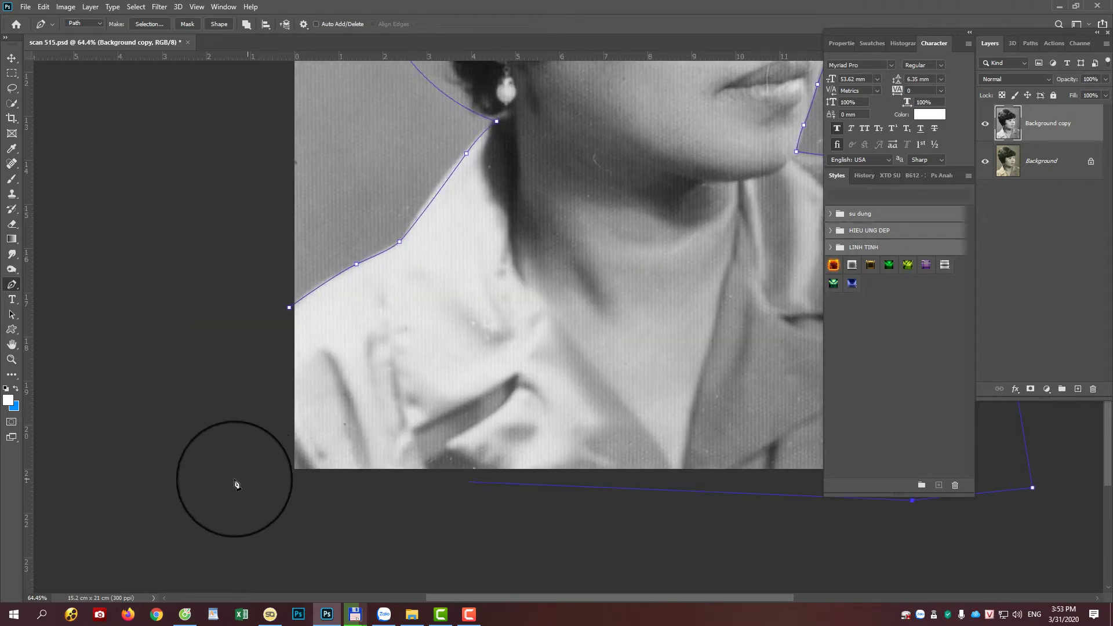
{"action": "left_click", "coordinate": [226, 473]}
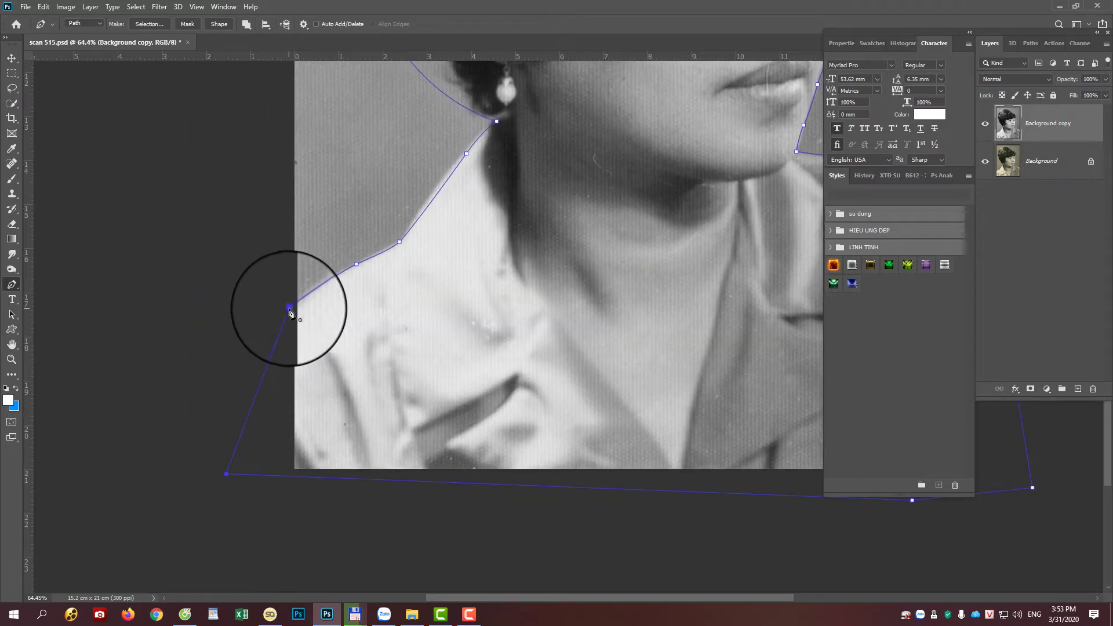
- Load the path as a selection, feather it 8 px, and copy the figure to a new layer
{"action": "key", "text": "ctrl+Return"}
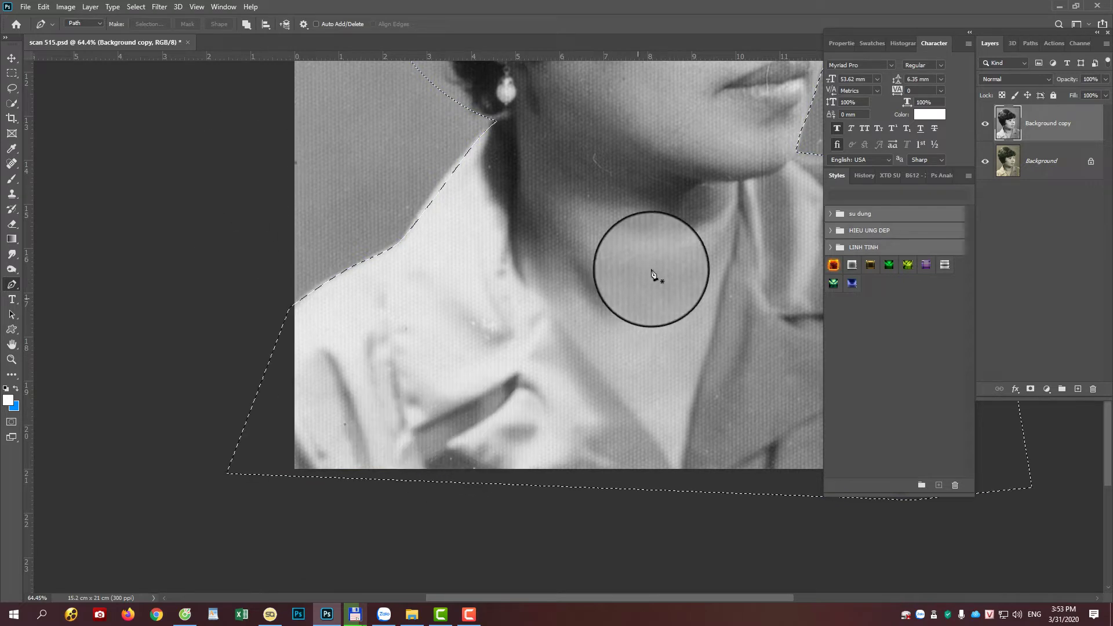
{"action": "left_click_drag", "start_coordinate": [644, 272], "coordinate": [470, 489]}
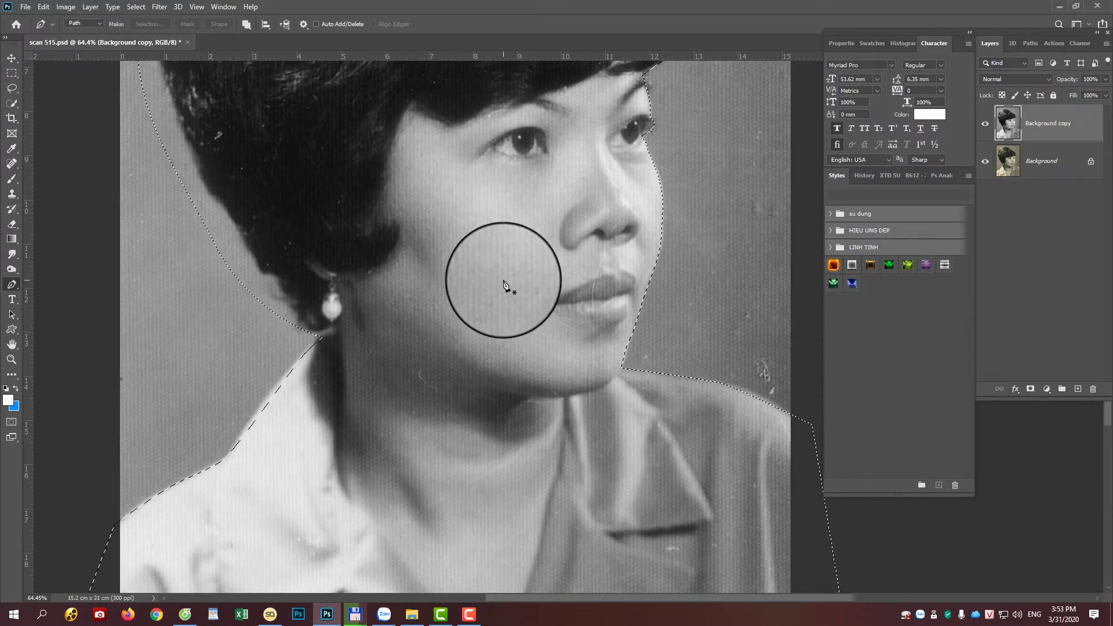
{"action": "key", "text": "m"}
{"action": "right_click", "coordinate": [491, 256]}
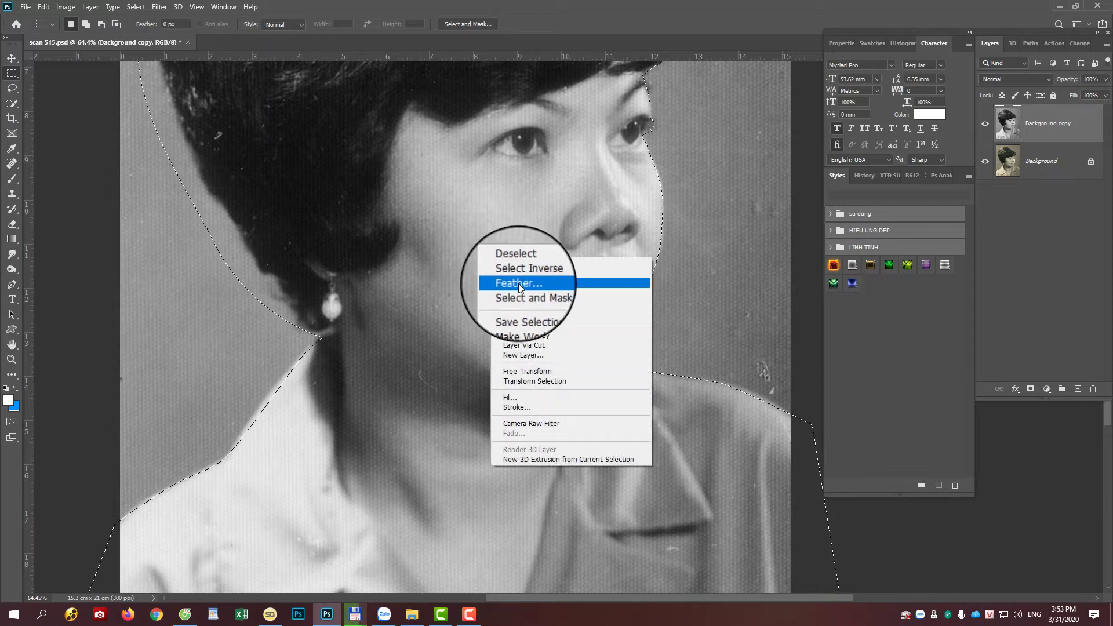
{"action": "left_click", "coordinate": [518, 283]}
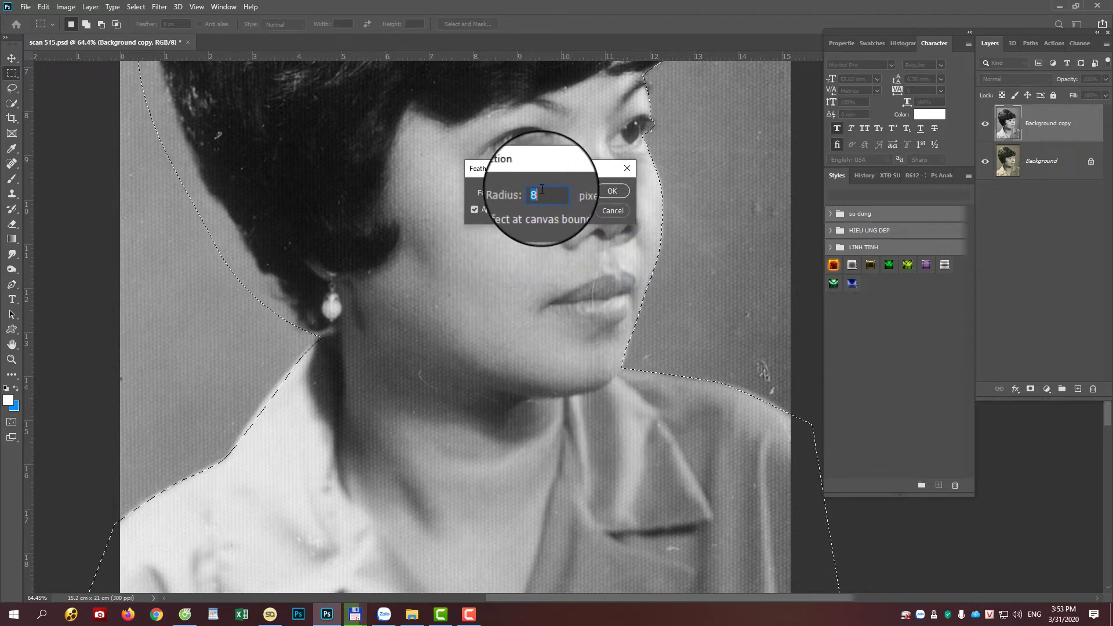
{"action": "key", "text": "Return"}
{"action": "key", "text": "ctrl+j"}
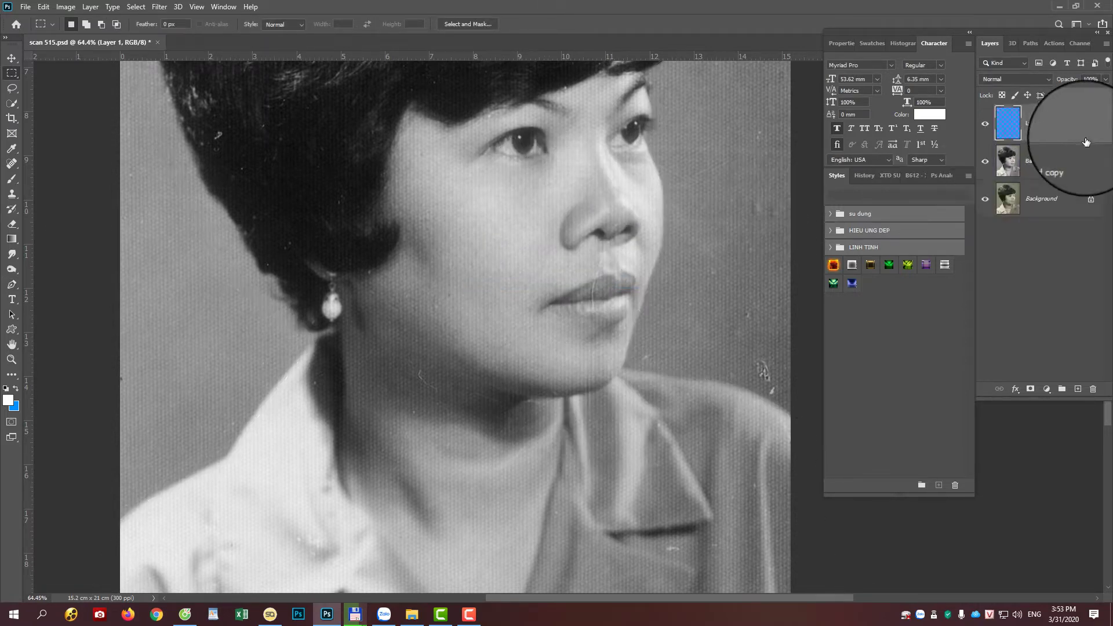
- Move Background copy to the top, hide it and Background, and select Layer 1
{"action": "left_click_drag", "start_coordinate": [1032, 145], "coordinate": [1033, 123]}
{"action": "left_click", "coordinate": [986, 201]}
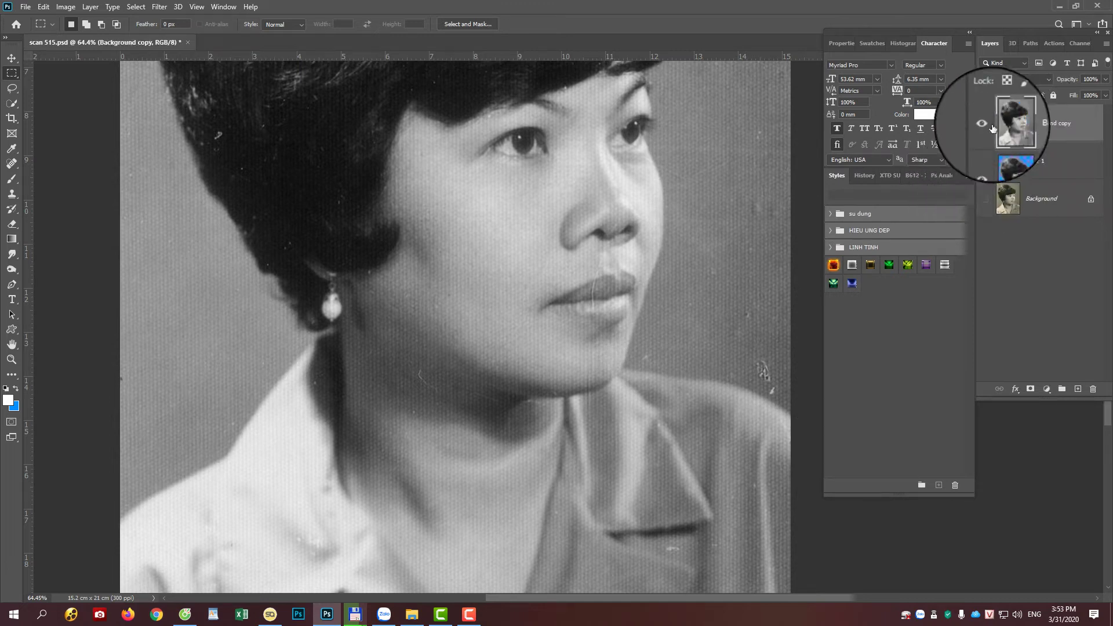
{"action": "left_click", "coordinate": [987, 126]}
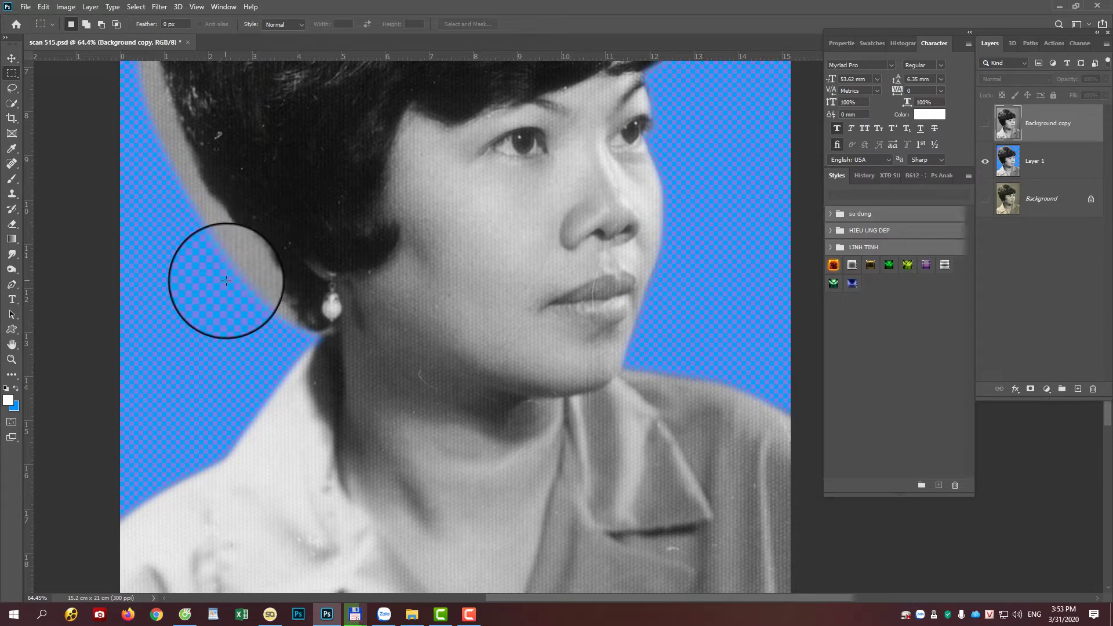
{"action": "scroll", "coordinate": [224, 284], "scroll_direction": "down", "scroll_amount": 2}
{"action": "scroll", "coordinate": [223, 284], "scroll_direction": "down", "scroll_amount": 2}
{"action": "scroll", "coordinate": [634, 293], "scroll_direction": "up", "scroll_amount": 1}
{"action": "scroll", "coordinate": [634, 301], "scroll_direction": "up", "scroll_amount": 2}
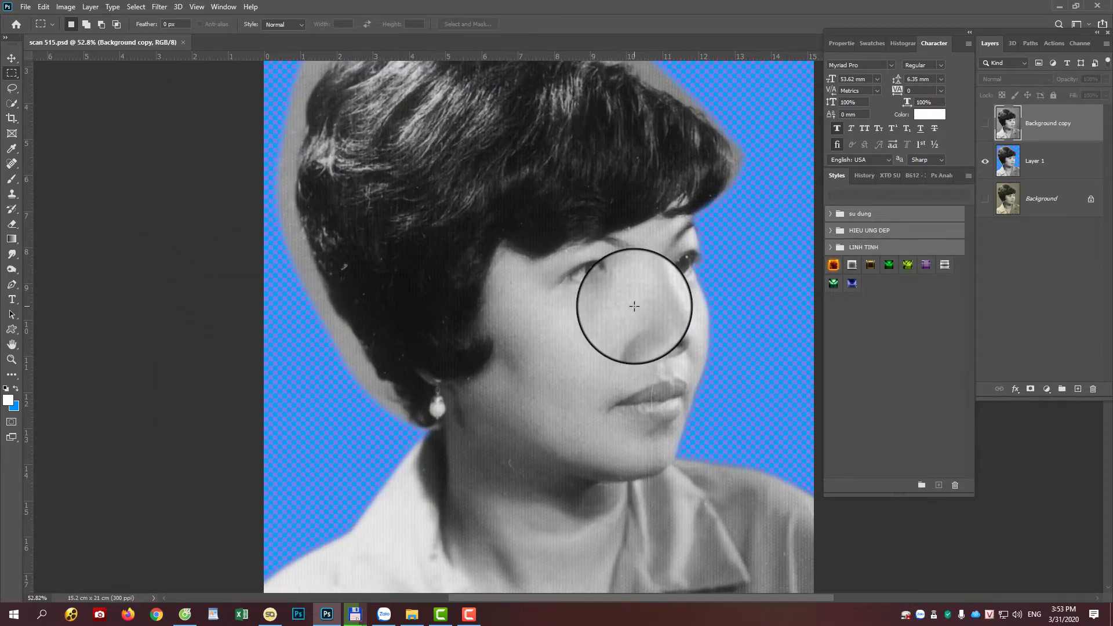
{"action": "scroll", "coordinate": [571, 226], "scroll_direction": "up", "scroll_amount": 2}
{"action": "scroll", "coordinate": [338, 189], "scroll_direction": "down", "scroll_amount": 2}
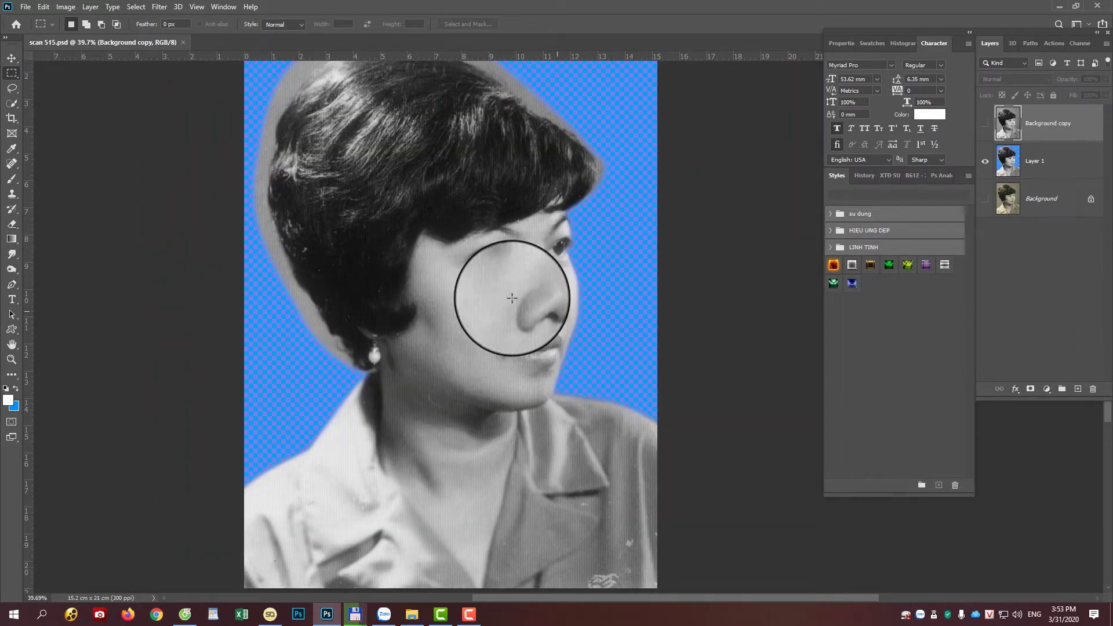
{"action": "left_click", "coordinate": [1061, 160]}
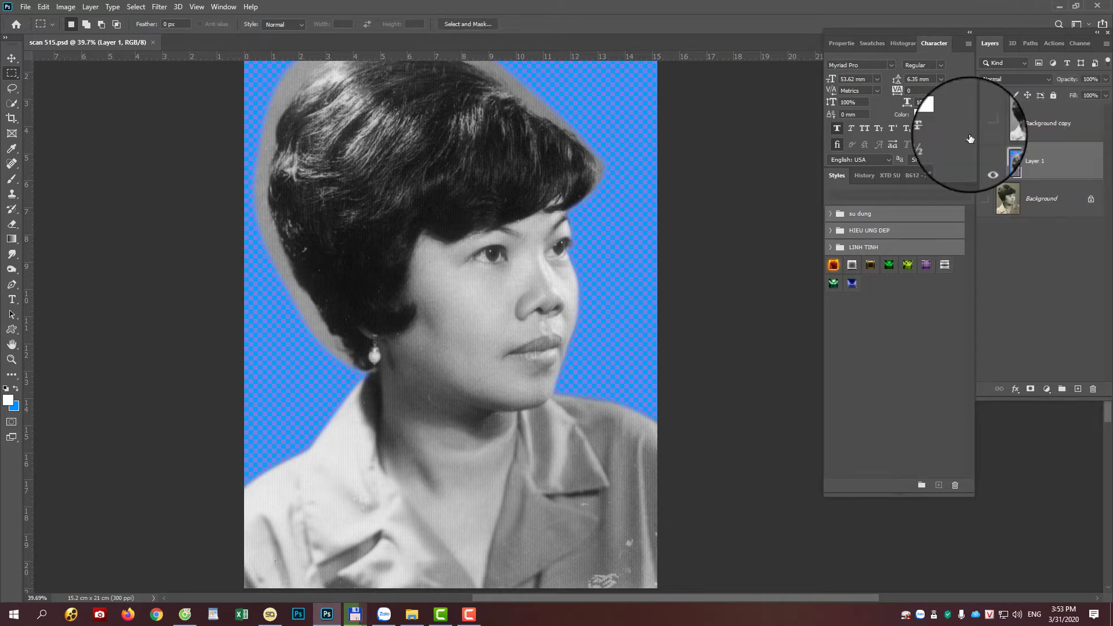
- In Camera Raw Detail, set Luminance noise reduction to about 83 and Luminance Detail to 0
{"action": "left_click", "coordinate": [158, 7]}
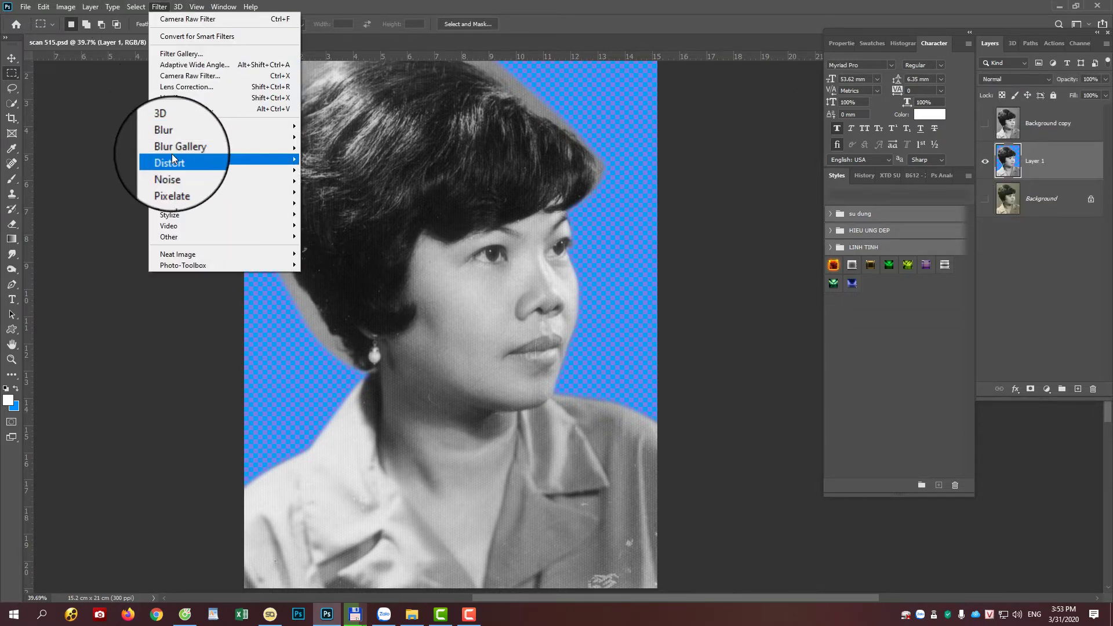
{"action": "mouse_move", "coordinate": [169, 162]}
{"action": "left_click", "coordinate": [177, 76]}
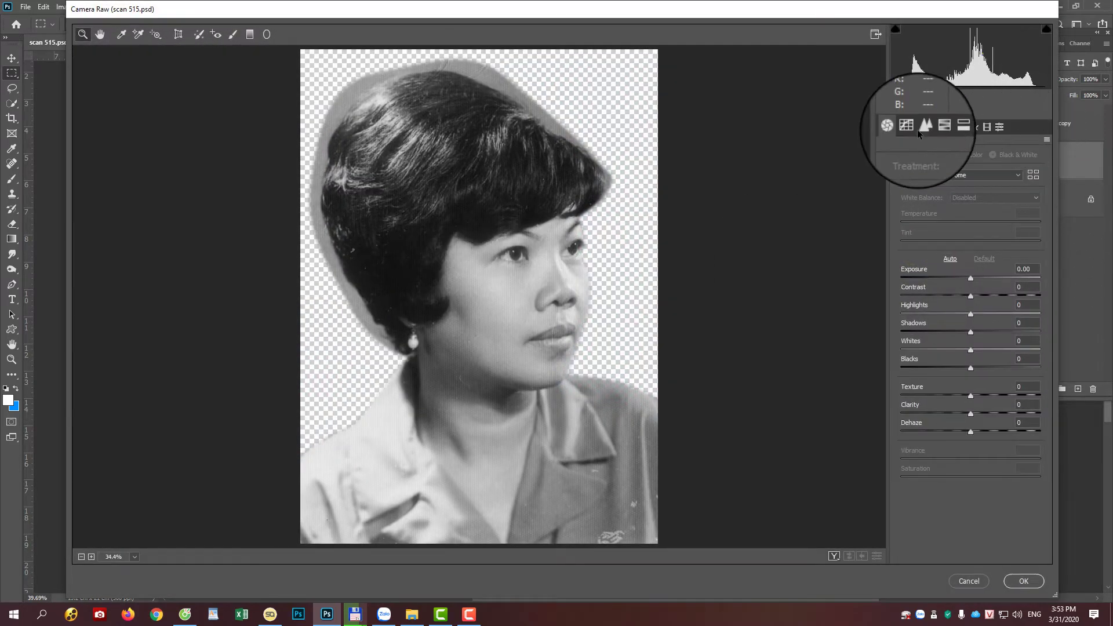
{"action": "left_click", "coordinate": [922, 126]}
{"action": "mouse_move", "coordinate": [951, 269]}
{"action": "left_mouse_down"}
{"action": "mouse_move", "coordinate": [974, 271]}
{"action": "mouse_move", "coordinate": [909, 292]}
{"action": "left_mouse_up"}
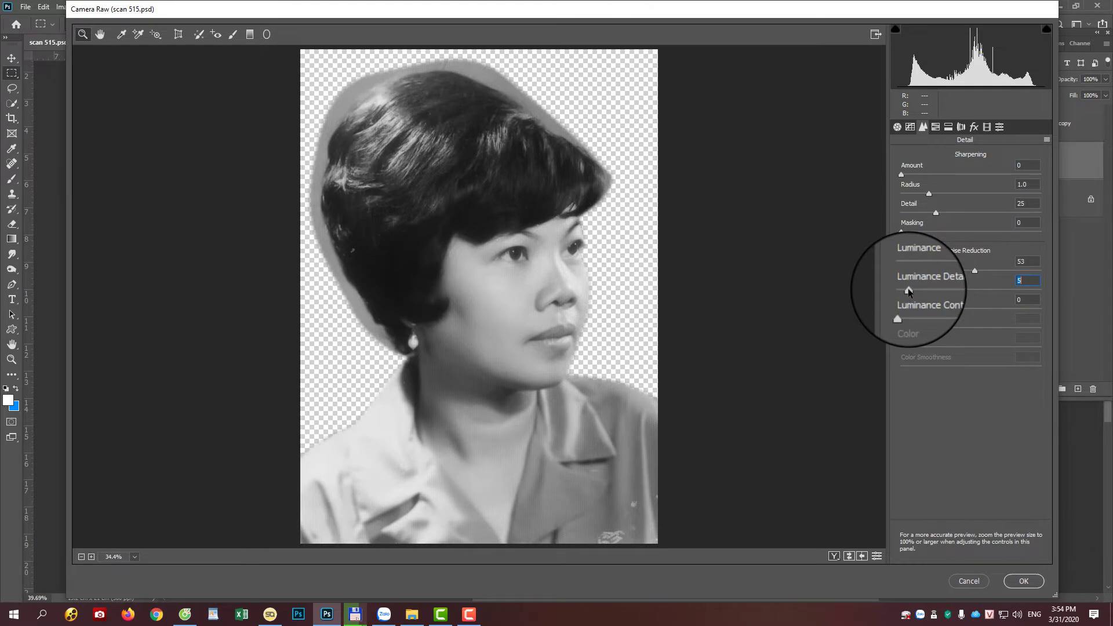
{"action": "left_click_drag", "start_coordinate": [406, 255], "coordinate": [579, 372]}
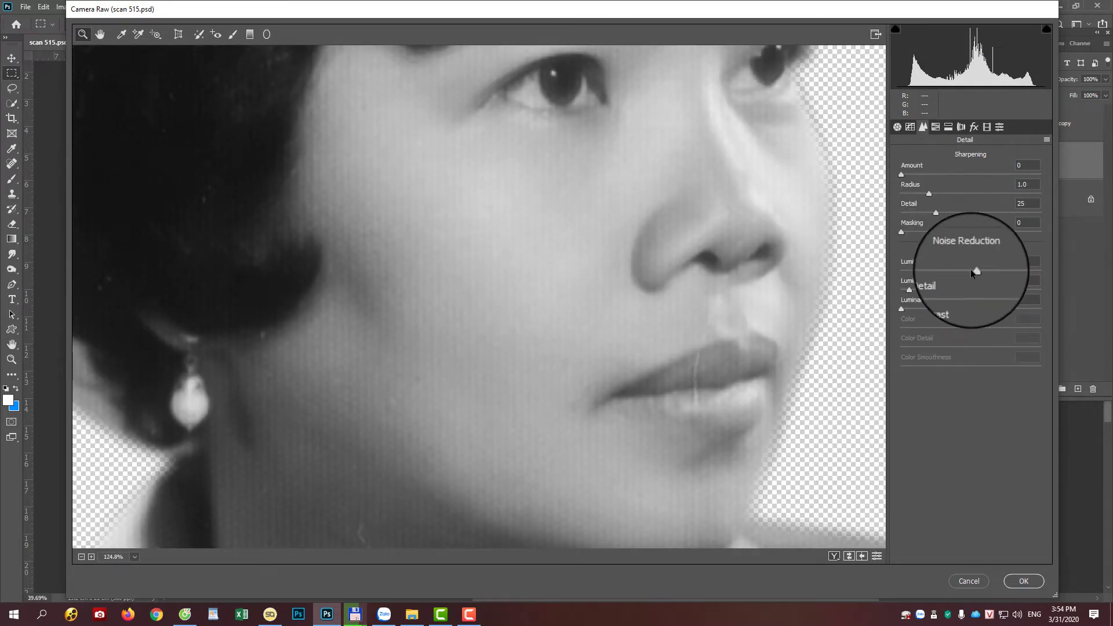
{"action": "left_click_drag", "start_coordinate": [972, 270], "coordinate": [999, 270]}
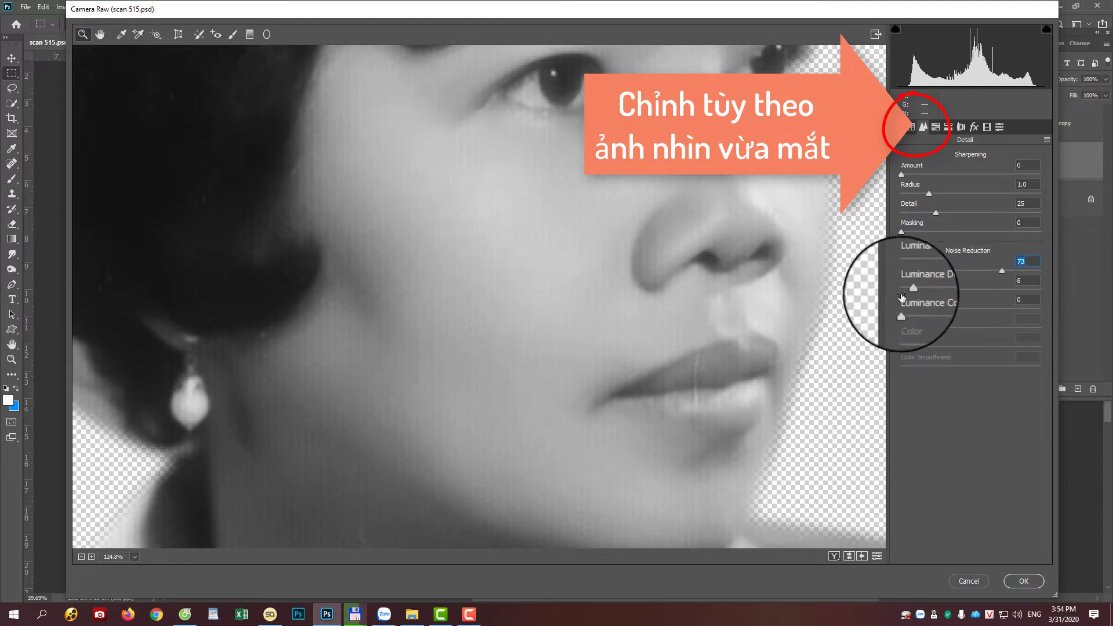
{"action": "left_click_drag", "start_coordinate": [908, 290], "coordinate": [899, 291]}
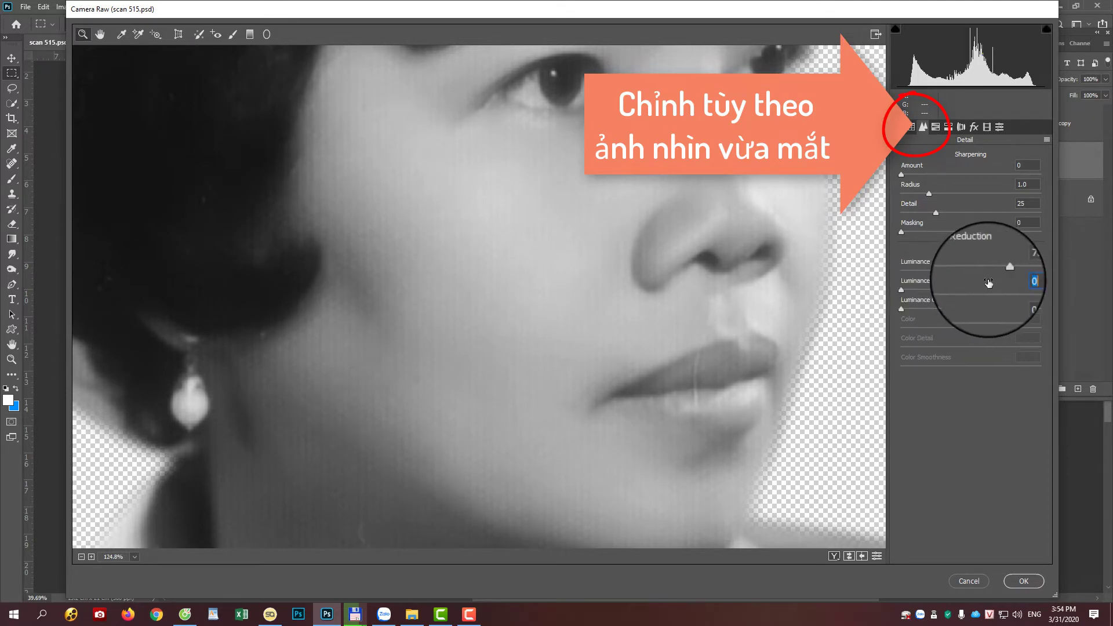
{"action": "left_click_drag", "start_coordinate": [1026, 271], "coordinate": [1021, 270]}
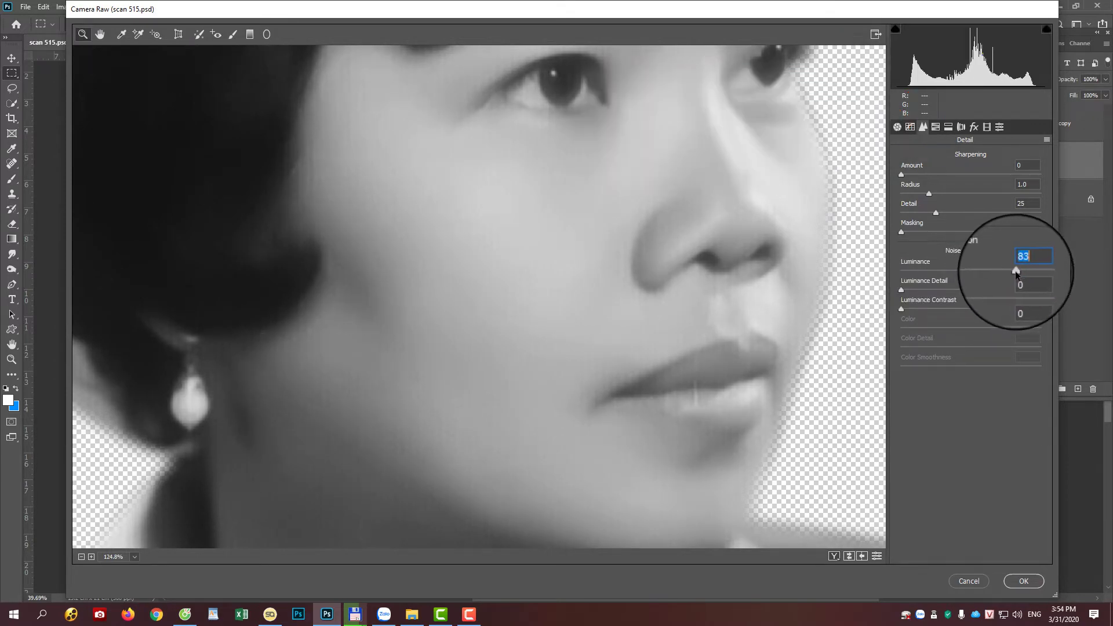
- Apply the Camera Raw filter and spot-heal the vertical scratch across the lips
{"action": "left_click", "coordinate": [1026, 586]}
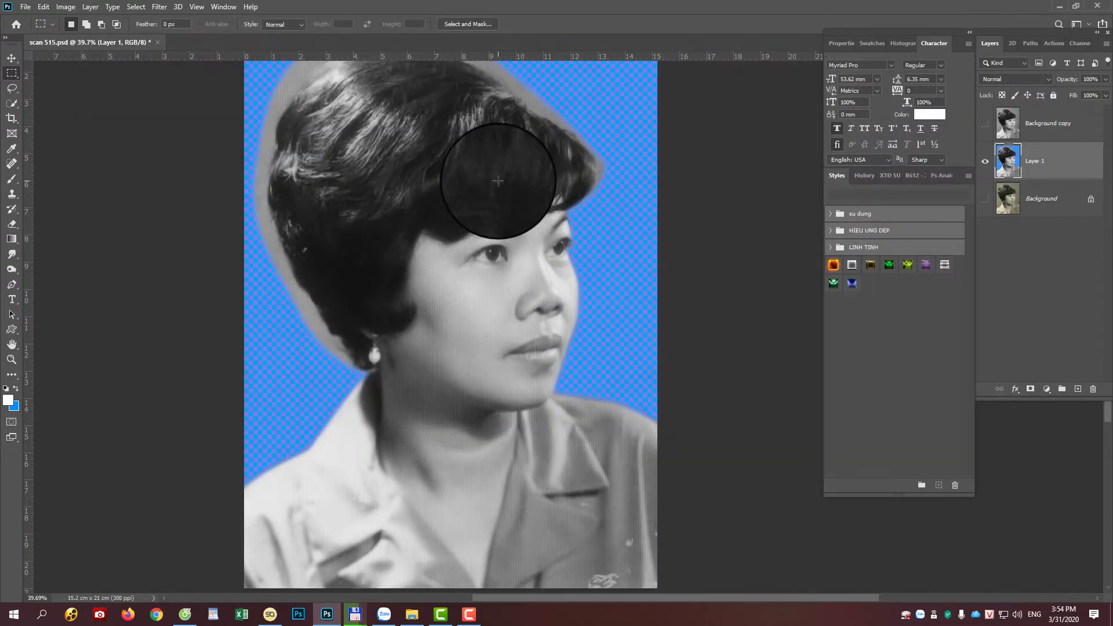
{"action": "scroll", "coordinate": [538, 326], "scroll_direction": "up", "scroll_amount": 2}
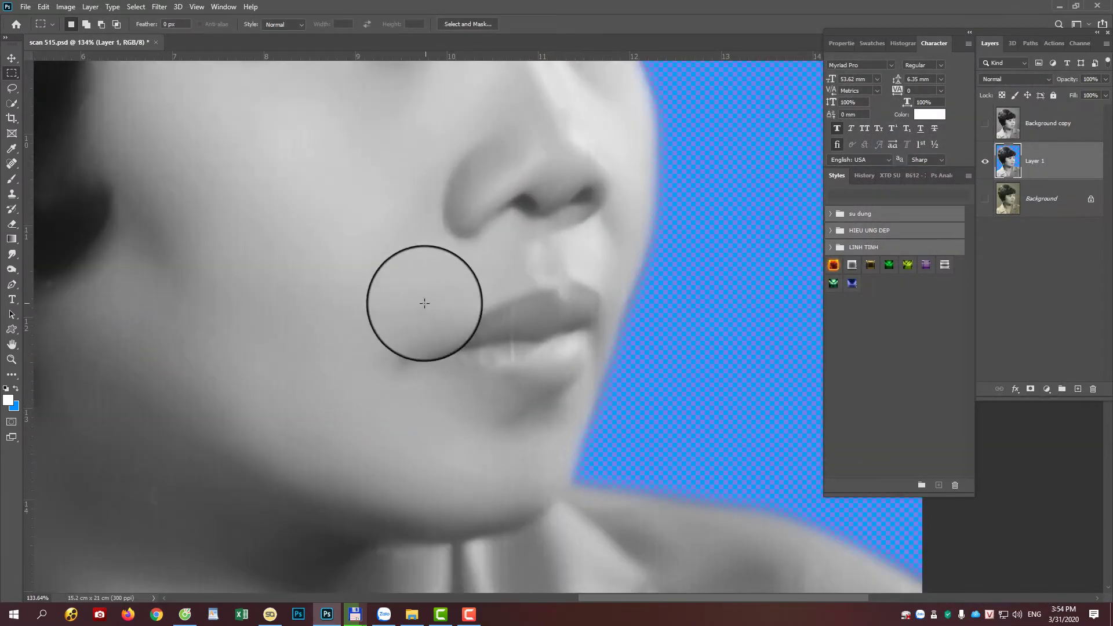
{"action": "left_click", "coordinate": [12, 150]}
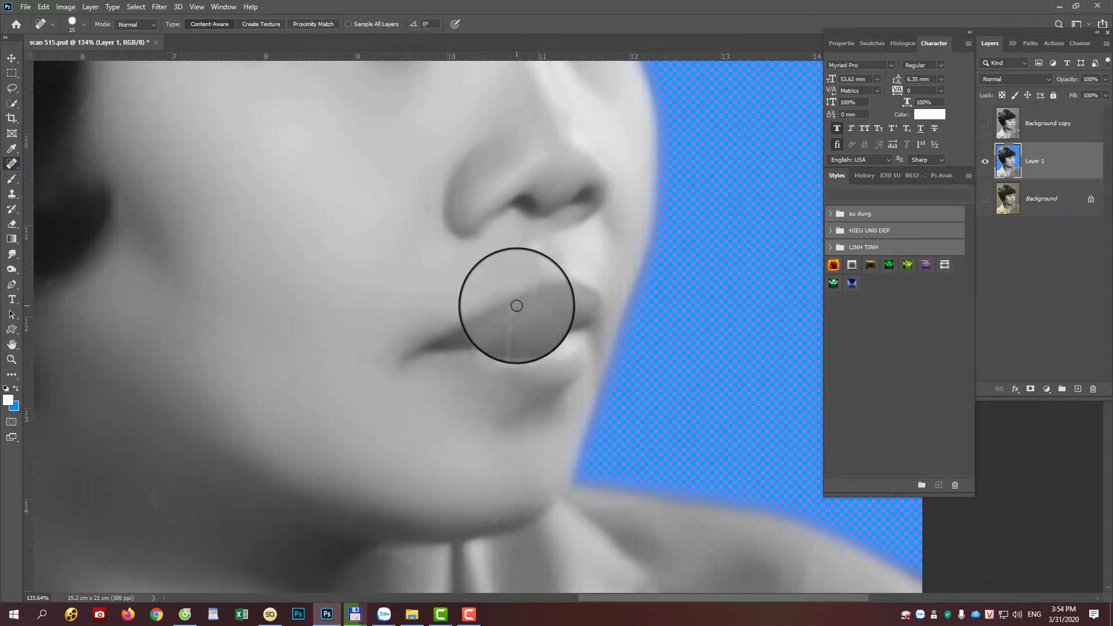
{"action": "left_click_drag", "start_coordinate": [514, 309], "coordinate": [514, 356]}
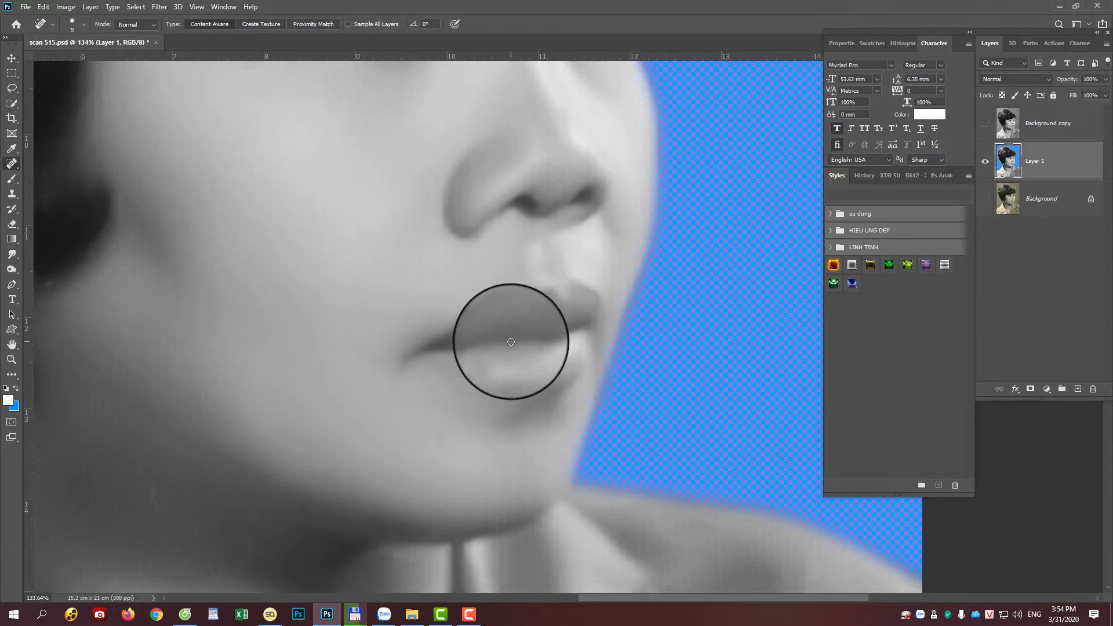
- Spot-heal the dark blob on the collar and the specks across the lower shirt
{"action": "scroll", "coordinate": [481, 355], "scroll_direction": "down", "scroll_amount": 2}
{"action": "scroll", "coordinate": [482, 355], "scroll_direction": "down", "scroll_amount": 2}
{"action": "scroll", "coordinate": [482, 354], "scroll_direction": "down", "scroll_amount": 2}
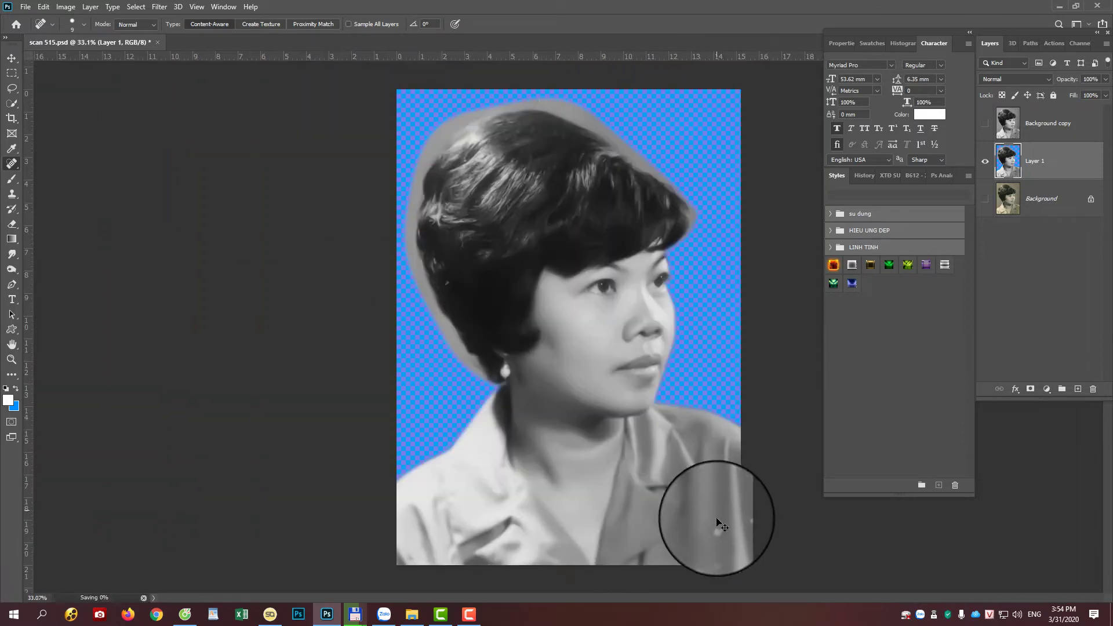
{"action": "scroll", "coordinate": [715, 564], "scroll_direction": "up", "scroll_amount": 2}
{"action": "scroll", "coordinate": [715, 564], "scroll_direction": "up", "scroll_amount": 2}
{"action": "left_click_drag", "start_coordinate": [652, 396], "coordinate": [649, 416]}
{"action": "key", "text": "ctrl+r"}
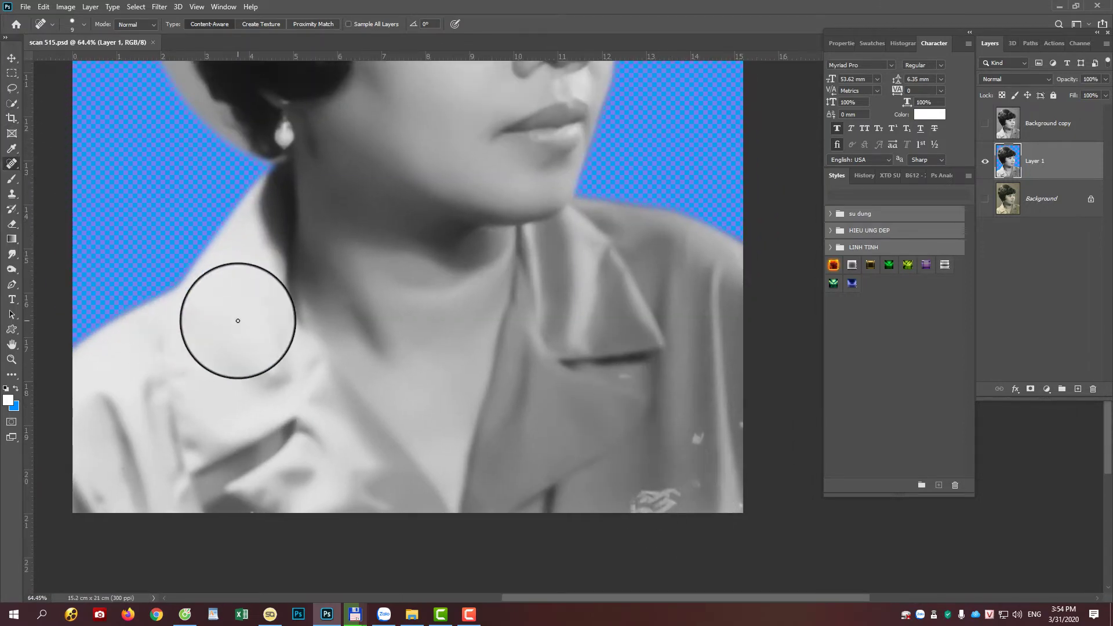
{"action": "left_click", "coordinate": [558, 394]}
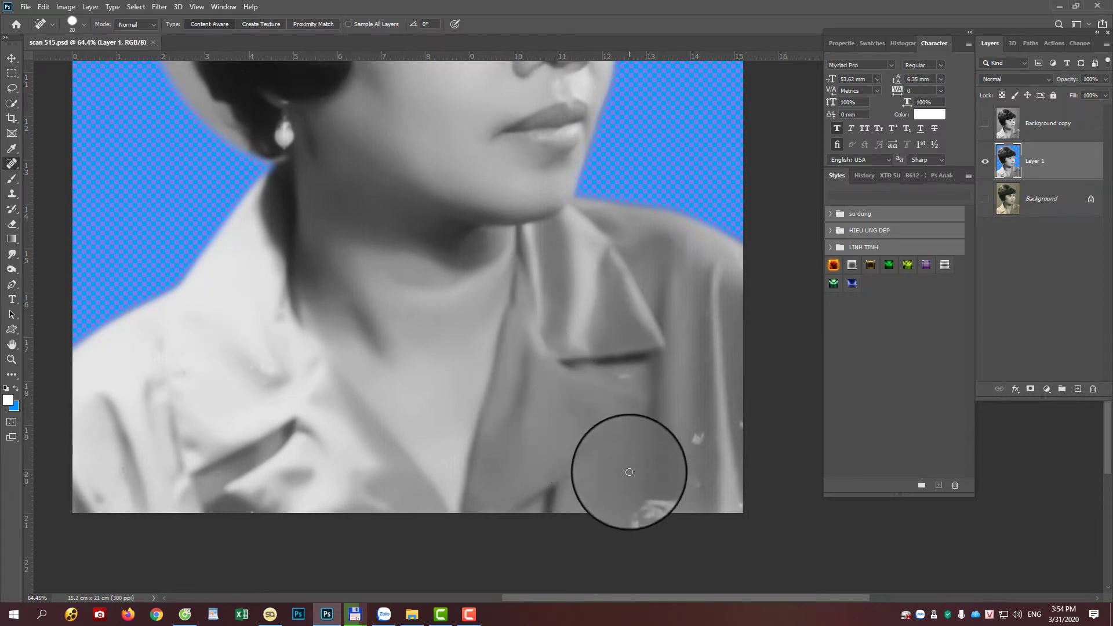
{"action": "mouse_move", "coordinate": [649, 491]}
{"action": "left_mouse_down"}
{"action": "mouse_move", "coordinate": [667, 497]}
{"action": "mouse_move", "coordinate": [641, 497]}
{"action": "left_mouse_up"}
{"action": "left_click_drag", "start_coordinate": [705, 427], "coordinate": [695, 442]}
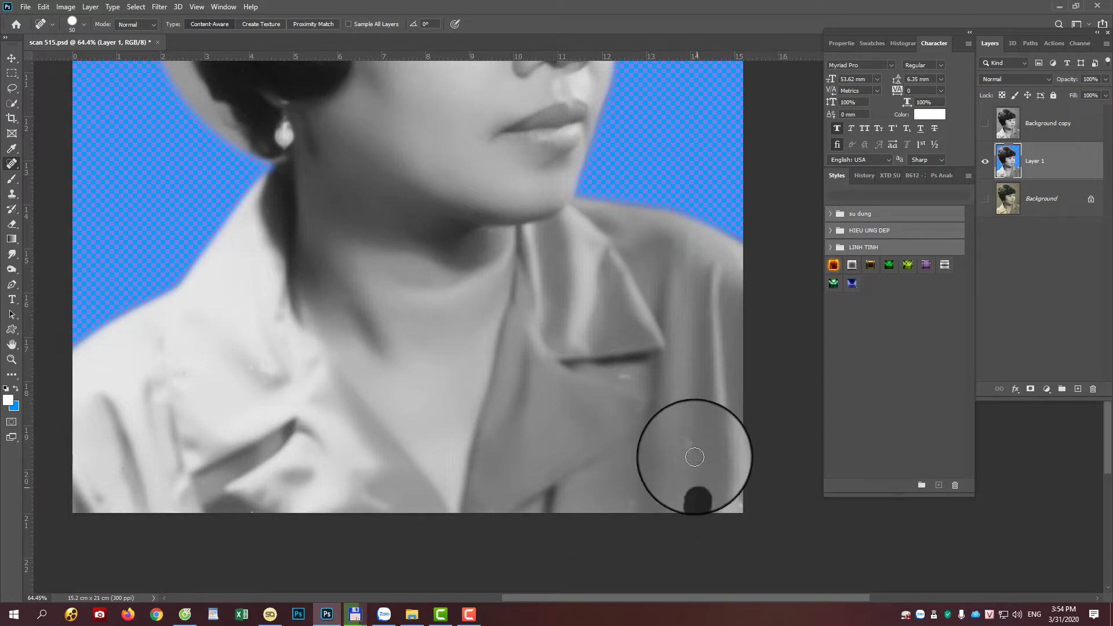
{"action": "left_click", "coordinate": [624, 375]}
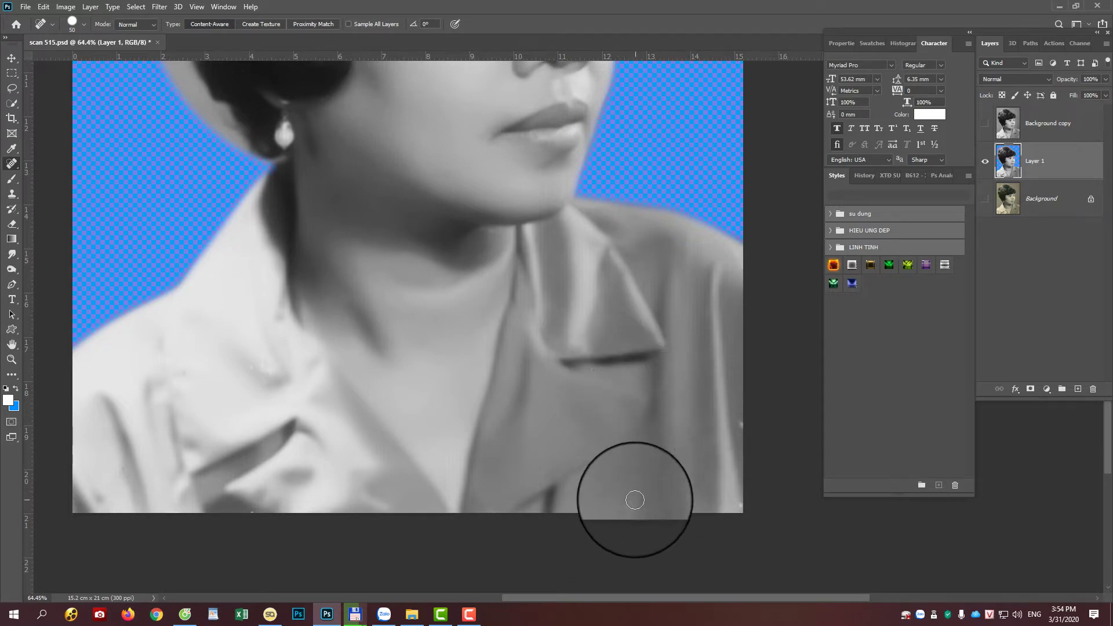
- Bring the face and hair back into view, ready to draw a new path
{"action": "left_click_drag", "start_coordinate": [329, 266], "coordinate": [417, 507]}
{"action": "left_click_drag", "start_coordinate": [372, 286], "coordinate": [319, 364]}
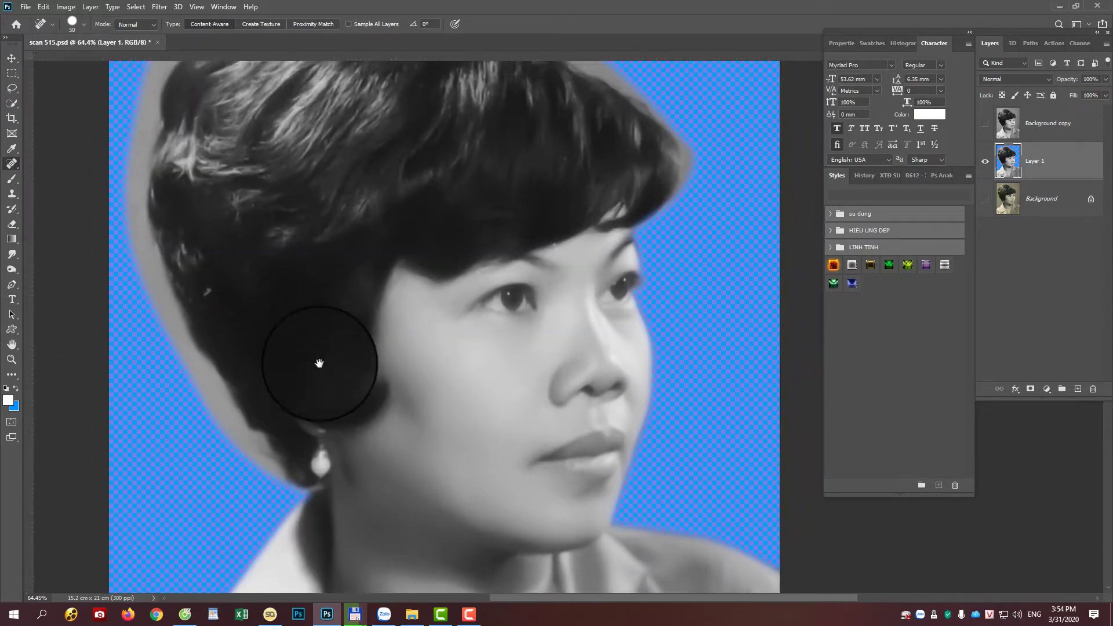
{"action": "scroll", "coordinate": [323, 228], "scroll_direction": "down", "scroll_amount": 3}
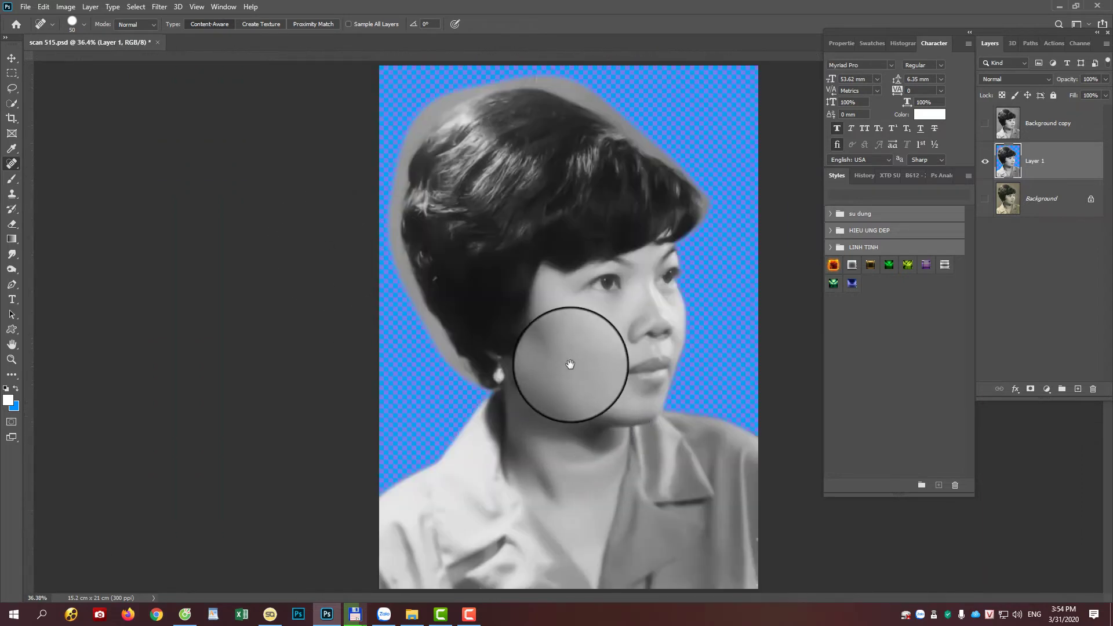
{"action": "scroll", "coordinate": [533, 459], "scroll_direction": "up", "scroll_amount": 2}
{"action": "scroll", "coordinate": [465, 427], "scroll_direction": "up", "scroll_amount": 1}
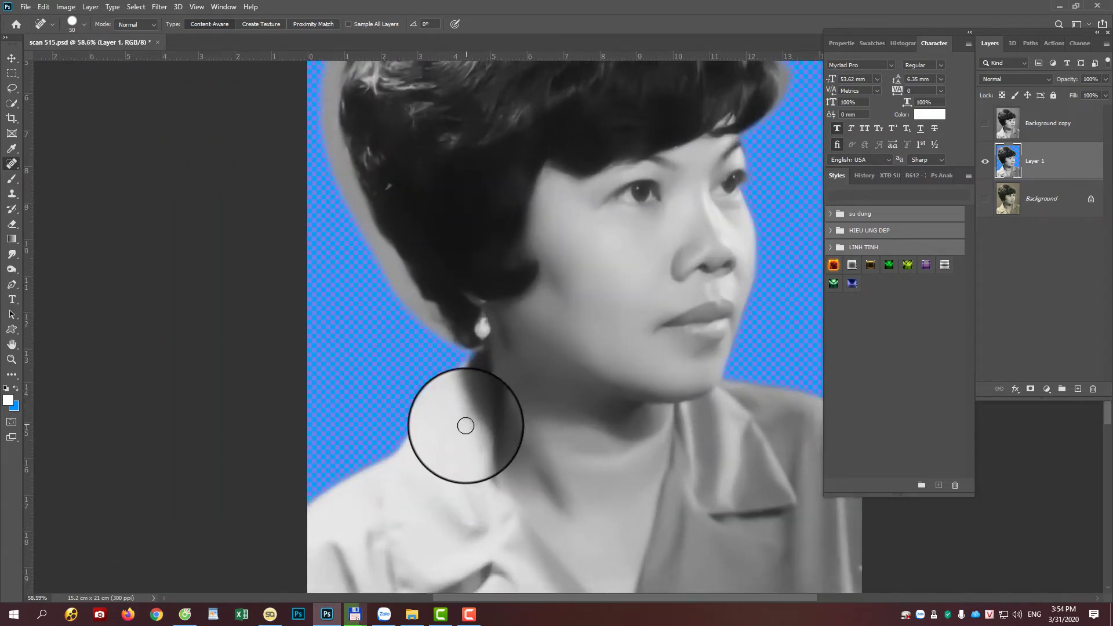
{"action": "scroll", "coordinate": [458, 421], "scroll_direction": "up", "scroll_amount": 1}
{"action": "key", "text": "p"}
{"action": "scroll", "coordinate": [440, 390], "scroll_direction": "up", "scroll_amount": 2}
- Trace a Pen path around the shirt from the neck, into the V neckline, past the right shoulder
{"action": "left_click", "coordinate": [311, 402]}
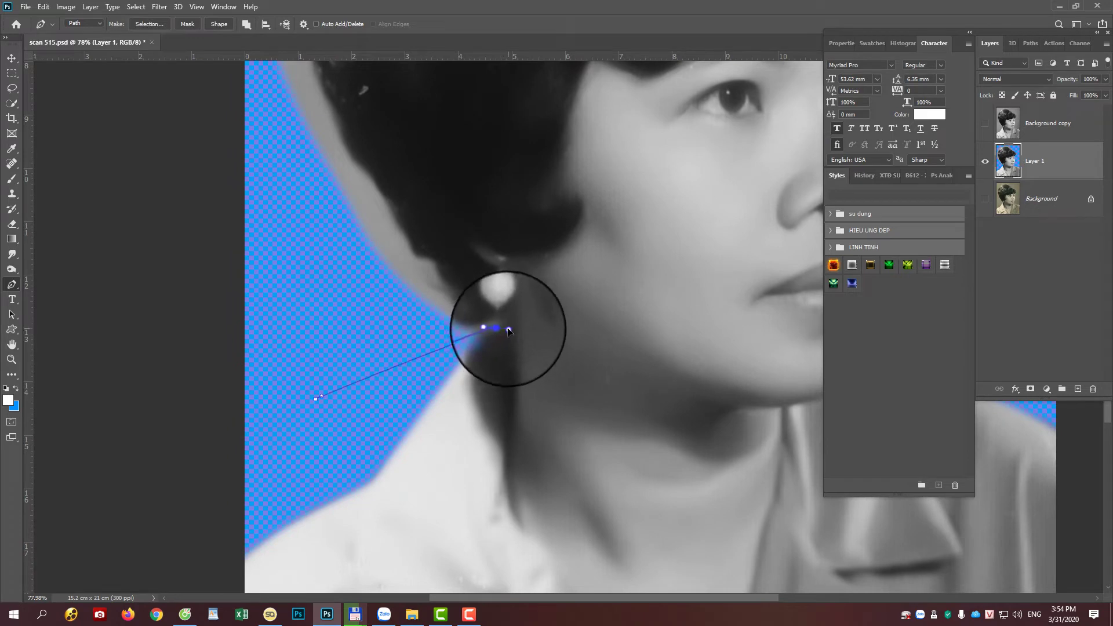
{"action": "left_click_drag", "start_coordinate": [508, 330], "coordinate": [505, 314]}
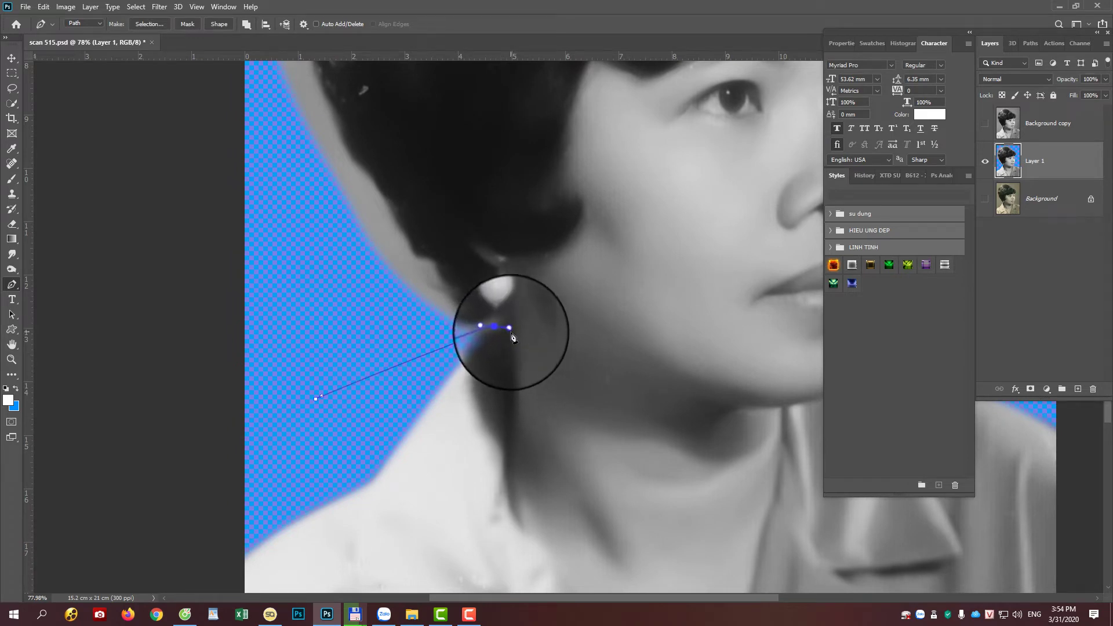
{"action": "left_click_drag", "start_coordinate": [507, 413], "coordinate": [507, 432]}
{"action": "mouse_move", "coordinate": [498, 502]}
{"action": "left_mouse_down"}
{"action": "mouse_move", "coordinate": [363, 271]}
{"action": "mouse_move", "coordinate": [402, 317]}
{"action": "left_mouse_up"}
{"action": "key", "text": "ctrl+r"}
{"action": "left_click_drag", "start_coordinate": [441, 363], "coordinate": [456, 381]}
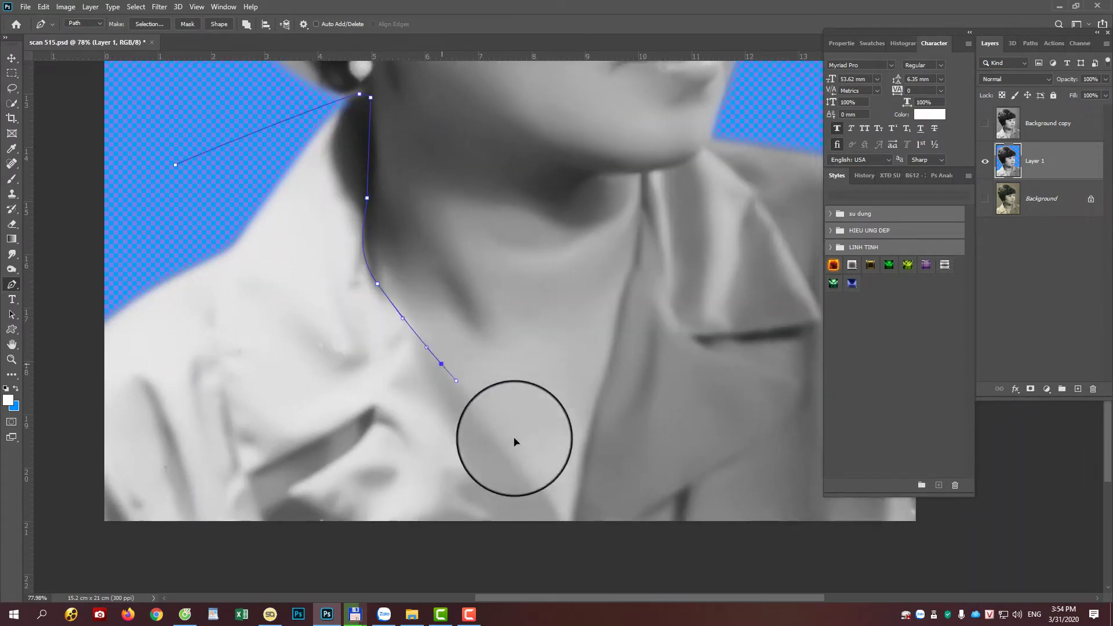
{"action": "left_click_drag", "start_coordinate": [531, 477], "coordinate": [547, 491]}
{"action": "left_click", "coordinate": [570, 532]}
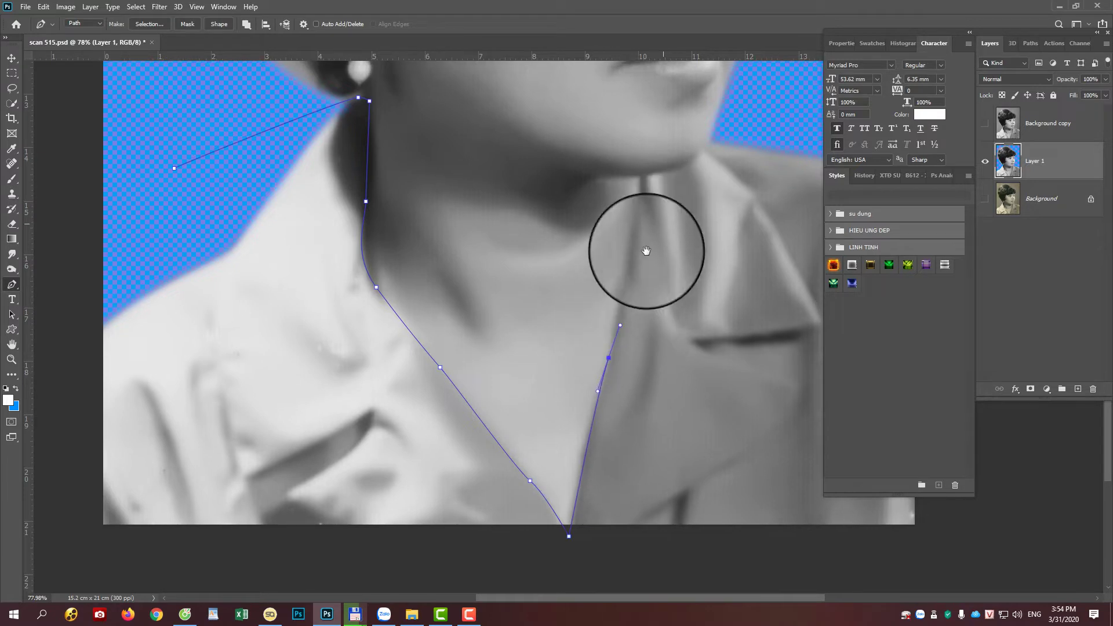
{"action": "left_click_drag", "start_coordinate": [643, 249], "coordinate": [433, 435]}
{"action": "mouse_move", "coordinate": [432, 380]}
{"action": "left_mouse_down"}
{"action": "mouse_move", "coordinate": [431, 365]}
{"action": "mouse_move", "coordinate": [504, 334]}
{"action": "left_mouse_up"}
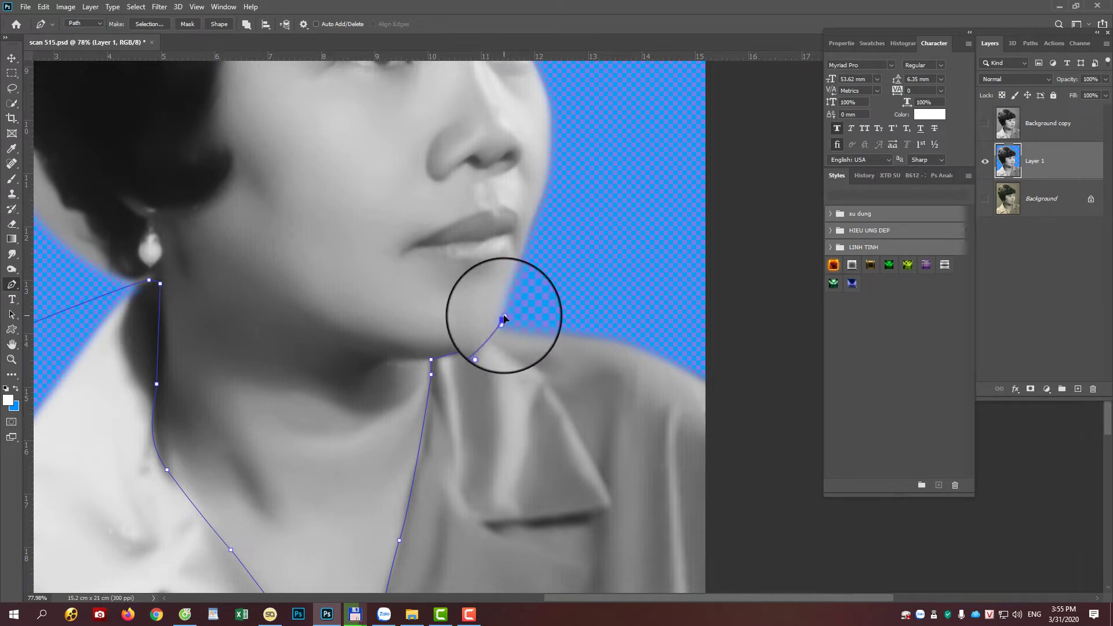
{"action": "scroll", "coordinate": [503, 318], "scroll_direction": "down", "scroll_amount": 3}
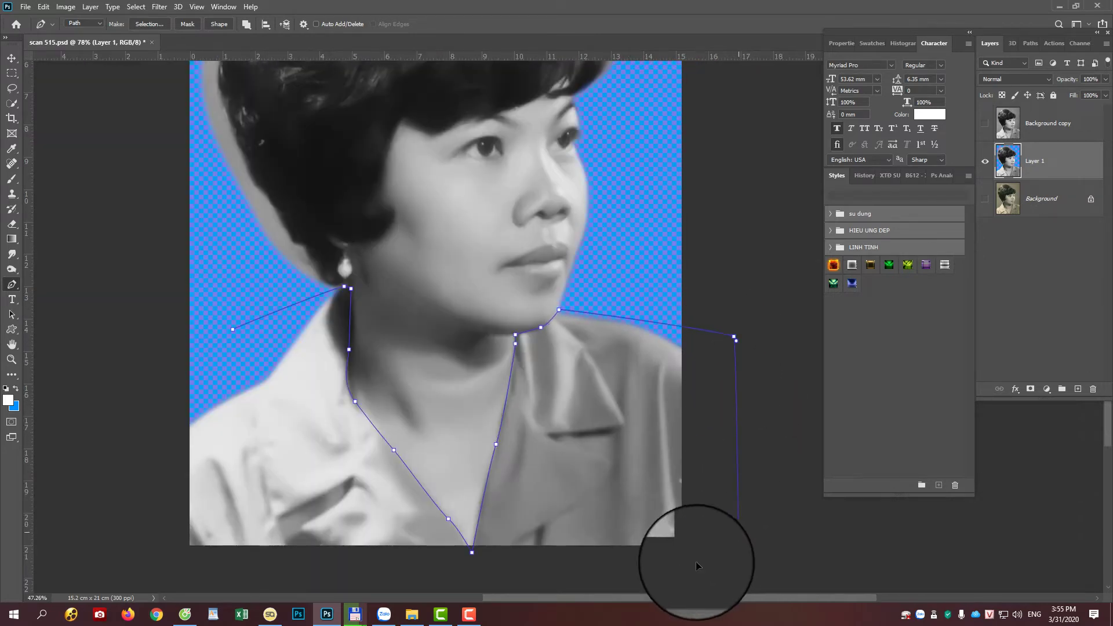
{"action": "left_click_drag", "start_coordinate": [738, 529], "coordinate": [698, 562]}
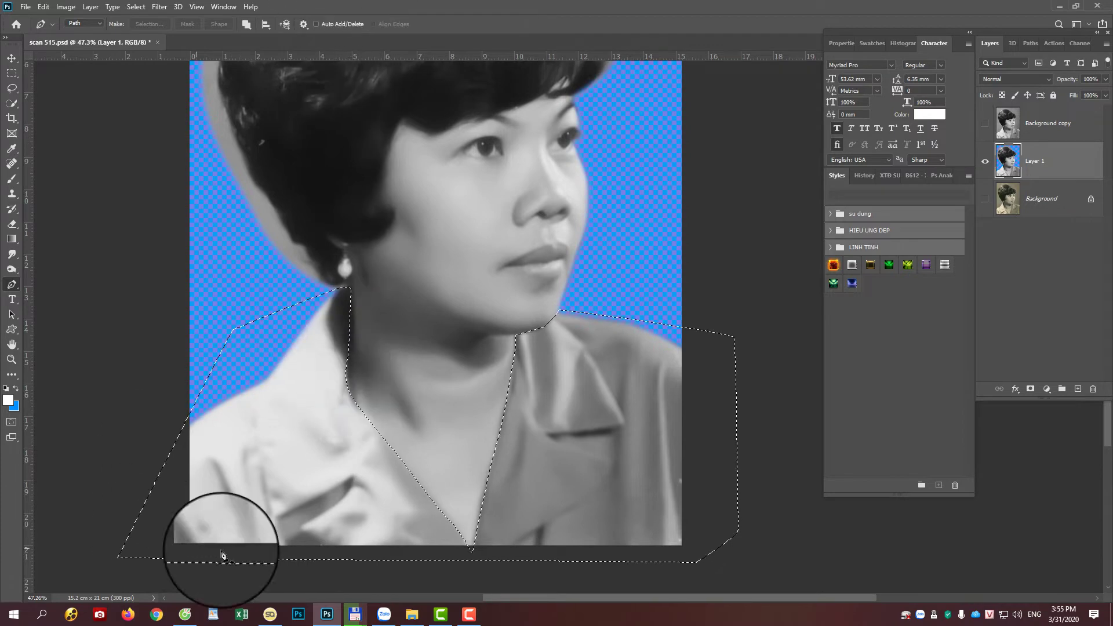
- Make the shirt path a selection feathered 8 pixels, and save the PSD
{"action": "key", "text": "m"}
{"action": "right_click", "coordinate": [578, 445]}
{"action": "left_click", "coordinate": [603, 255]}
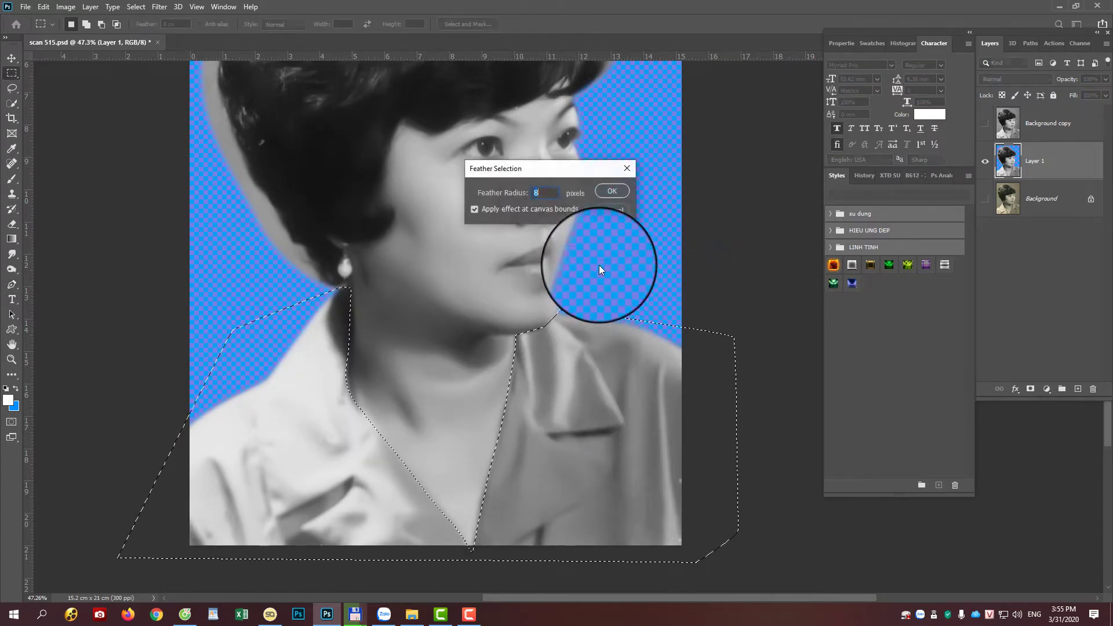
{"action": "left_click", "coordinate": [611, 190]}
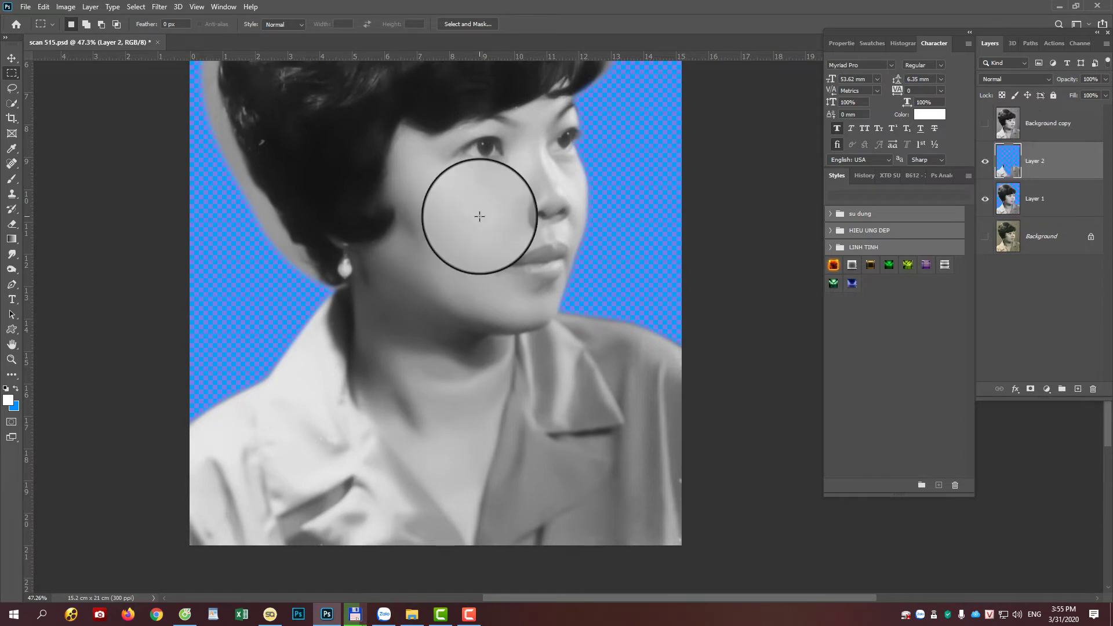
{"action": "scroll", "coordinate": [472, 209], "scroll_direction": "down", "scroll_amount": 1}
{"action": "scroll", "coordinate": [468, 384], "scroll_direction": "up", "scroll_amount": 2}
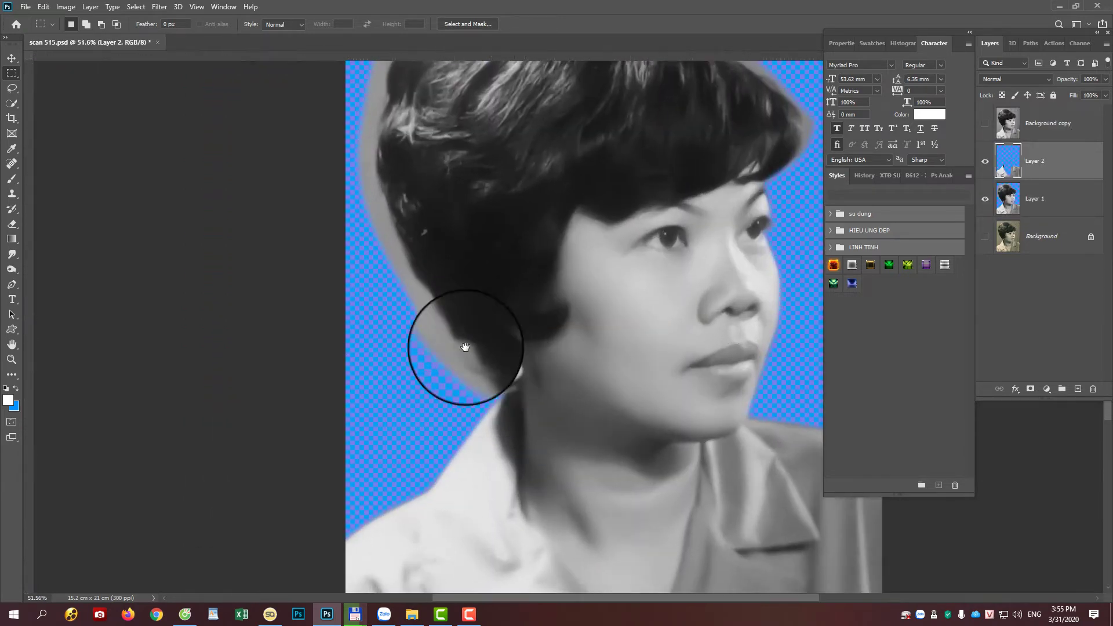
{"action": "scroll", "coordinate": [336, 324], "scroll_direction": "down", "scroll_amount": 1}
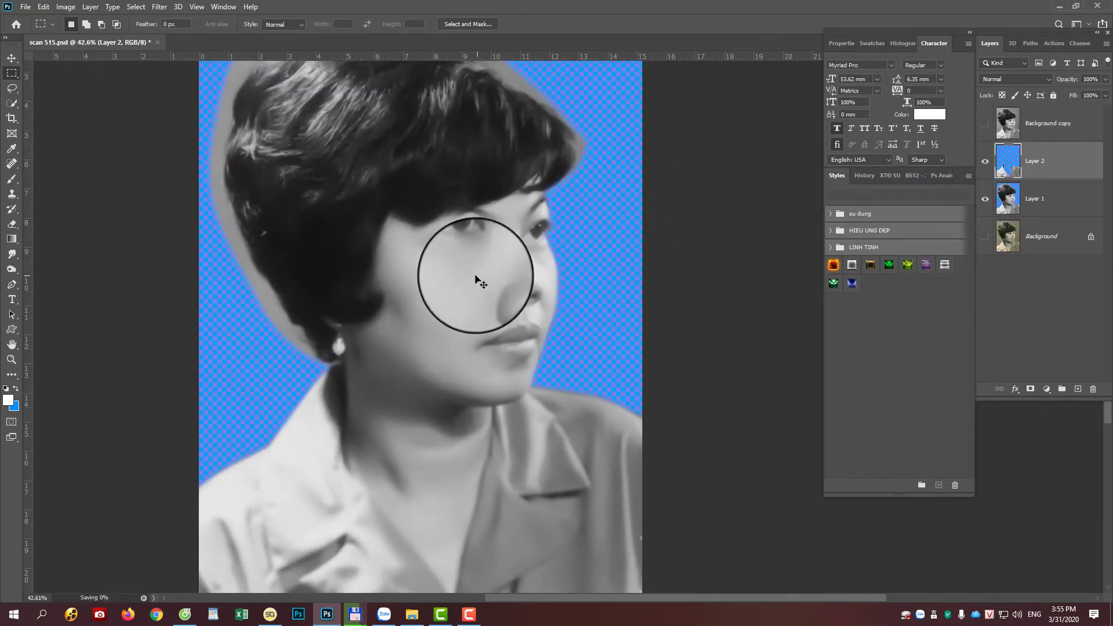
{"action": "key", "text": "ctrl+s"}
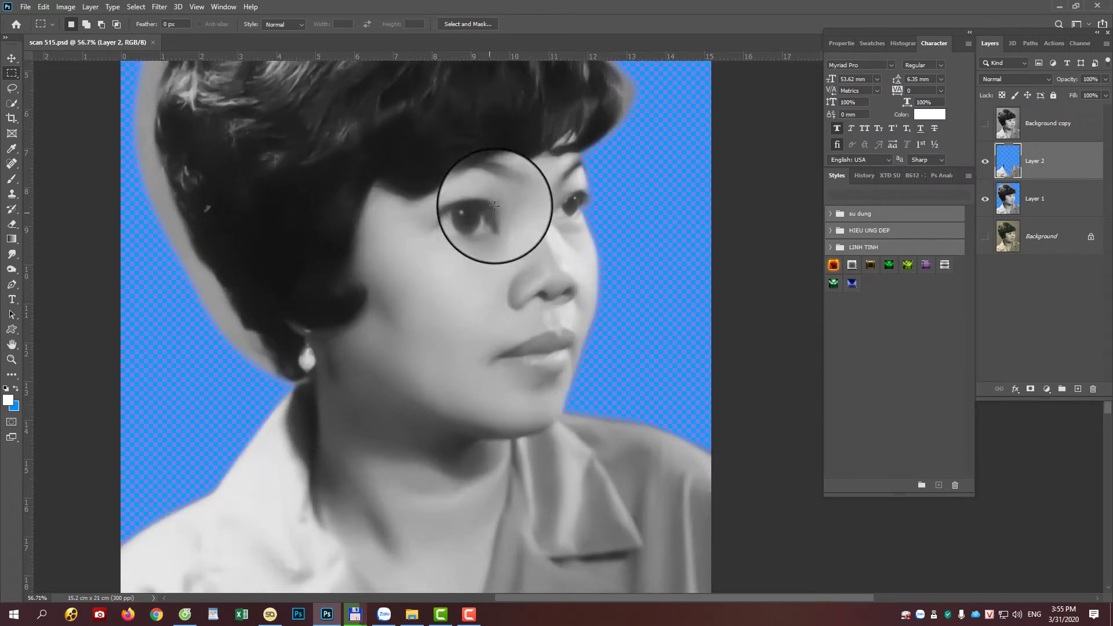
{"action": "scroll", "coordinate": [489, 206], "scroll_direction": "up", "scroll_amount": 2}
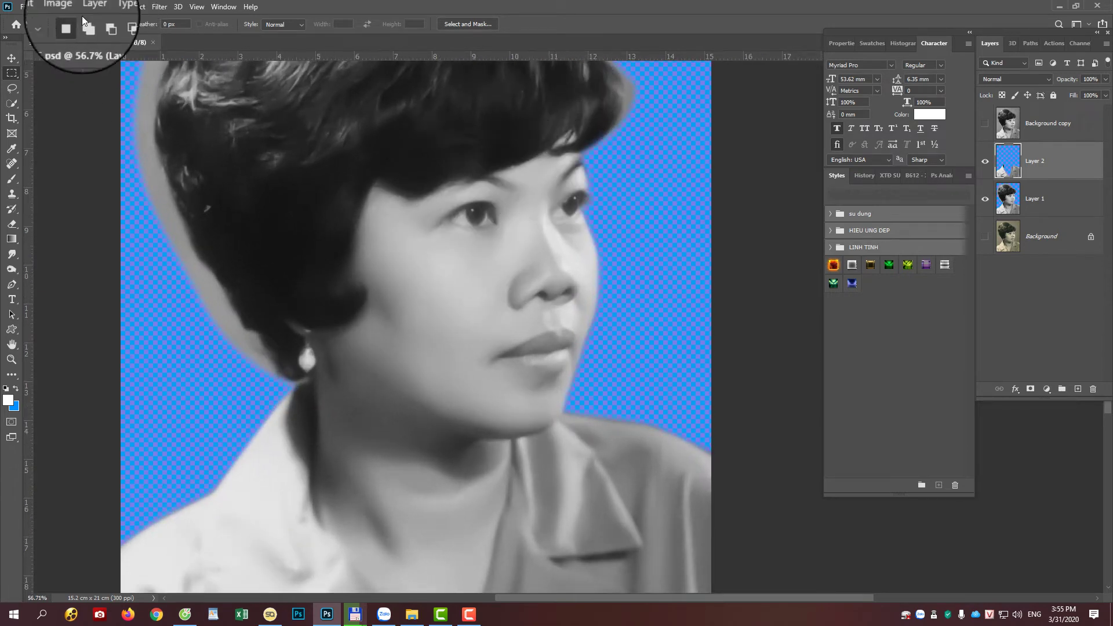
- Tint the shirt blue with Color Balance: Yellow-Blue at +100, Cyan-Red shifted toward cyan
{"action": "left_click", "coordinate": [66, 7]}
{"action": "mouse_move", "coordinate": [83, 36]}
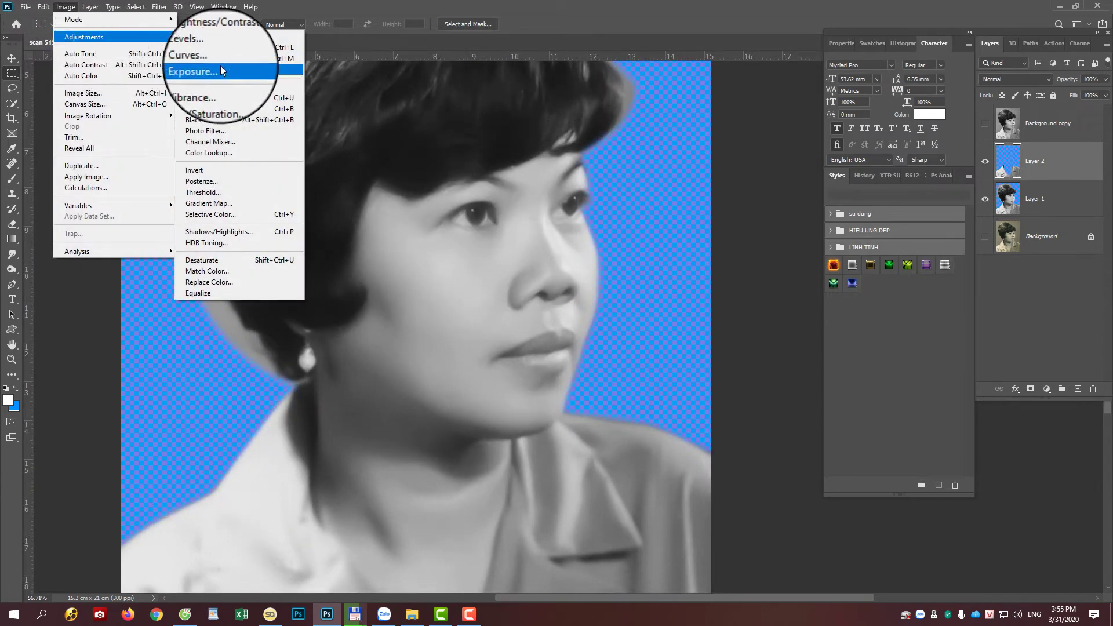
{"action": "left_click", "coordinate": [254, 109]}
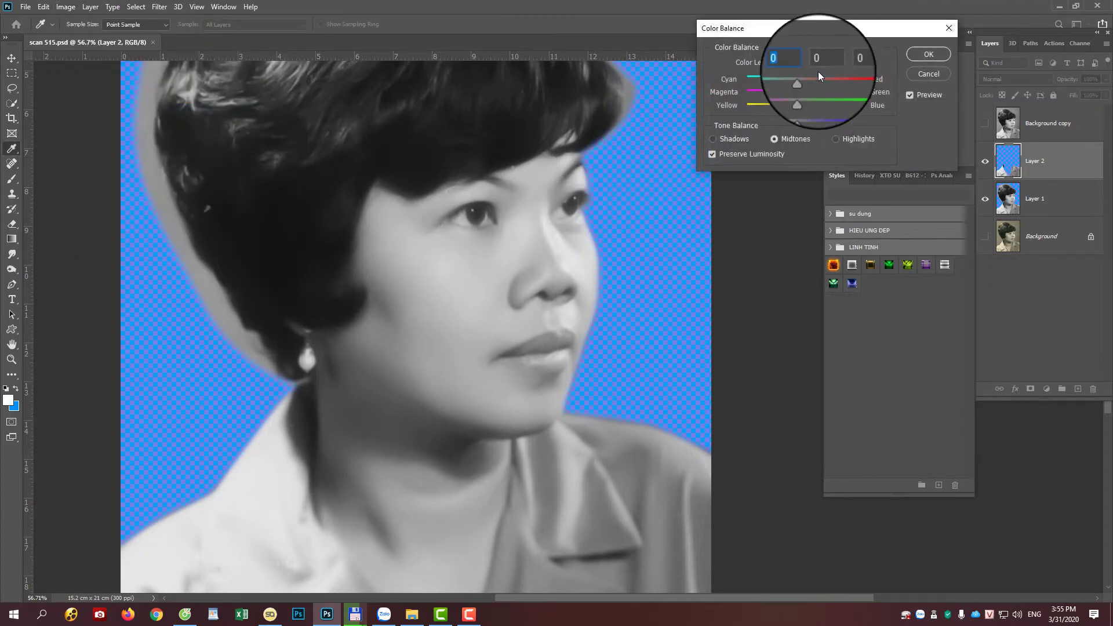
{"action": "left_click", "coordinate": [781, 106]}
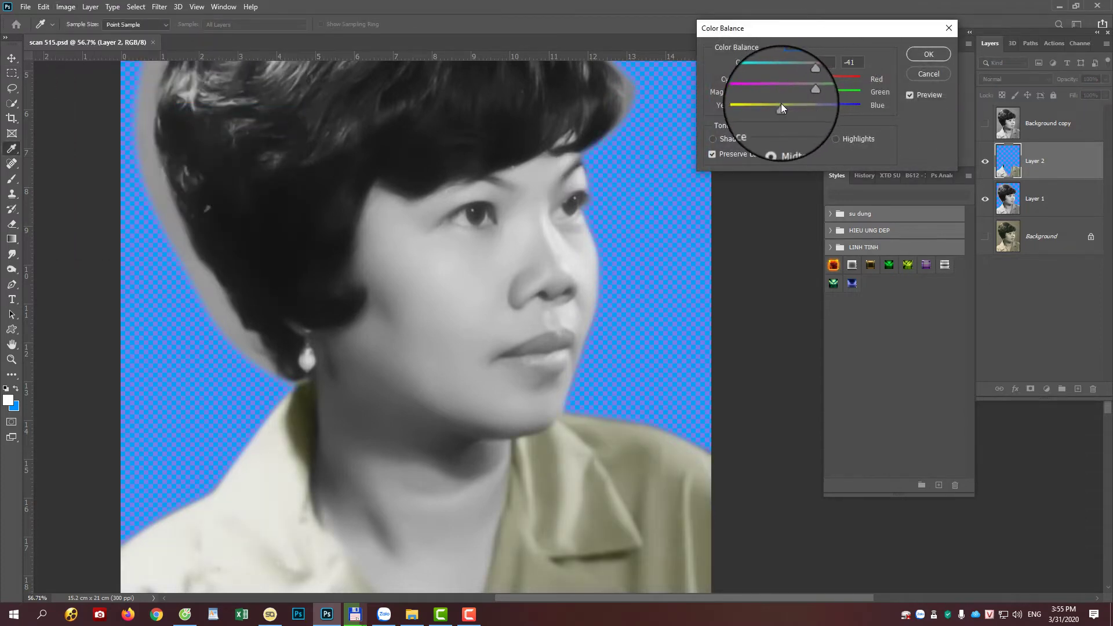
{"action": "left_click_drag", "start_coordinate": [828, 79], "coordinate": [850, 79]}
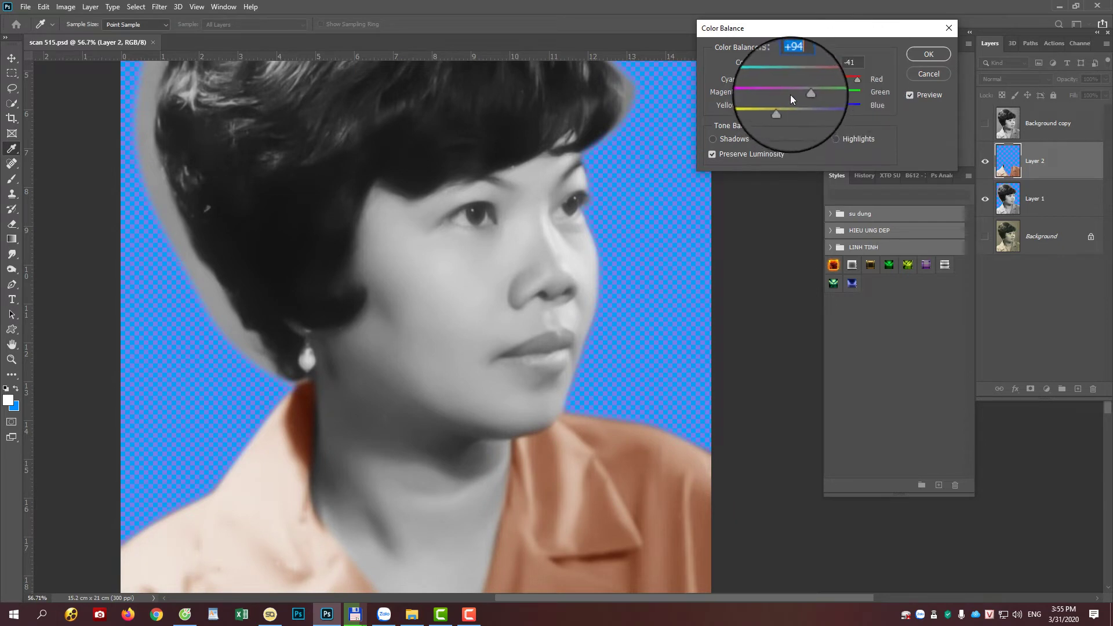
{"action": "mouse_move", "coordinate": [781, 106]}
{"action": "left_mouse_down"}
{"action": "mouse_move", "coordinate": [848, 108]}
{"action": "mouse_move", "coordinate": [788, 74]}
{"action": "left_mouse_up"}
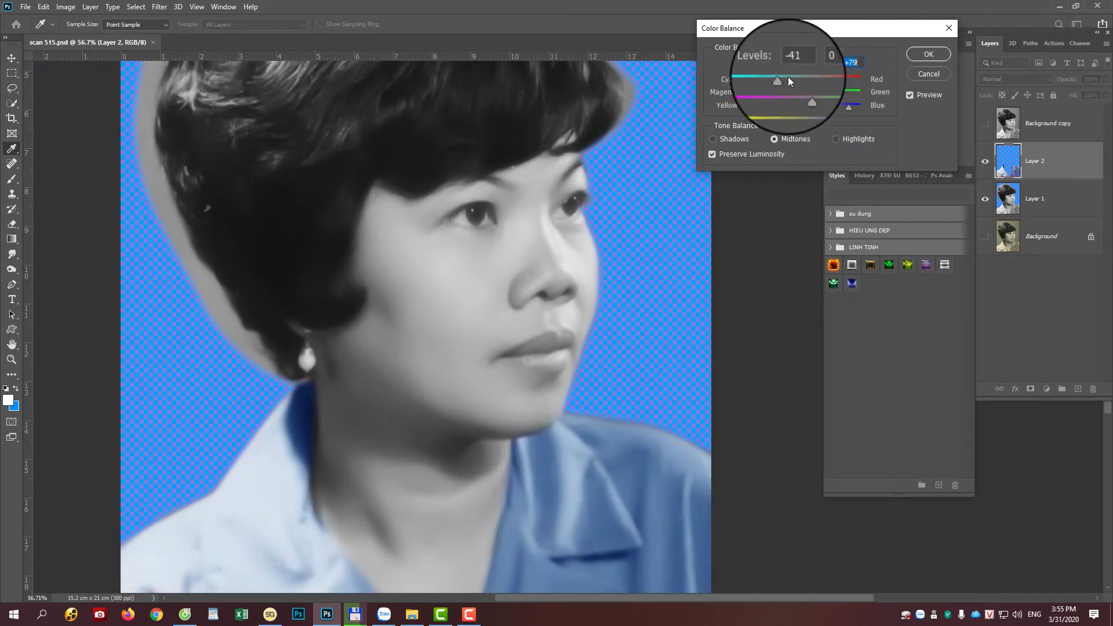
{"action": "key", "text": "ctrl+minus"}
{"action": "key", "text": "ctrl+minus"}
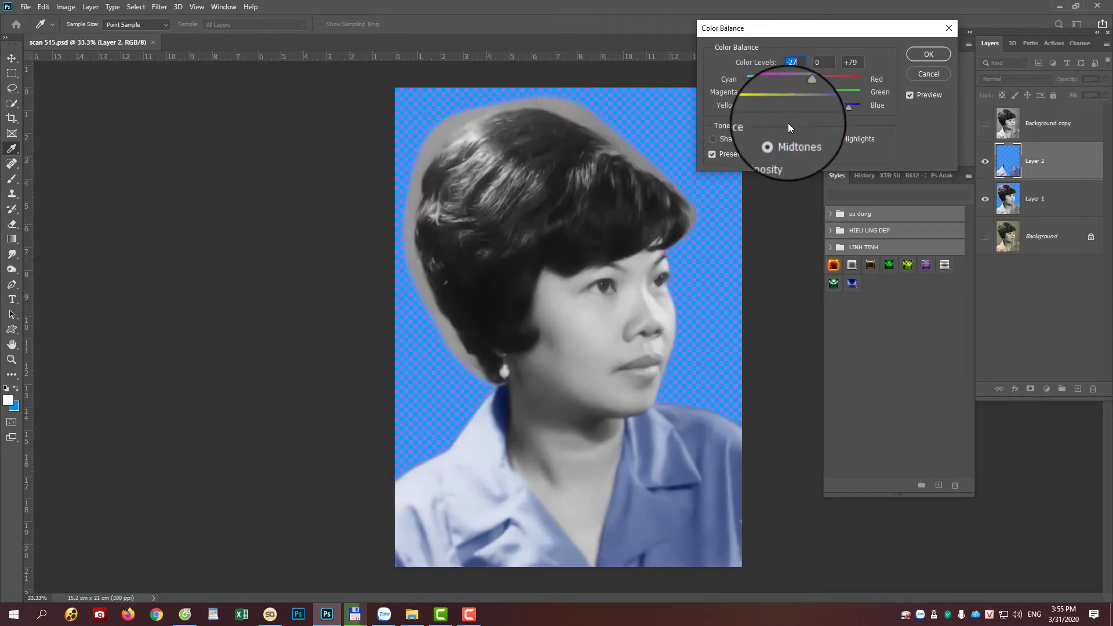
{"action": "left_click_drag", "start_coordinate": [861, 108], "coordinate": [865, 108]}
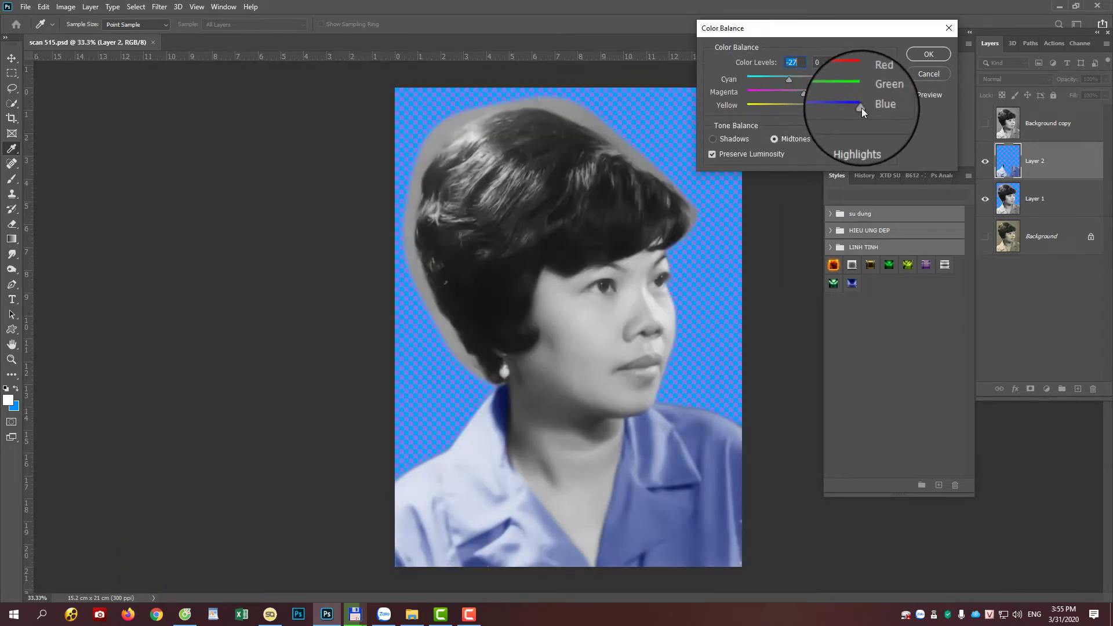
{"action": "left_click_drag", "start_coordinate": [781, 78], "coordinate": [772, 78]}
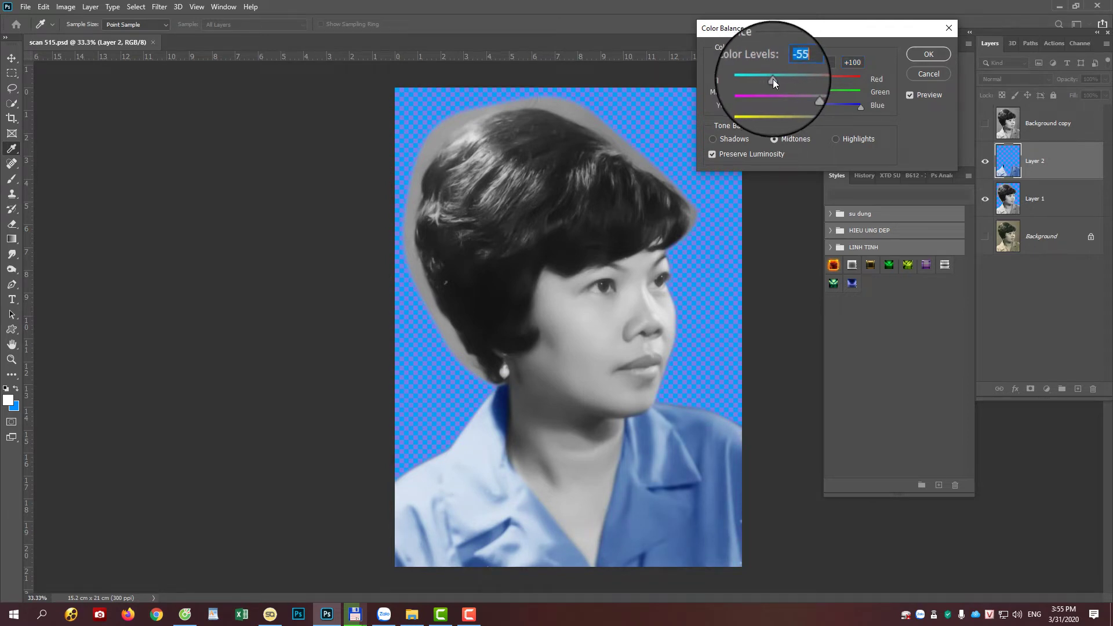
{"action": "key", "text": "Return"}
{"action": "key", "text": "m"}
{"action": "scroll", "coordinate": [645, 296], "scroll_direction": "up", "scroll_amount": 3}
{"action": "scroll", "coordinate": [646, 296], "scroll_direction": "up", "scroll_amount": 3}
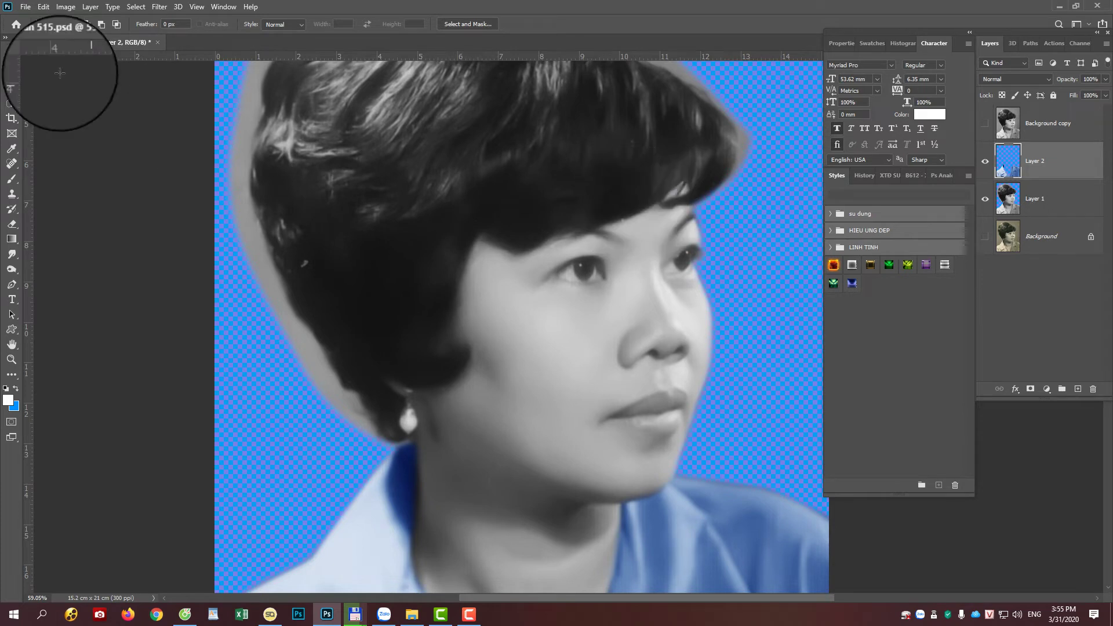
- Trace a Pen path along the hairline across the forehead toward the temple
{"action": "key", "text": "p"}
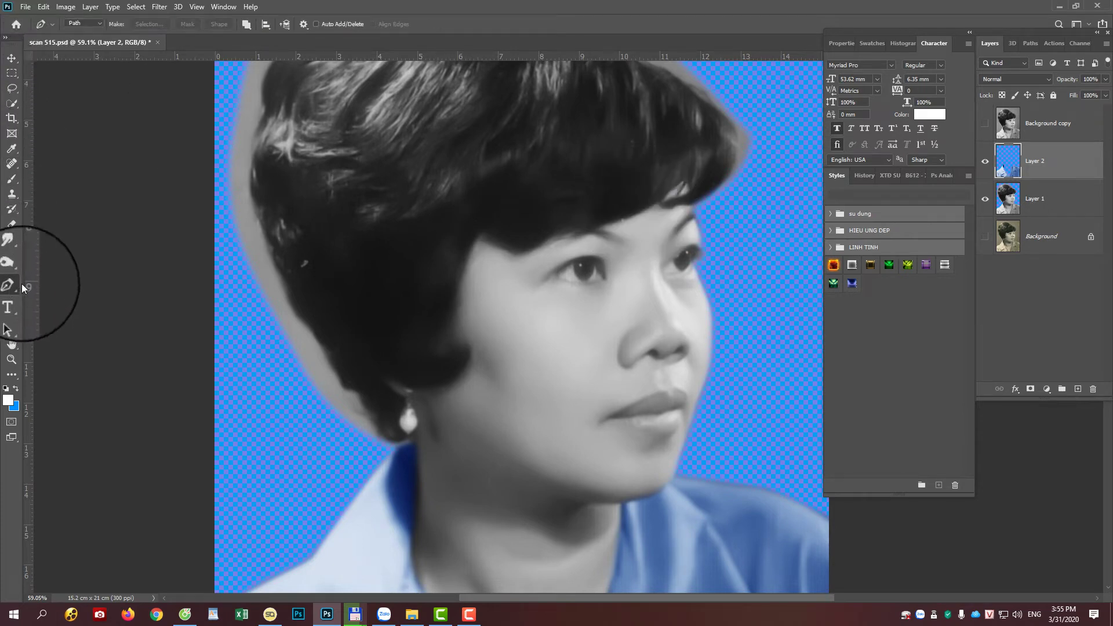
{"action": "scroll", "coordinate": [688, 216], "scroll_direction": "up", "scroll_amount": 2}
{"action": "scroll", "coordinate": [727, 198], "scroll_direction": "up", "scroll_amount": 2}
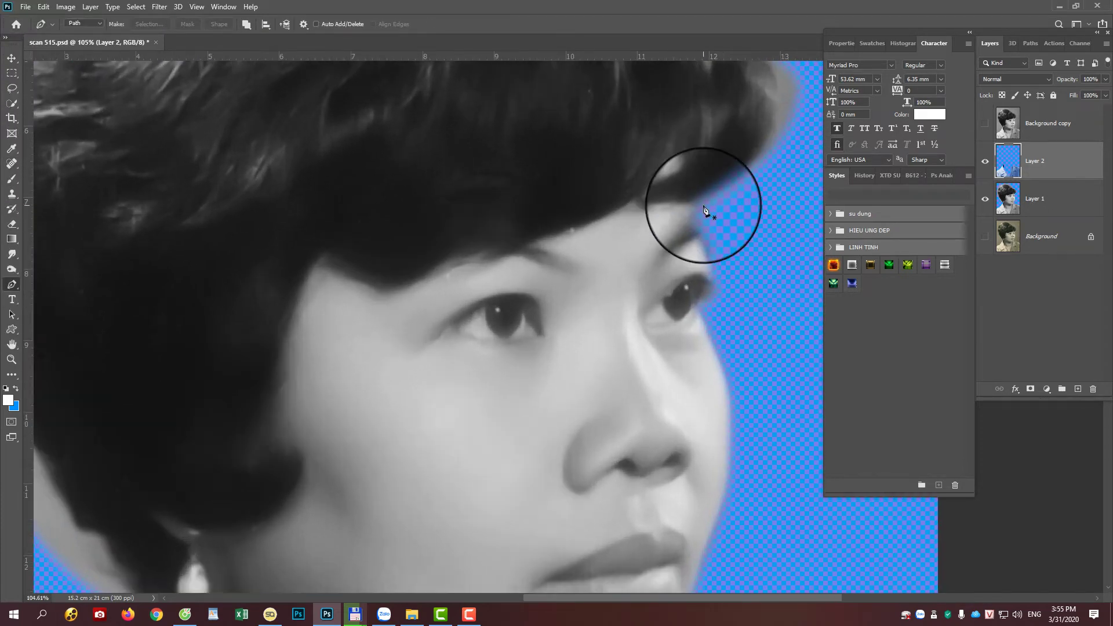
{"action": "left_click", "coordinate": [703, 199]}
{"action": "left_click_drag", "start_coordinate": [663, 214], "coordinate": [641, 213]}
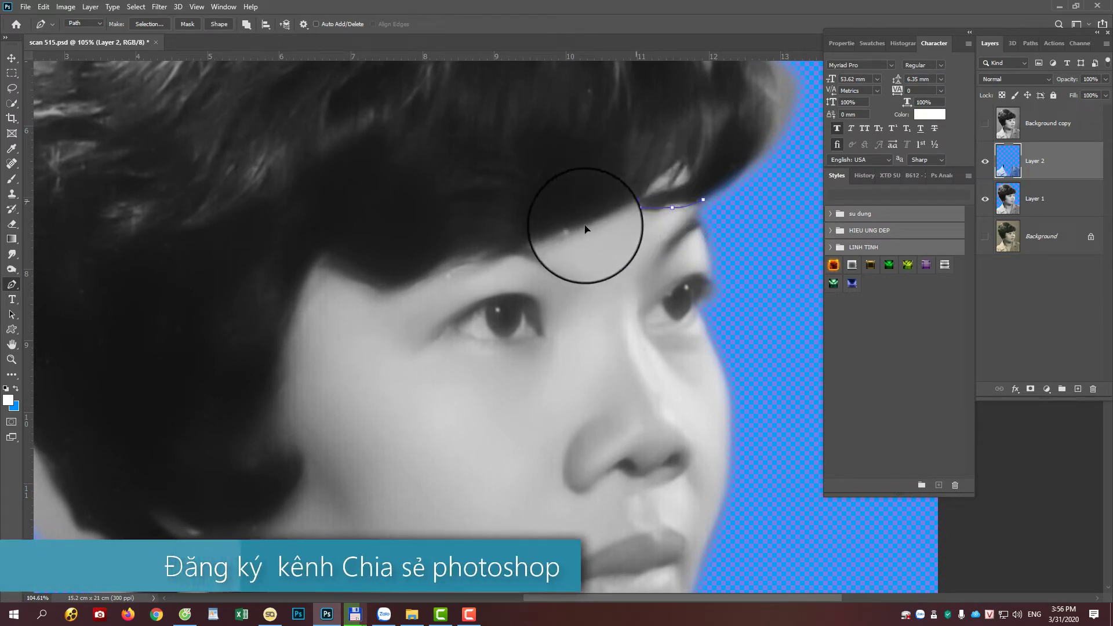
{"action": "left_click_drag", "start_coordinate": [595, 223], "coordinate": [568, 232]}
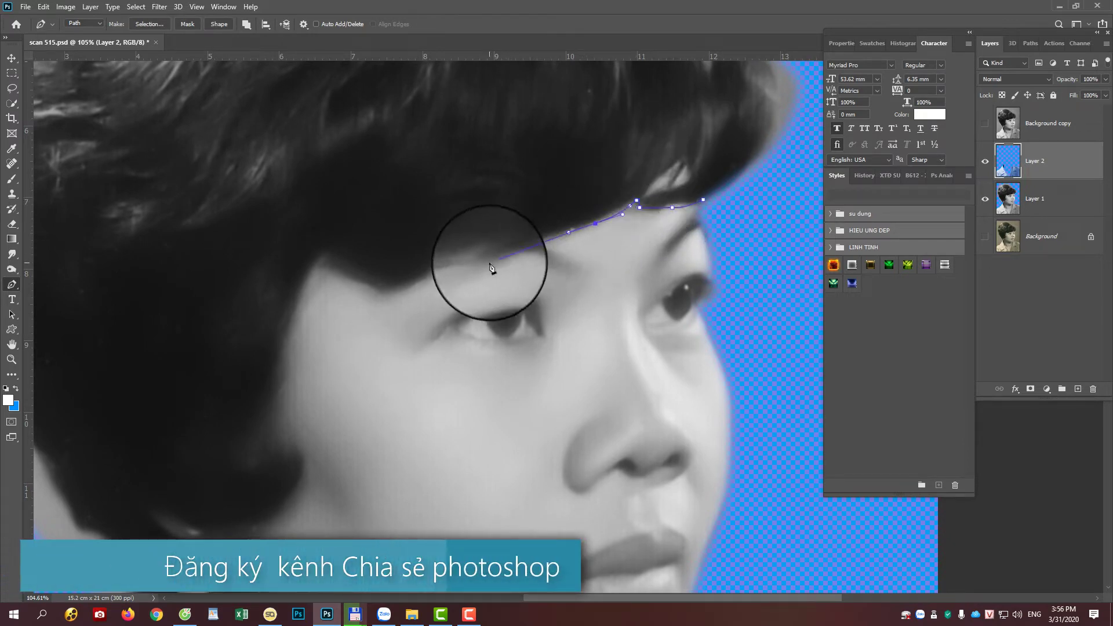
{"action": "scroll", "coordinate": [445, 286], "scroll_direction": "down", "scroll_amount": 3}
{"action": "scroll", "coordinate": [405, 261], "scroll_direction": "left", "scroll_amount": 2}
{"action": "left_click", "coordinate": [534, 177]}
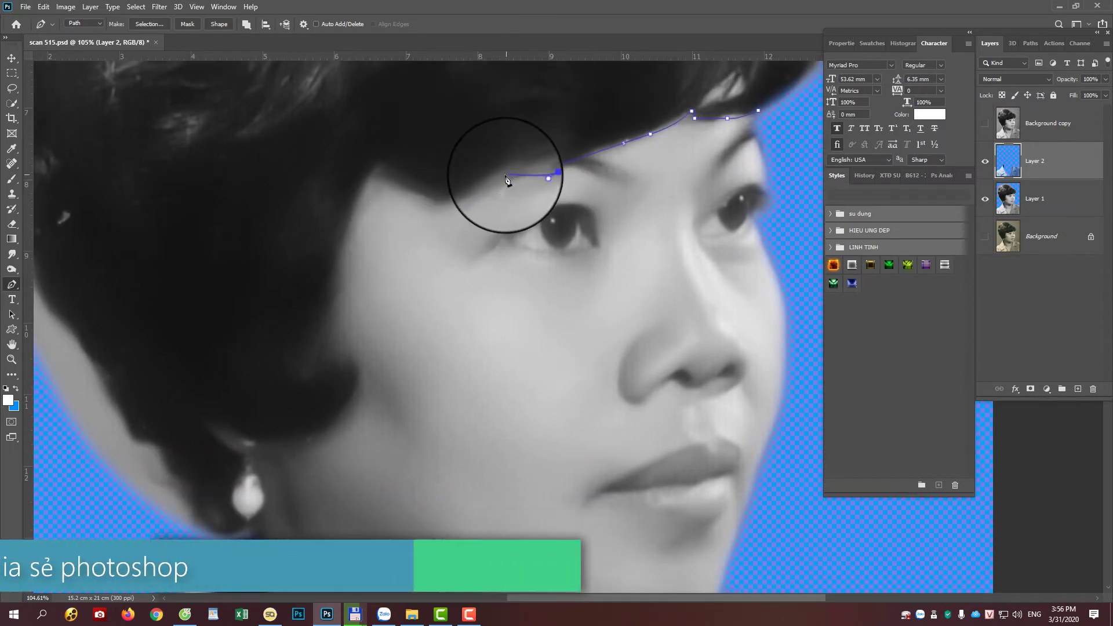
{"action": "left_click_drag", "start_coordinate": [506, 174], "coordinate": [496, 184]}
{"action": "left_click_drag", "start_coordinate": [438, 212], "coordinate": [421, 209]}
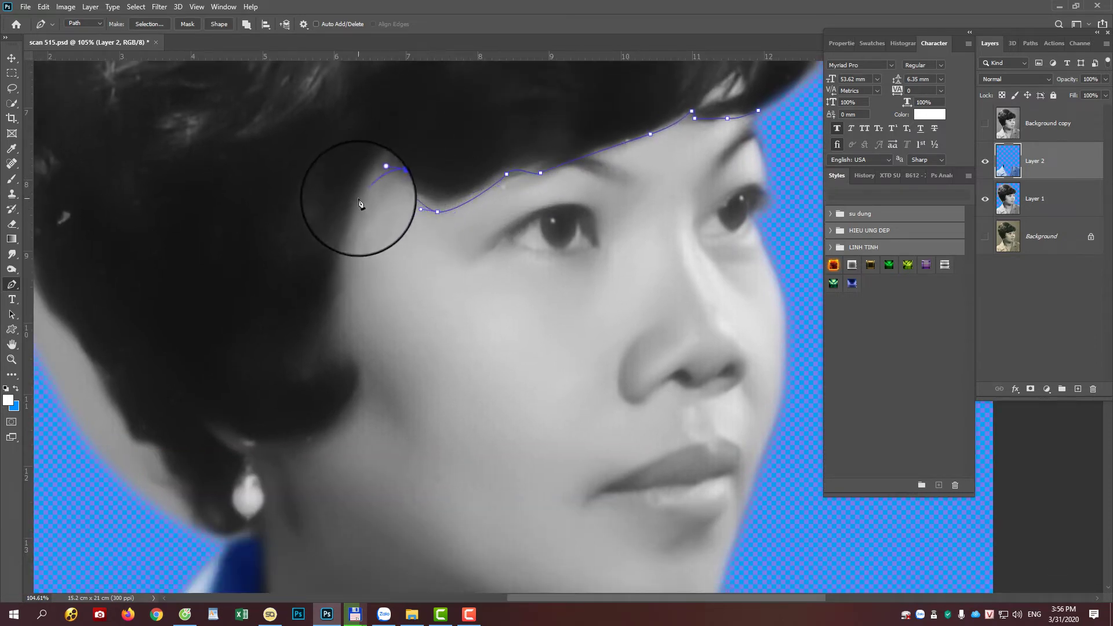
- Continue the path down the cheek, around the earlobe and earring, and down the neck to the collar
{"action": "scroll", "coordinate": [295, 336], "scroll_direction": "down", "scroll_amount": 3}
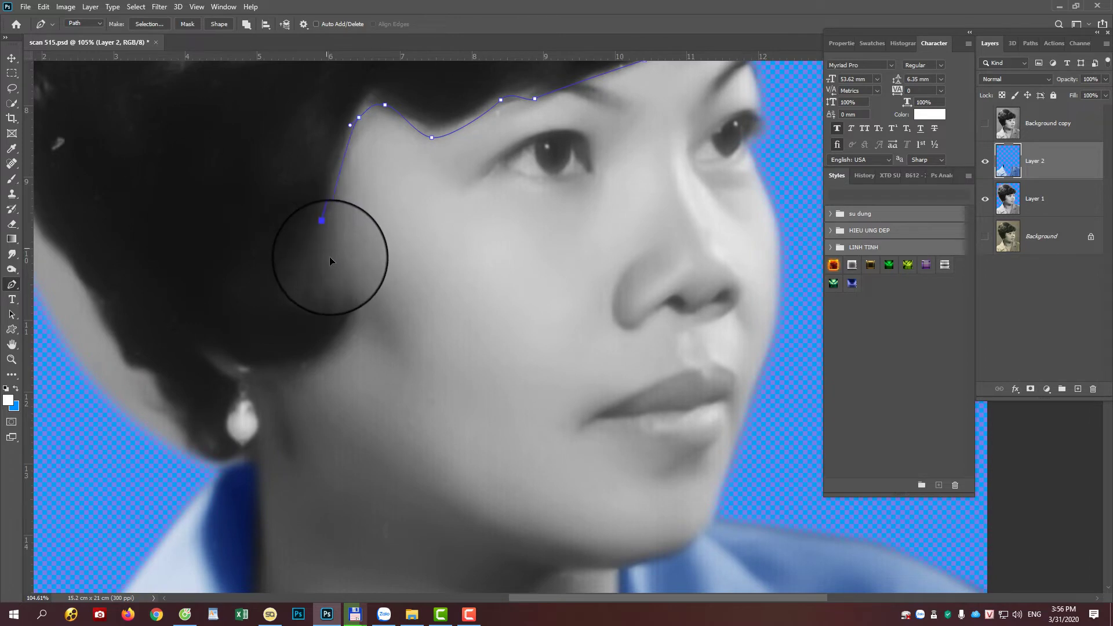
{"action": "scroll", "coordinate": [329, 261], "scroll_direction": "down", "scroll_amount": 3}
{"action": "left_click", "coordinate": [364, 246]}
{"action": "left_click_drag", "start_coordinate": [364, 265], "coordinate": [349, 280]}
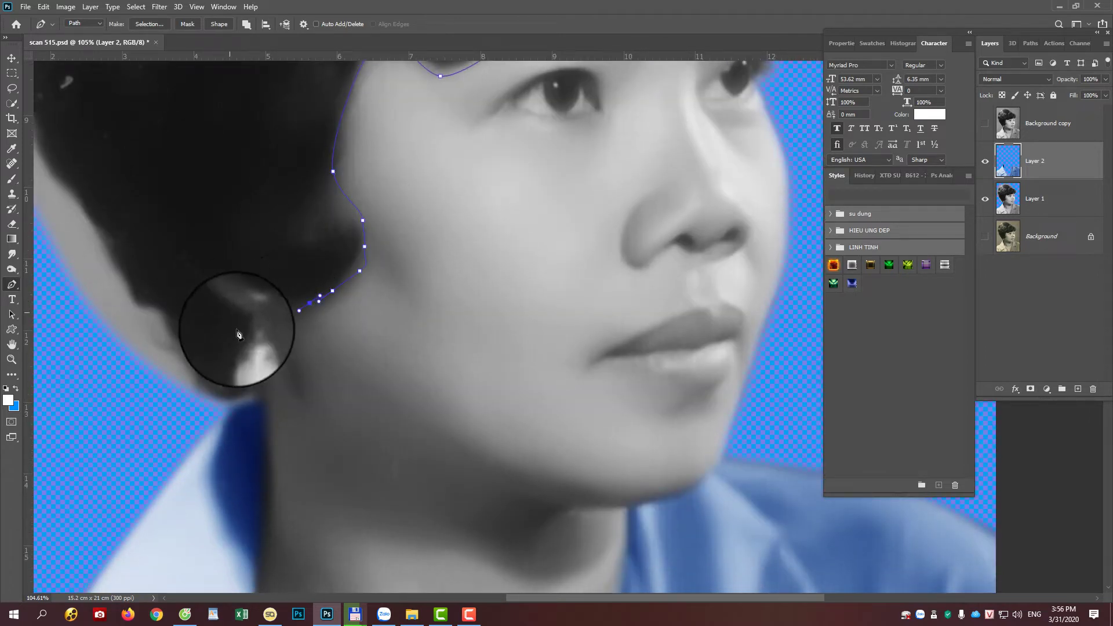
{"action": "left_click", "coordinate": [259, 310]}
{"action": "left_click", "coordinate": [226, 292]}
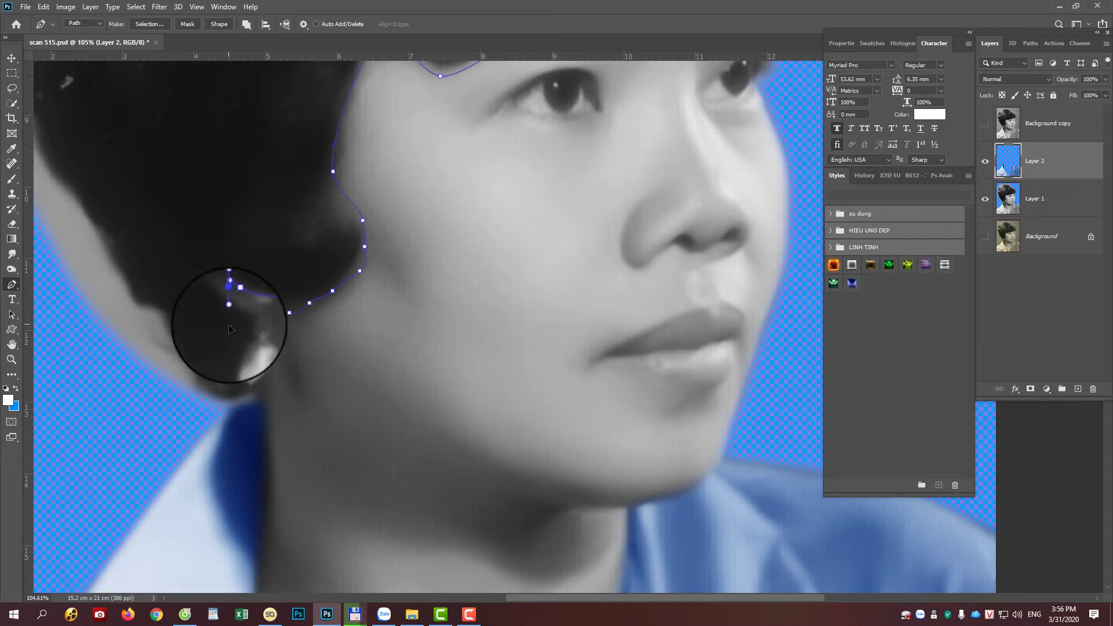
{"action": "left_click", "coordinate": [241, 354]}
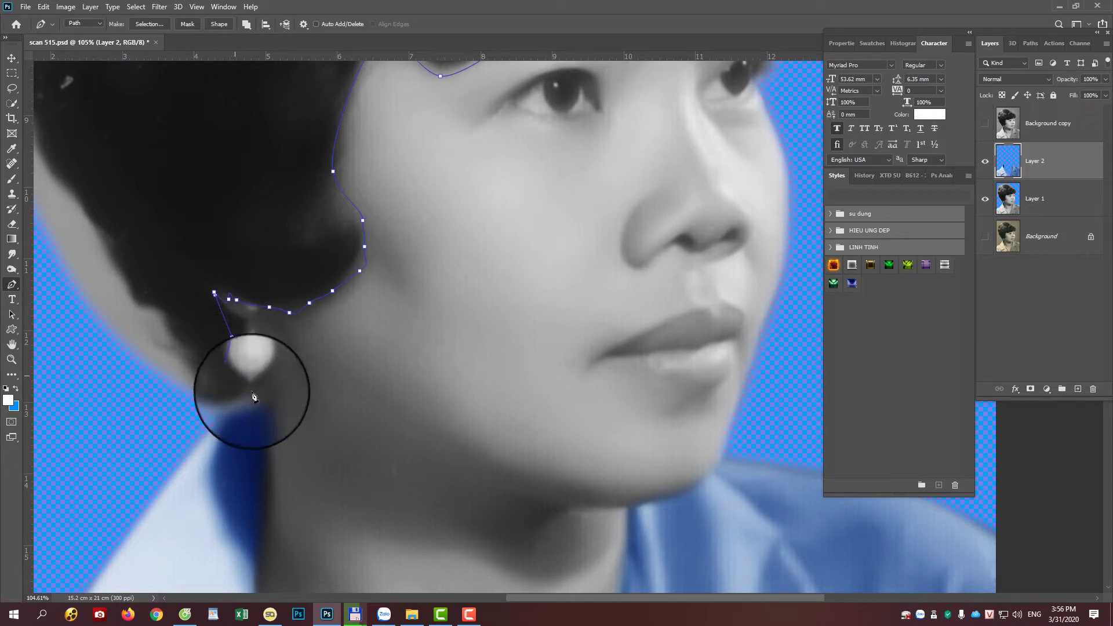
{"action": "left_click_drag", "start_coordinate": [276, 411], "coordinate": [297, 199]}
{"action": "scroll", "coordinate": [297, 199], "scroll_direction": "down", "scroll_amount": 2}
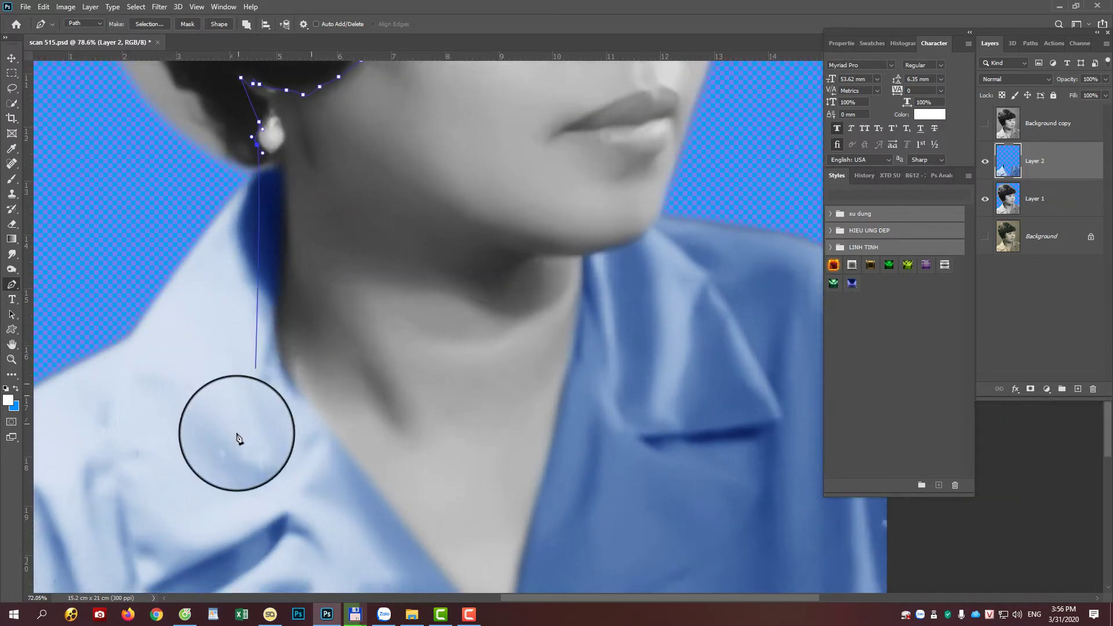
{"action": "scroll", "coordinate": [243, 406], "scroll_direction": "up", "scroll_amount": 2}
{"action": "left_click_drag", "start_coordinate": [232, 441], "coordinate": [232, 452]}
{"action": "scroll", "coordinate": [314, 523], "scroll_direction": "down", "scroll_amount": 1}
{"action": "left_click", "coordinate": [483, 537]}
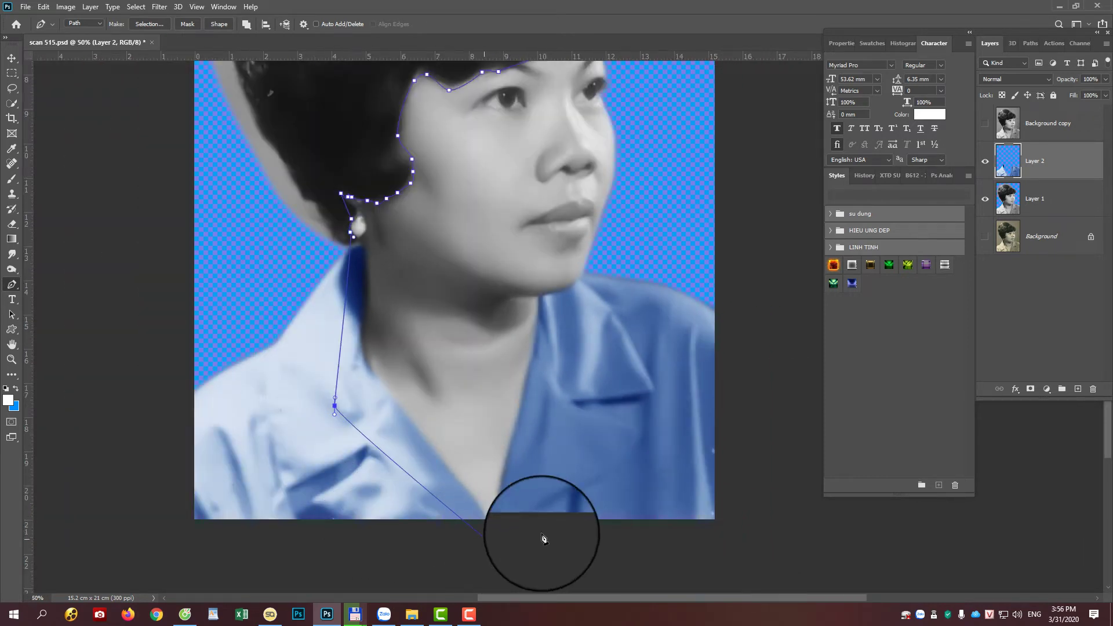
{"action": "left_click_drag", "start_coordinate": [554, 532], "coordinate": [583, 512]}
{"action": "left_click_drag", "start_coordinate": [645, 86], "coordinate": [579, 256]}
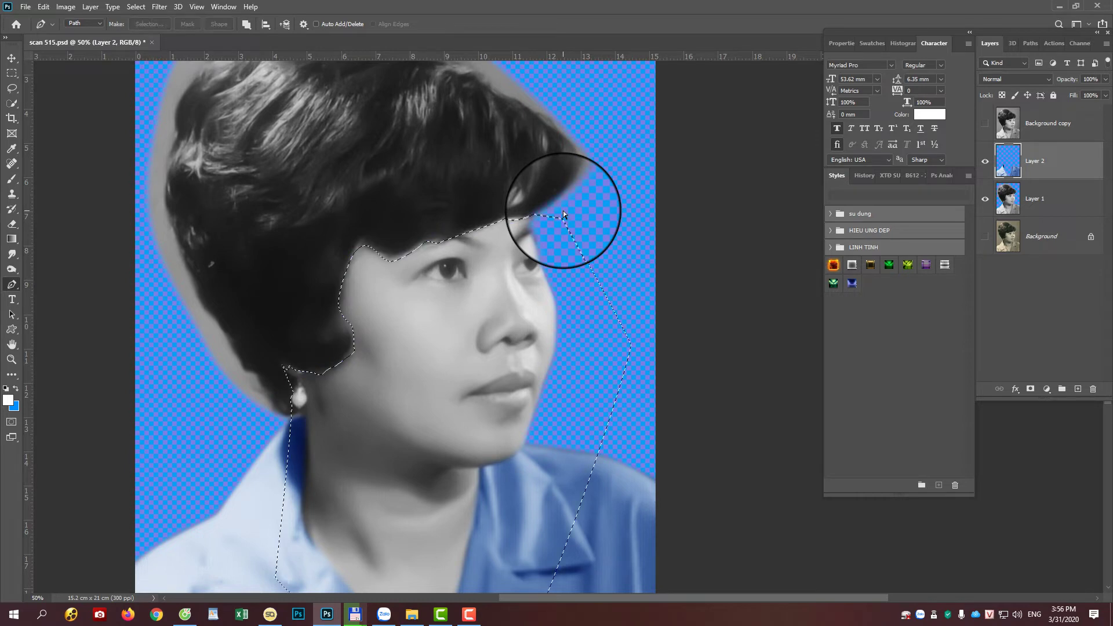
- Apply a feather to the face-and-neck selection
{"action": "key", "text": "shift+F6"}
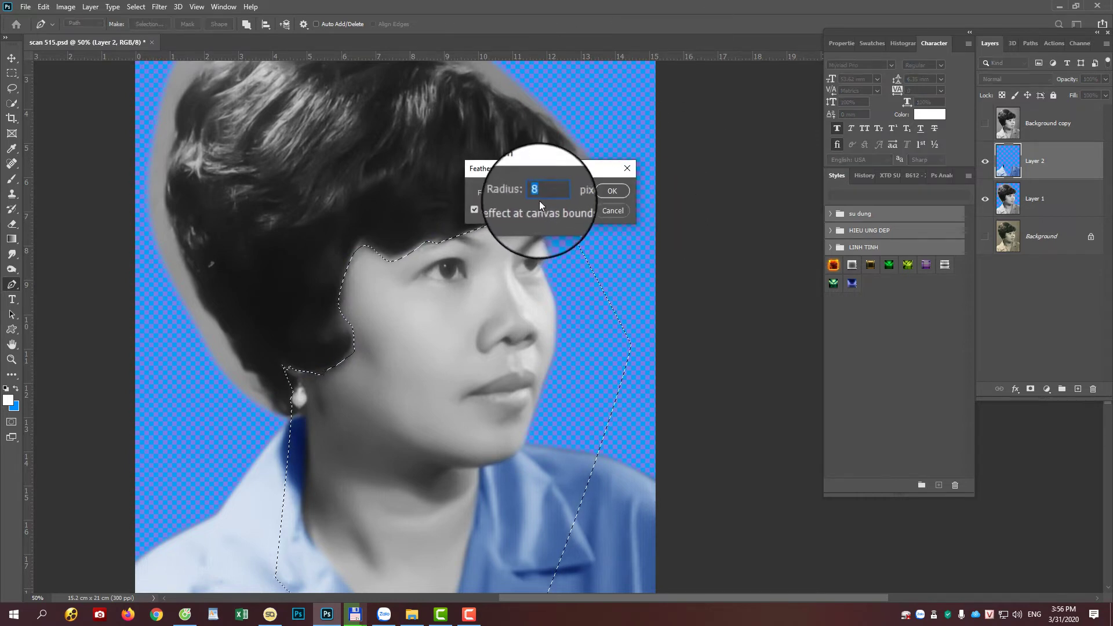
{"action": "key", "text": "BackSpace"}
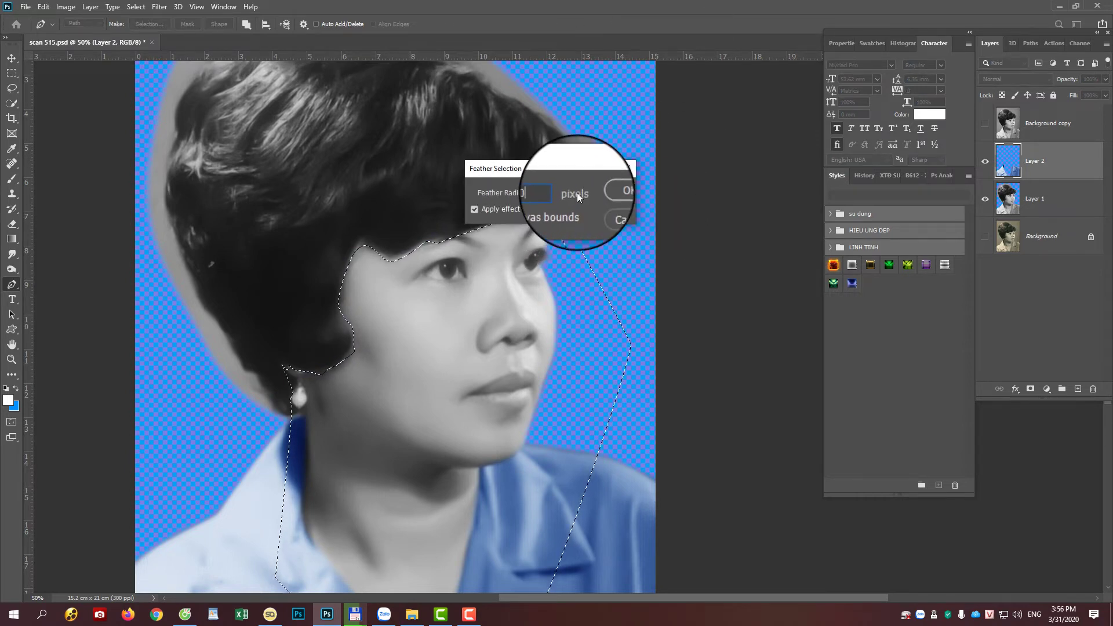
{"action": "type", "text": "10"}
{"action": "left_click", "coordinate": [606, 193]}
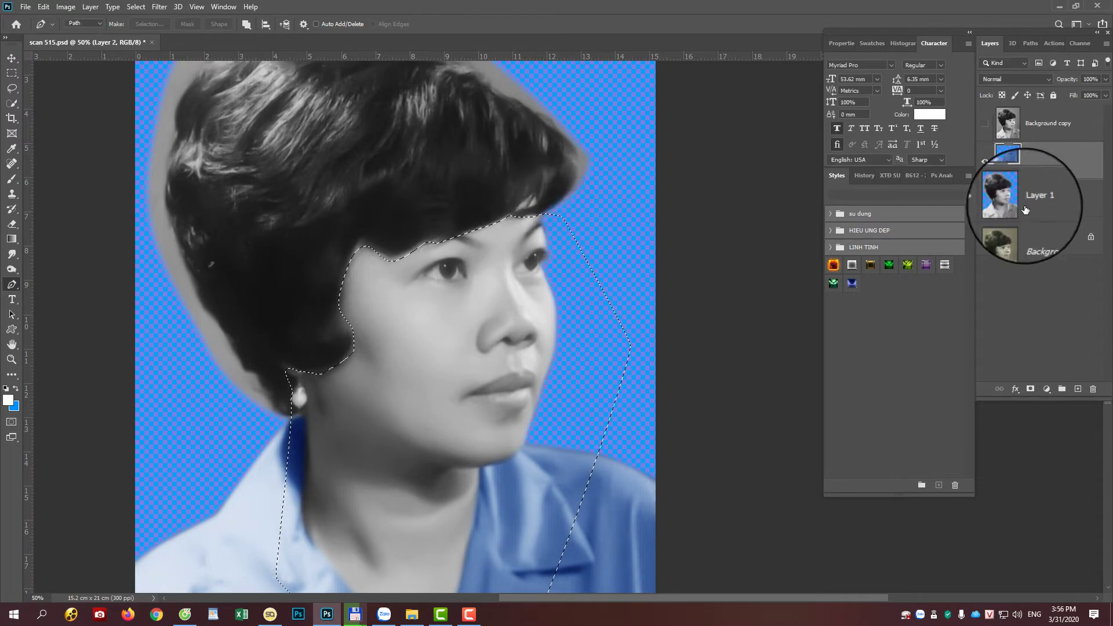
- Copy the selected face from Layer 1 onto a new Layer 3
{"action": "left_click", "coordinate": [1023, 204]}
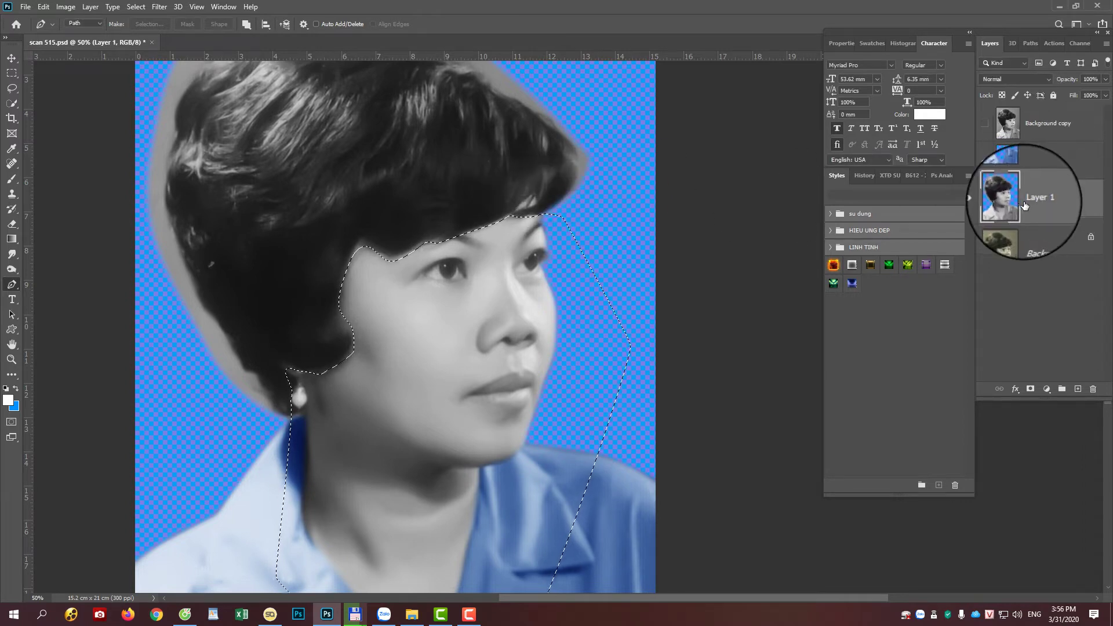
{"action": "key", "text": "ctrl+j"}
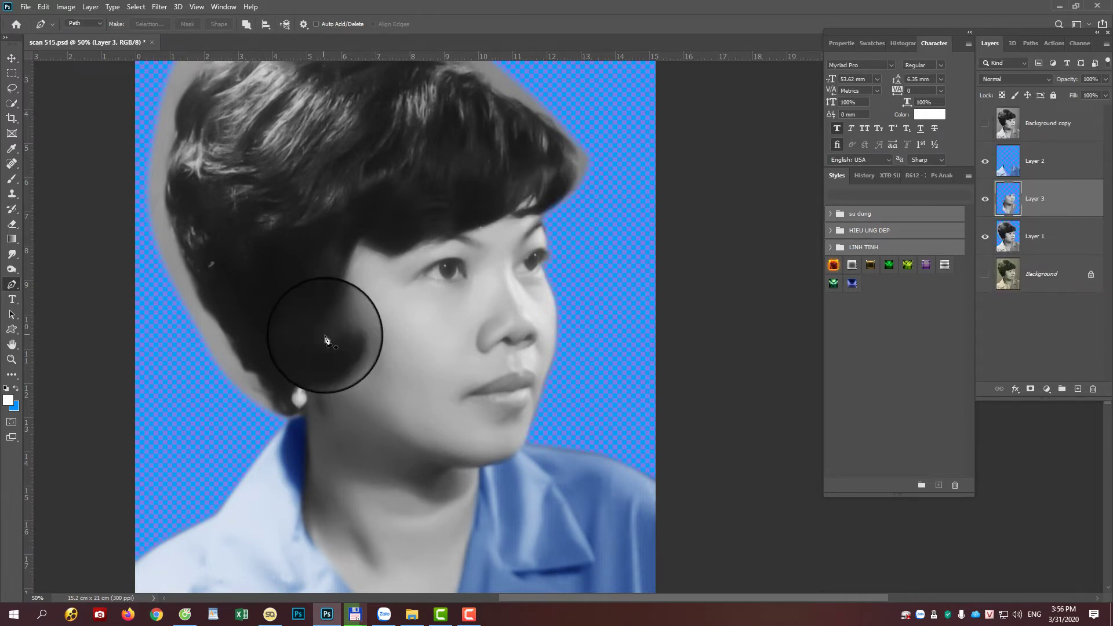
{"action": "scroll", "coordinate": [325, 337], "scroll_direction": "up", "scroll_amount": 1}
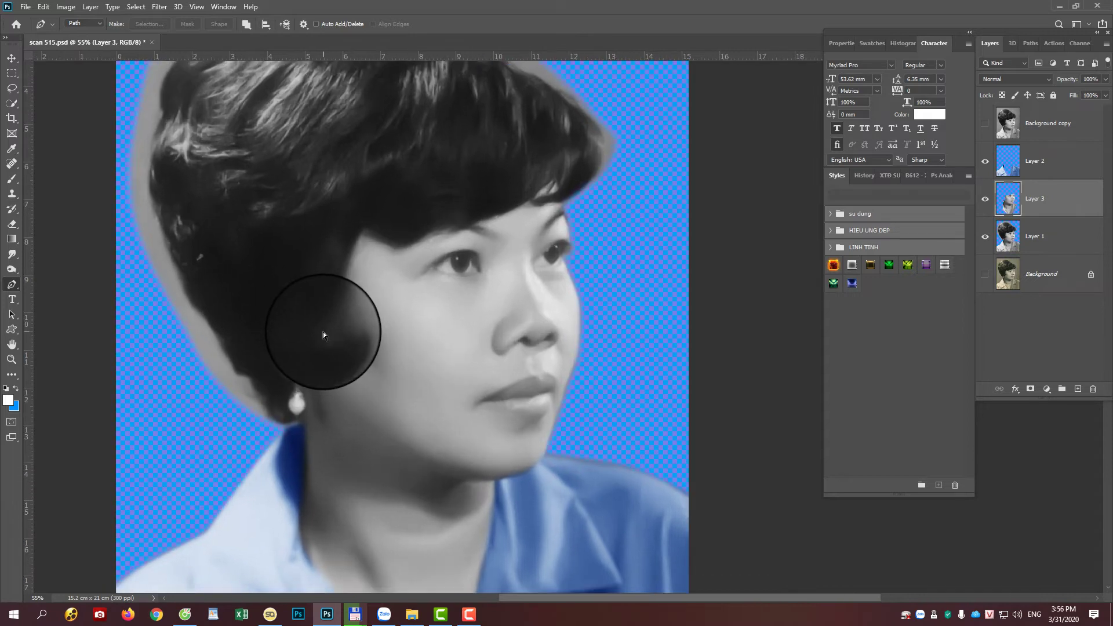
{"action": "left_click", "coordinate": [64, 7]}
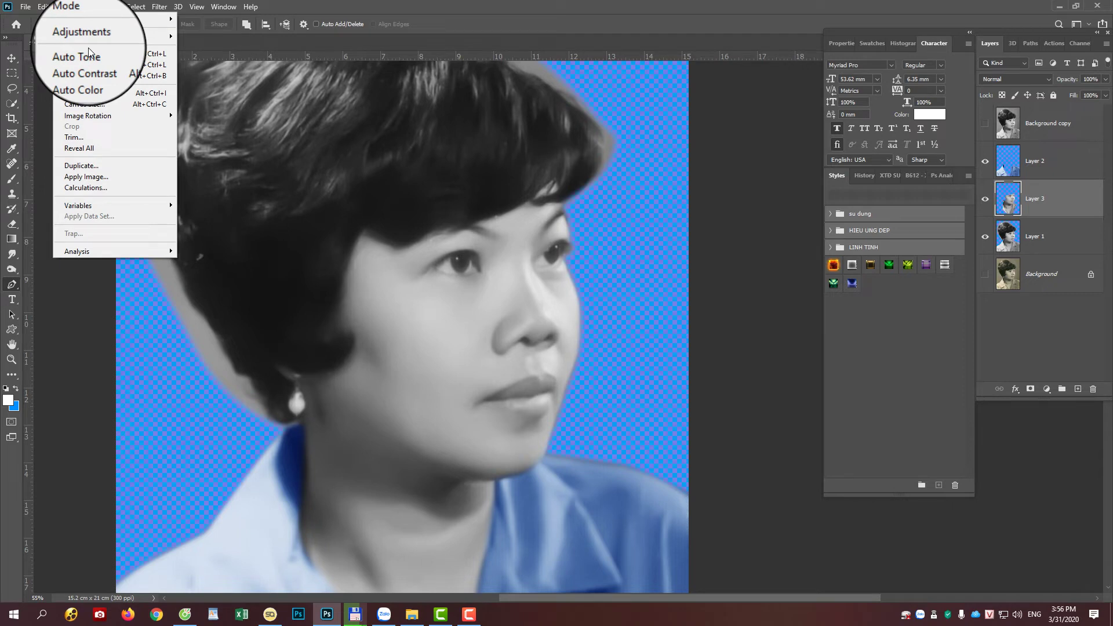
{"action": "mouse_move", "coordinate": [83, 37]}
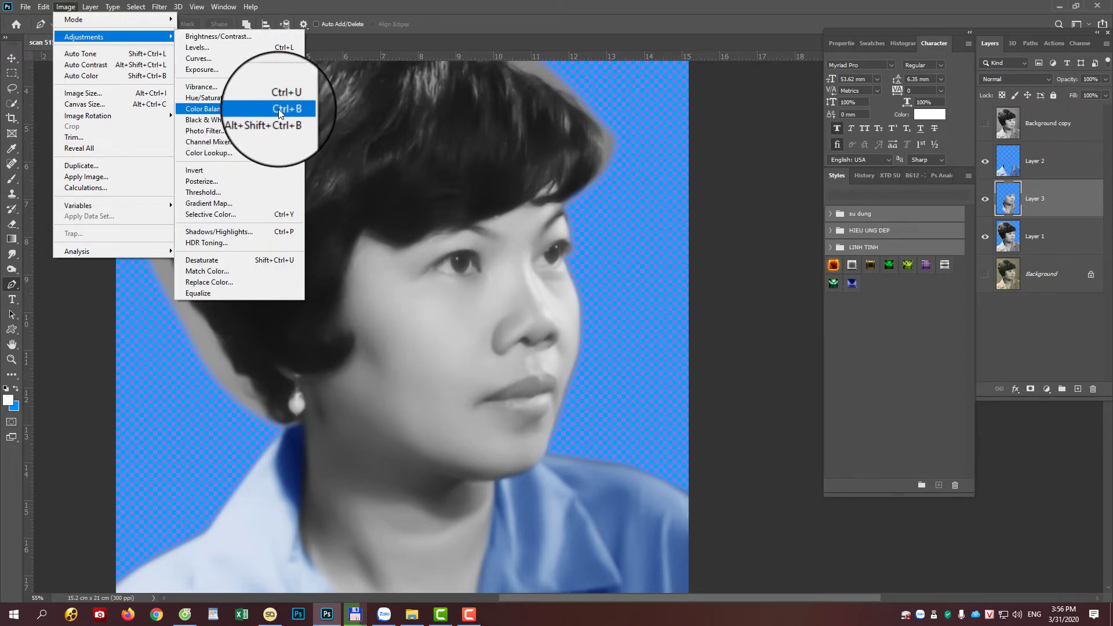
- Tint the face with Color Balance: Cyan-Red +100, Magenta-Green -8, Yellow-Blue about -59
{"action": "left_click", "coordinate": [280, 110]}
{"action": "left_click_drag", "start_coordinate": [781, 106], "coordinate": [769, 105]}
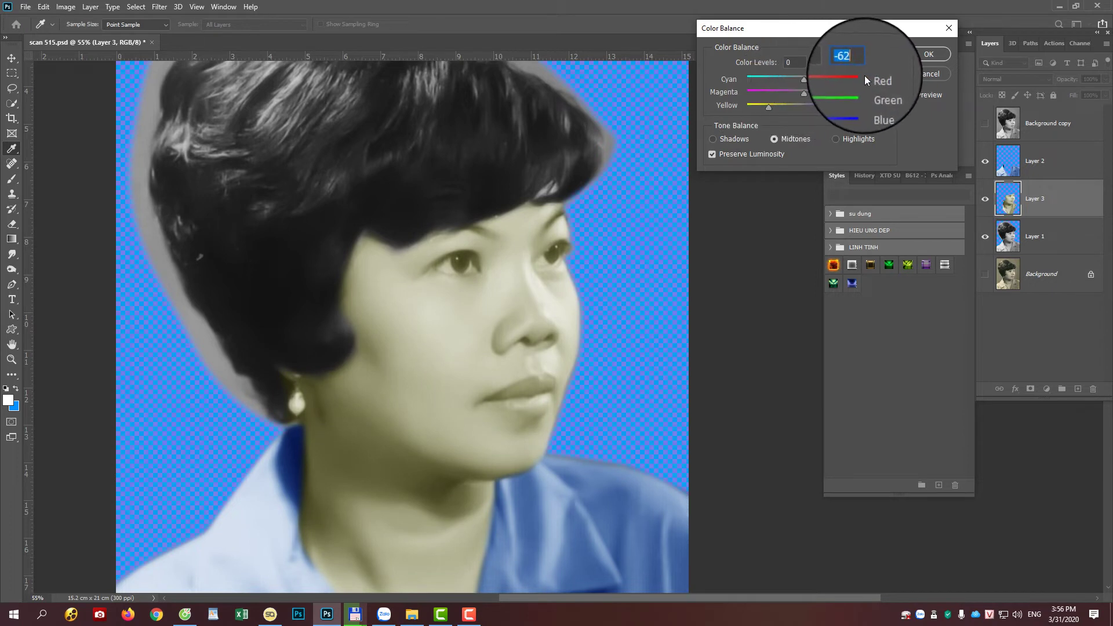
{"action": "left_click_drag", "start_coordinate": [844, 78], "coordinate": [859, 79]}
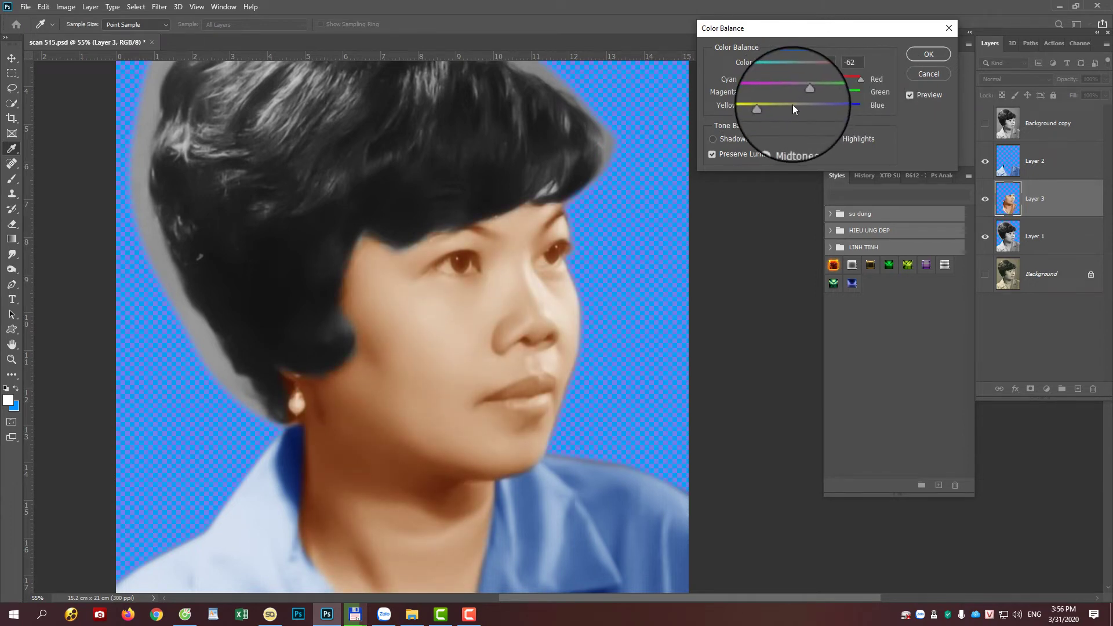
{"action": "left_click_drag", "start_coordinate": [762, 106], "coordinate": [771, 109]}
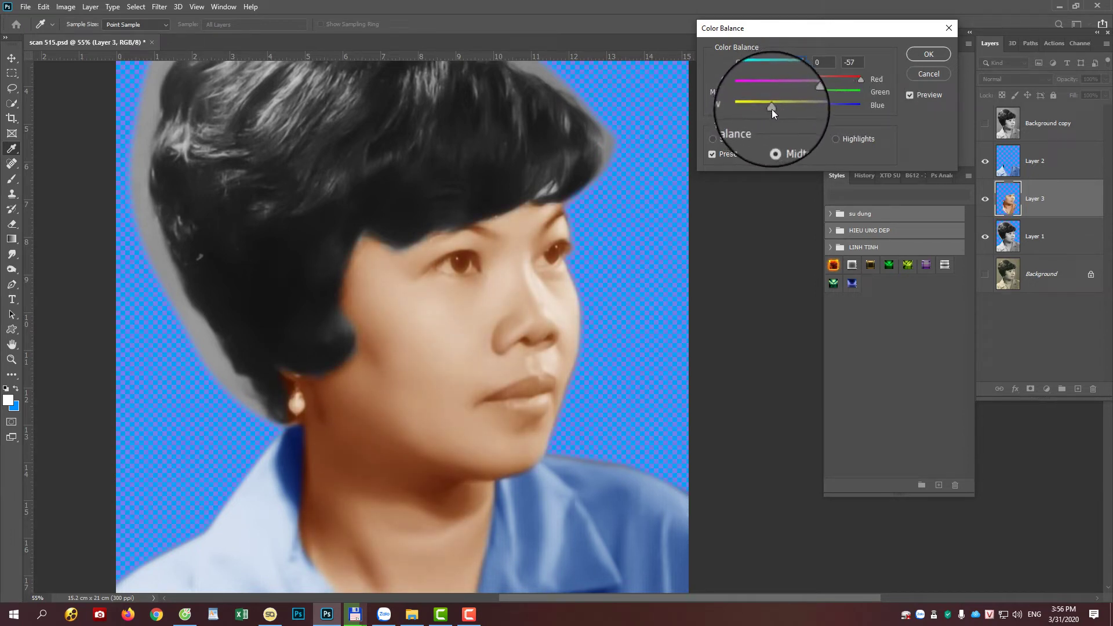
{"action": "left_click", "coordinate": [858, 80]}
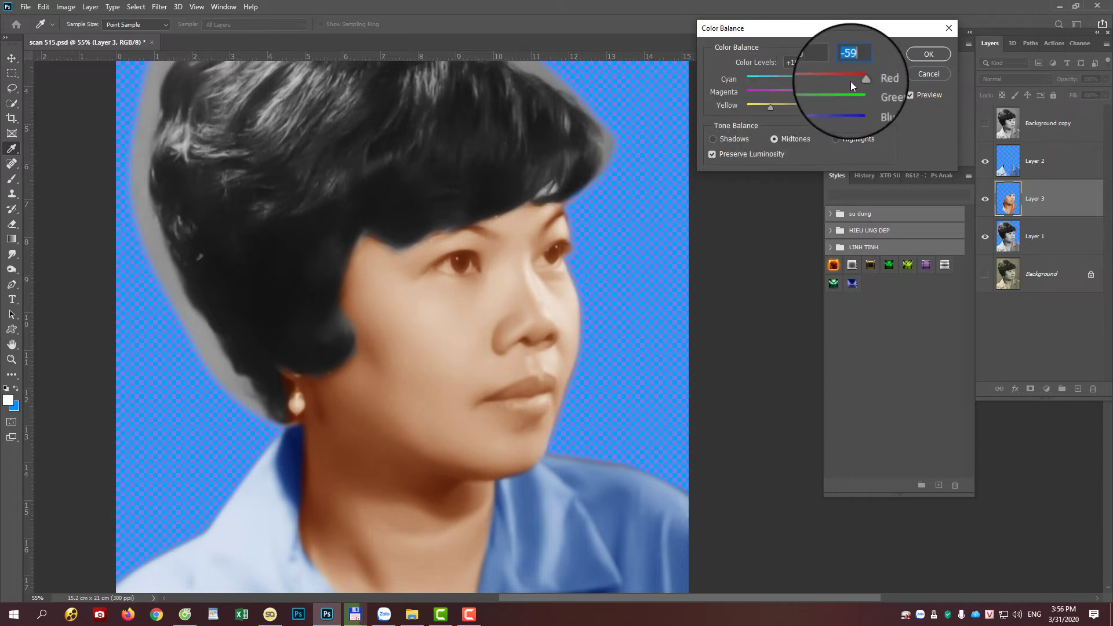
{"action": "left_click", "coordinate": [797, 92]}
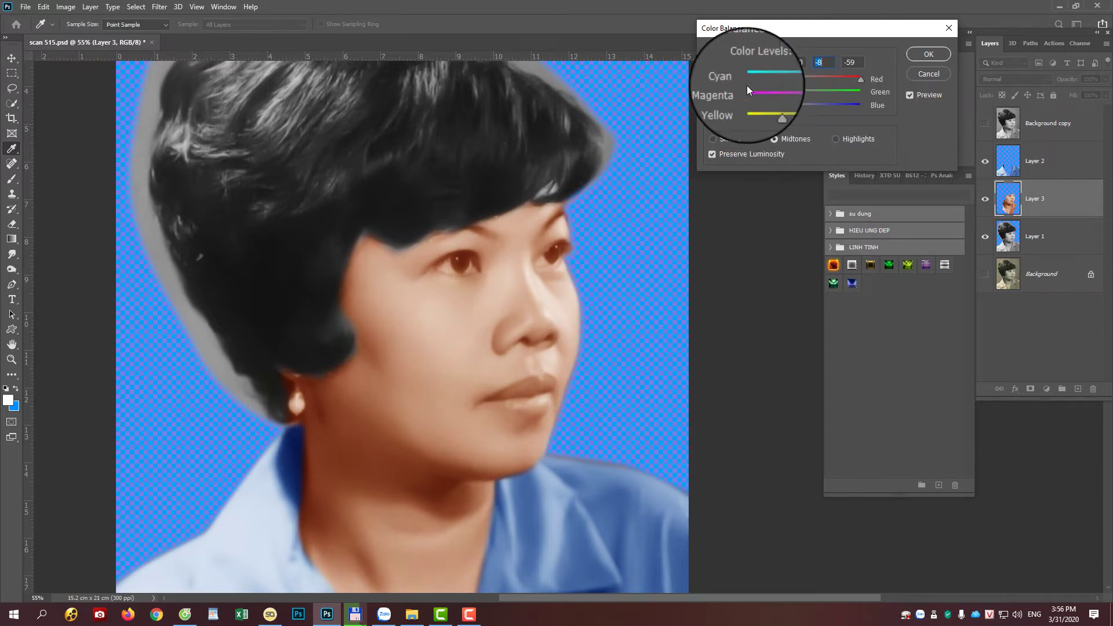
{"action": "key", "text": "Return"}
- Brighten the face with Levels: midtone gamma about 1.2 and white input 248
{"action": "key", "text": "p"}
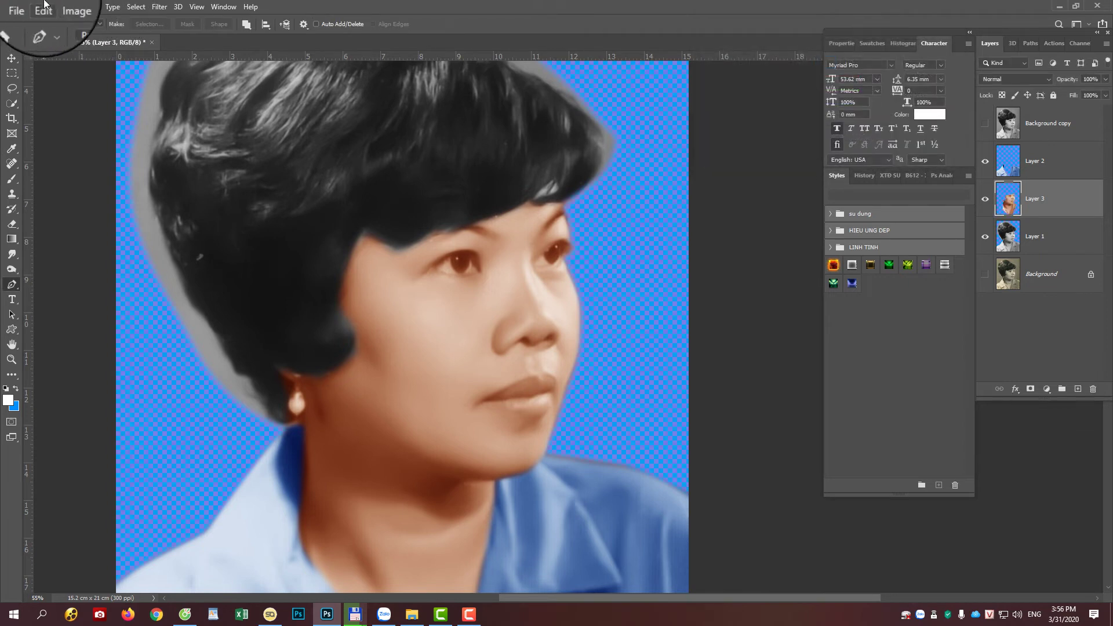
{"action": "left_click", "coordinate": [65, 6]}
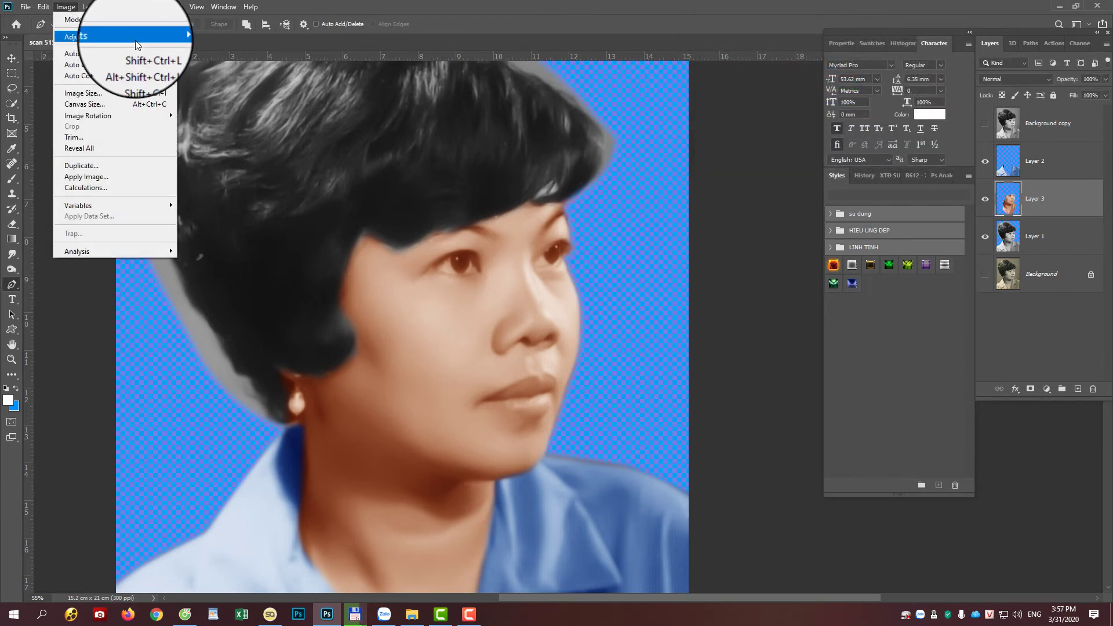
{"action": "mouse_move", "coordinate": [87, 36]}
{"action": "left_click", "coordinate": [244, 49]}
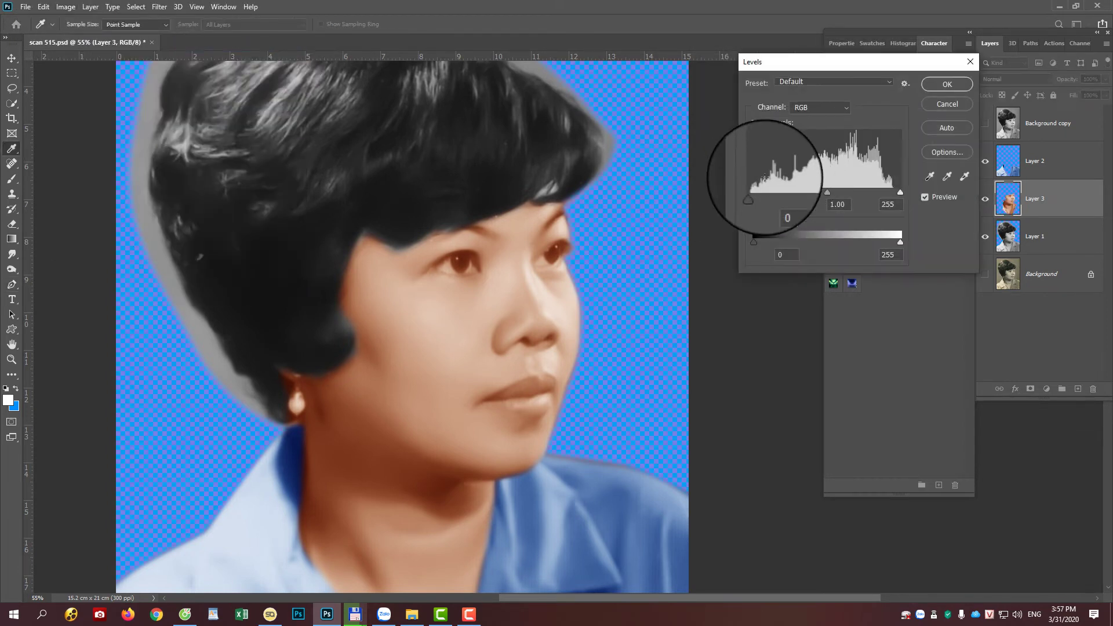
{"action": "left_click_drag", "start_coordinate": [831, 190], "coordinate": [834, 190]}
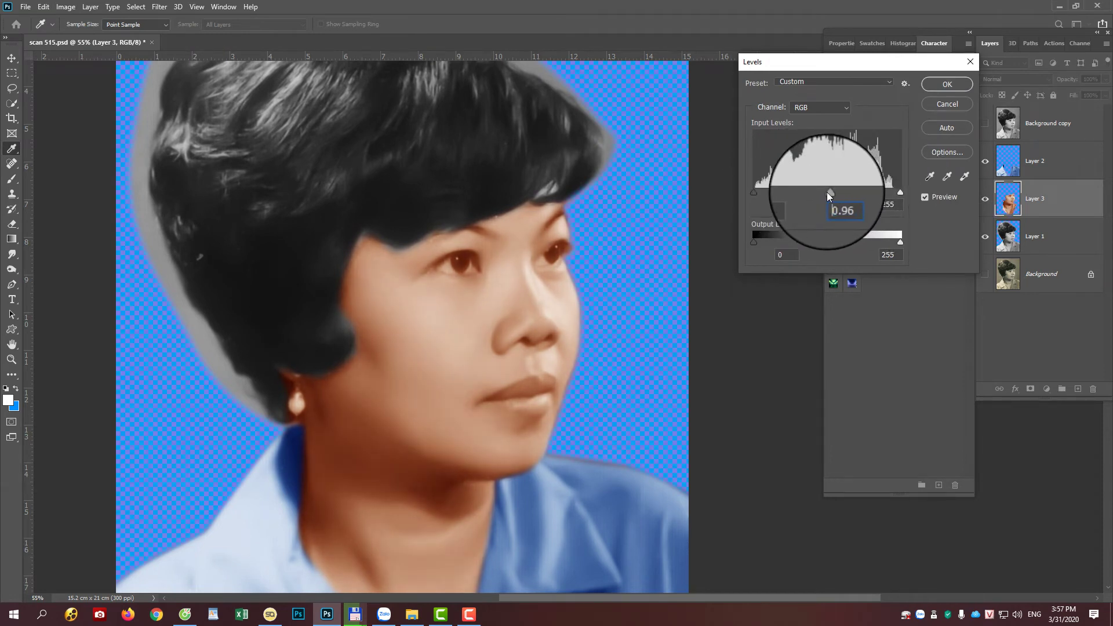
{"action": "left_click_drag", "start_coordinate": [828, 193], "coordinate": [816, 191]}
{"action": "left_click_drag", "start_coordinate": [900, 192], "coordinate": [897, 192]}
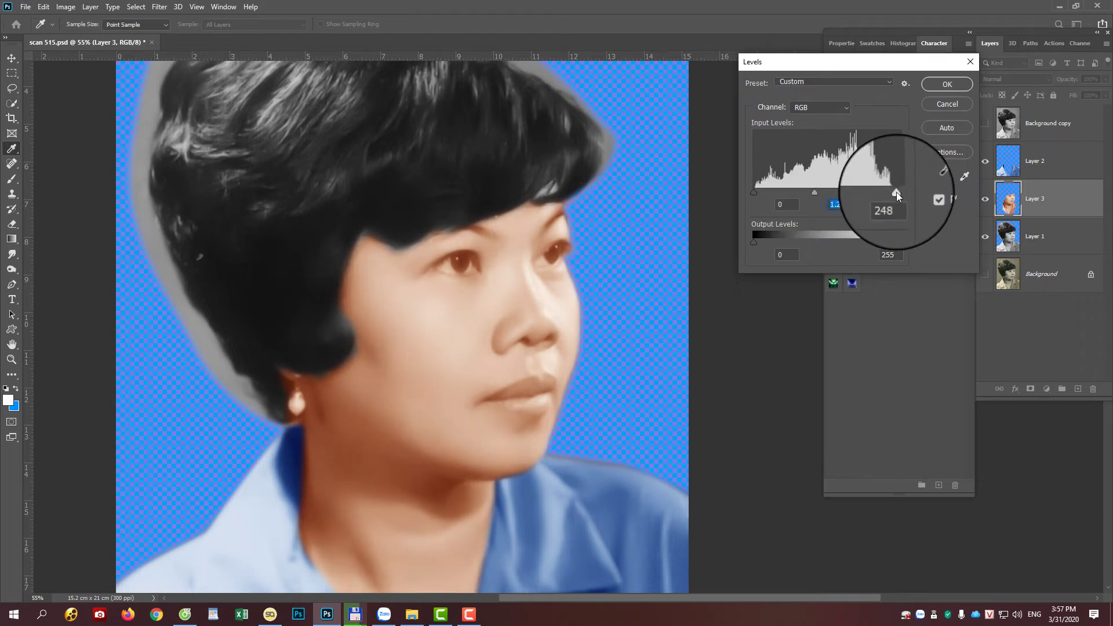
{"action": "key", "text": "Return"}
- Set up the standard Eraser at 31% opacity with a 40 px brush
{"action": "key", "text": "p"}
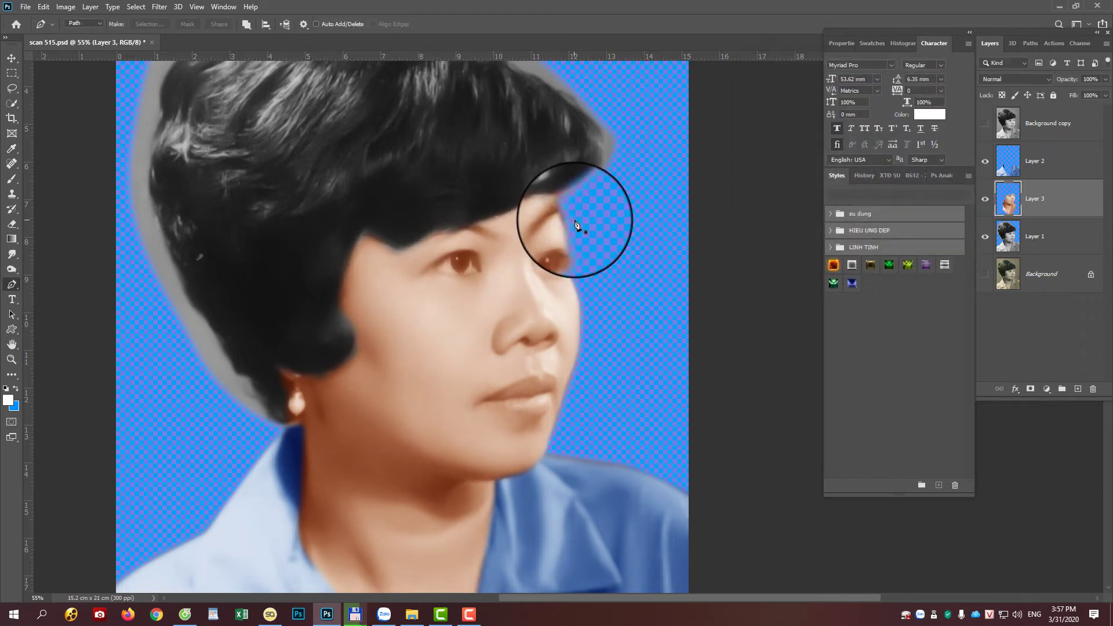
{"action": "scroll", "coordinate": [510, 240], "scroll_direction": "up", "scroll_amount": 5}
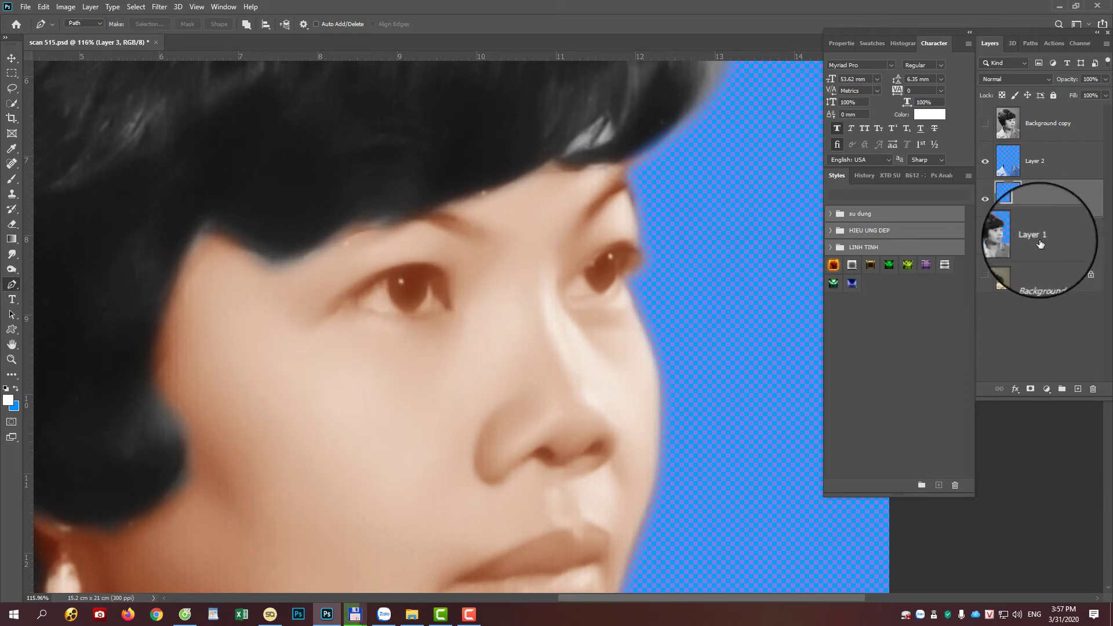
{"action": "scroll", "coordinate": [406, 330], "scroll_direction": "up", "scroll_amount": 2}
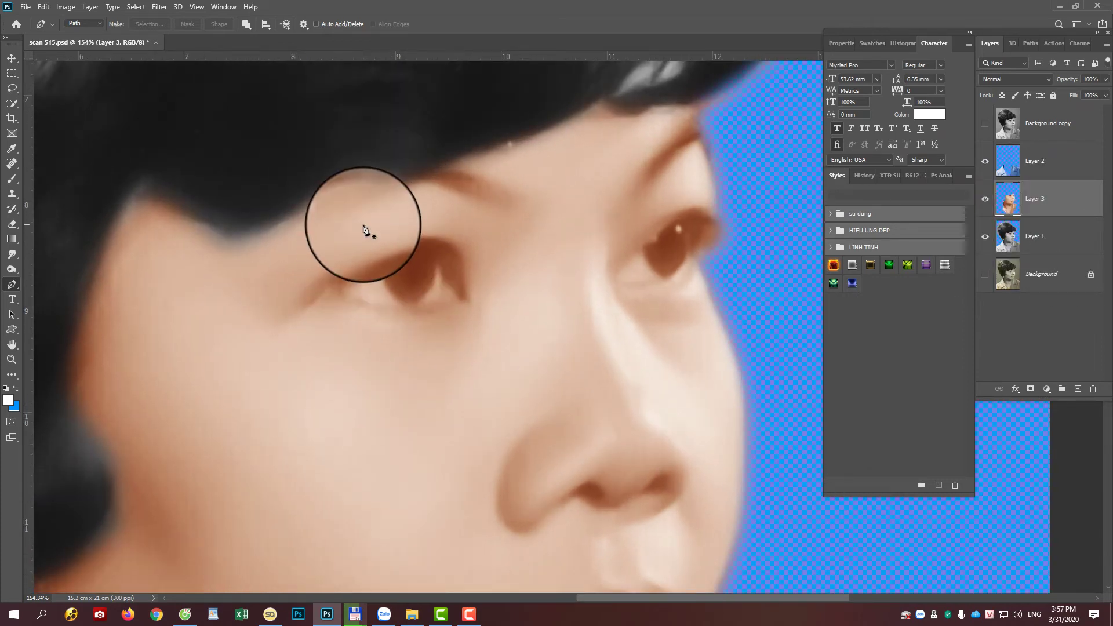
{"action": "scroll", "coordinate": [397, 260], "scroll_direction": "down", "scroll_amount": 1}
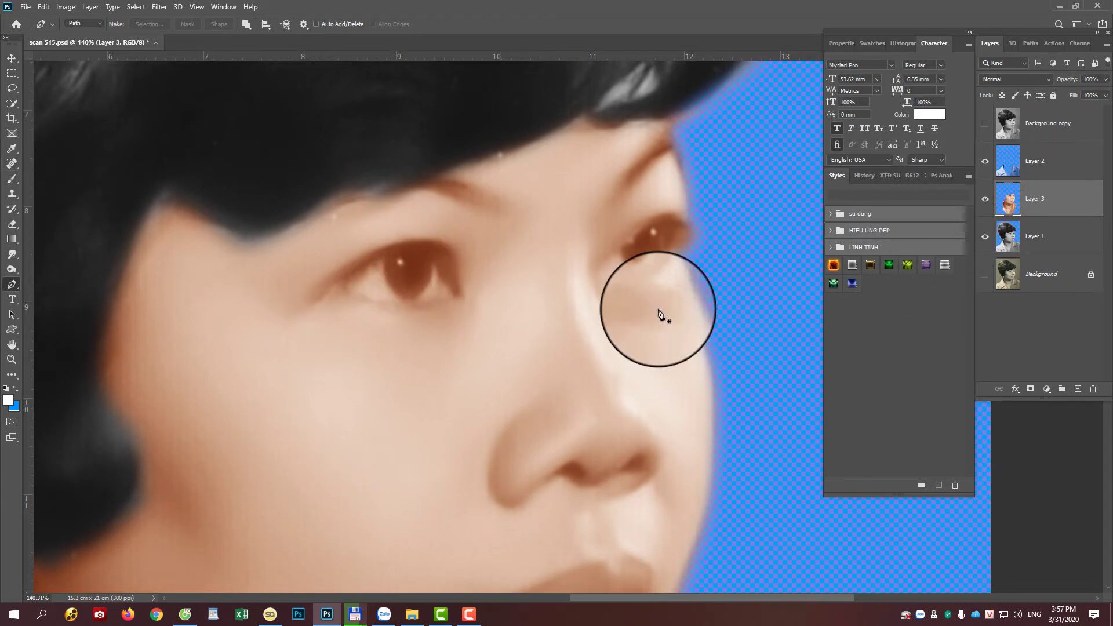
{"action": "key", "text": "e"}
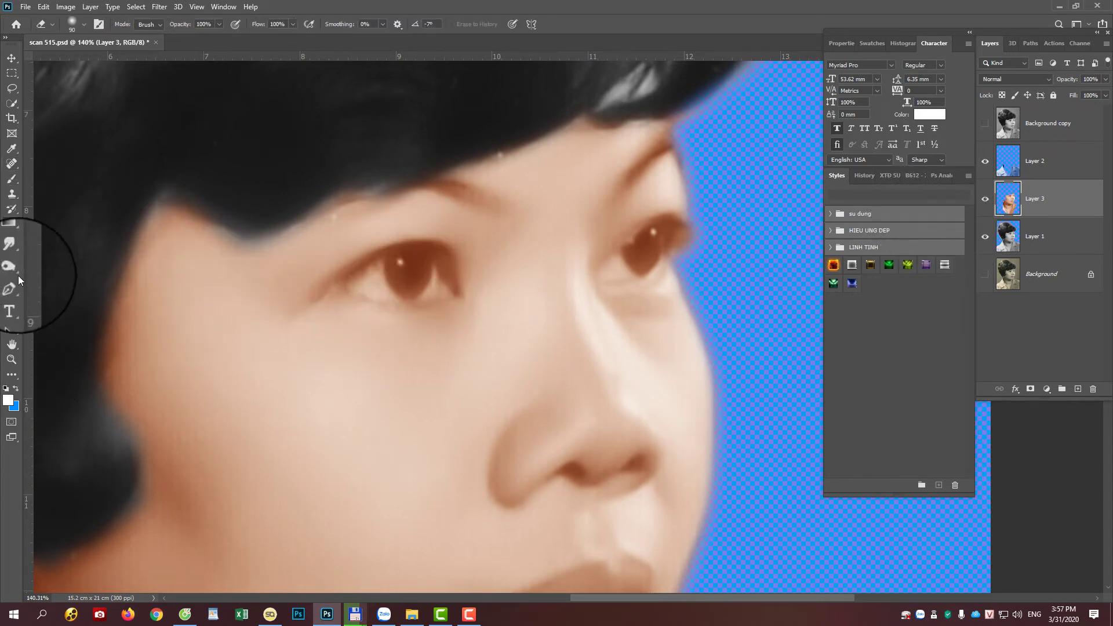
{"action": "right_click", "coordinate": [9, 232]}
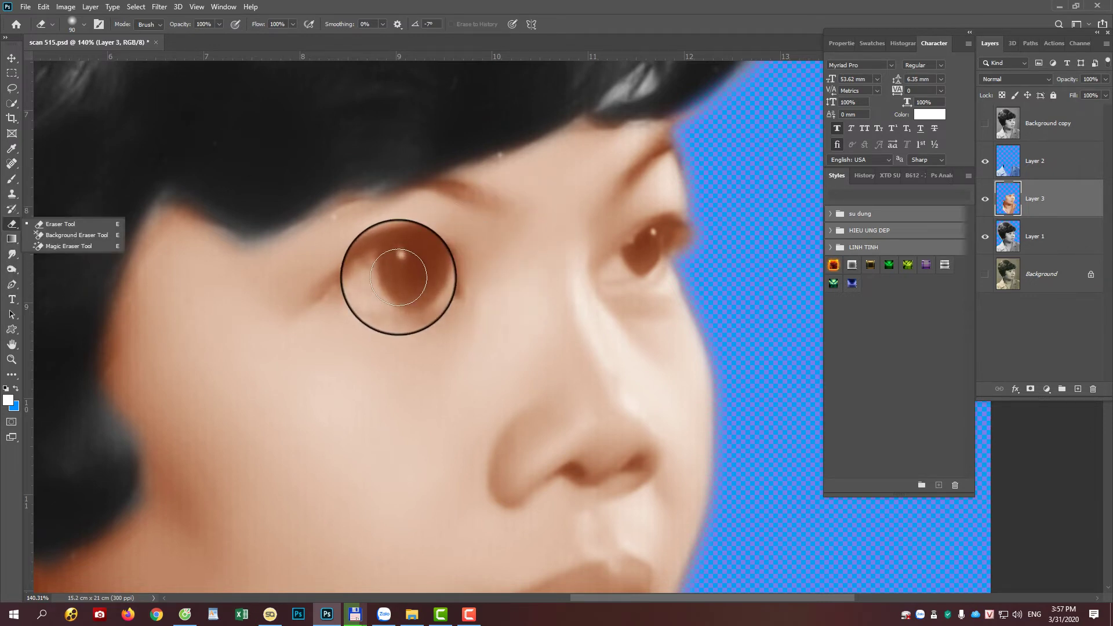
{"action": "left_click", "coordinate": [387, 265]}
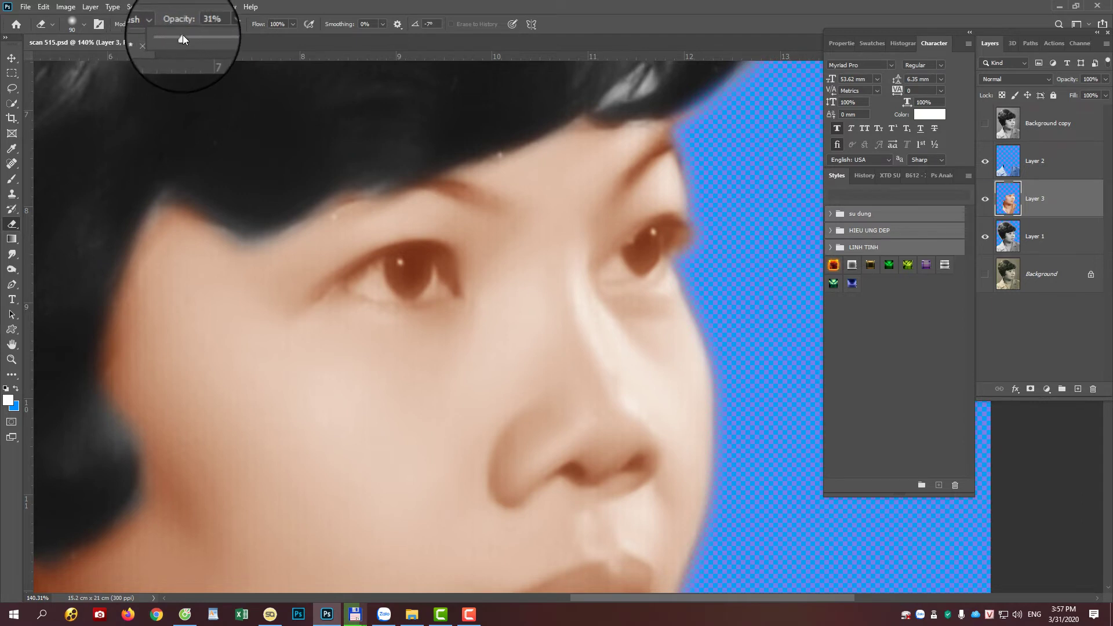
{"action": "left_click", "coordinate": [412, 278]}
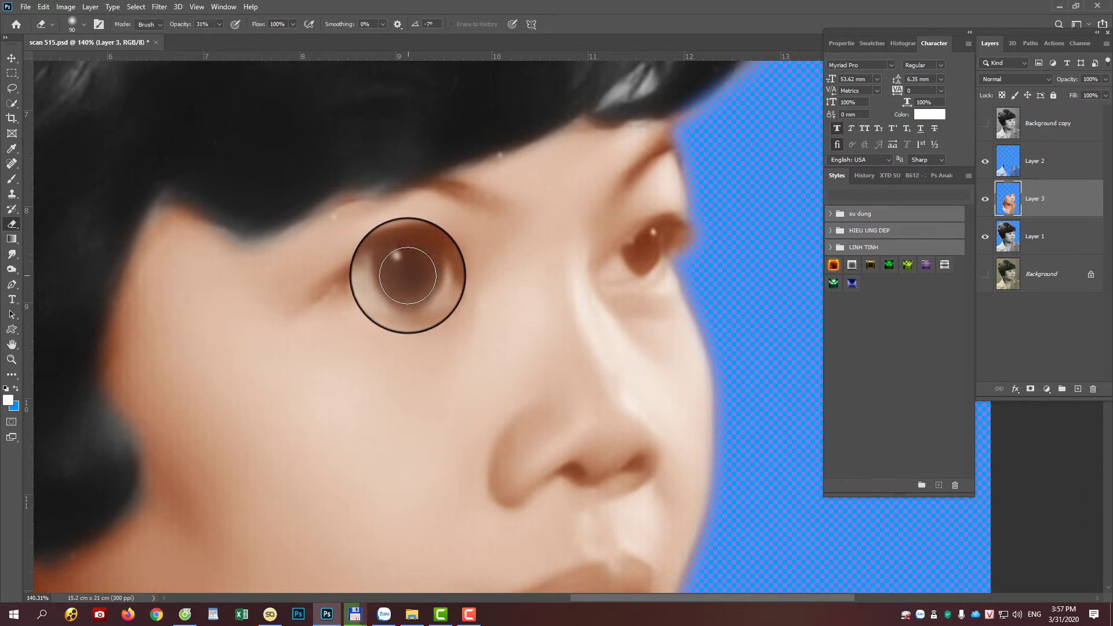
{"action": "key", "text": "bracketleft"}
{"action": "key", "text": "bracketleft"}
{"action": "key", "text": "bracketleft"}
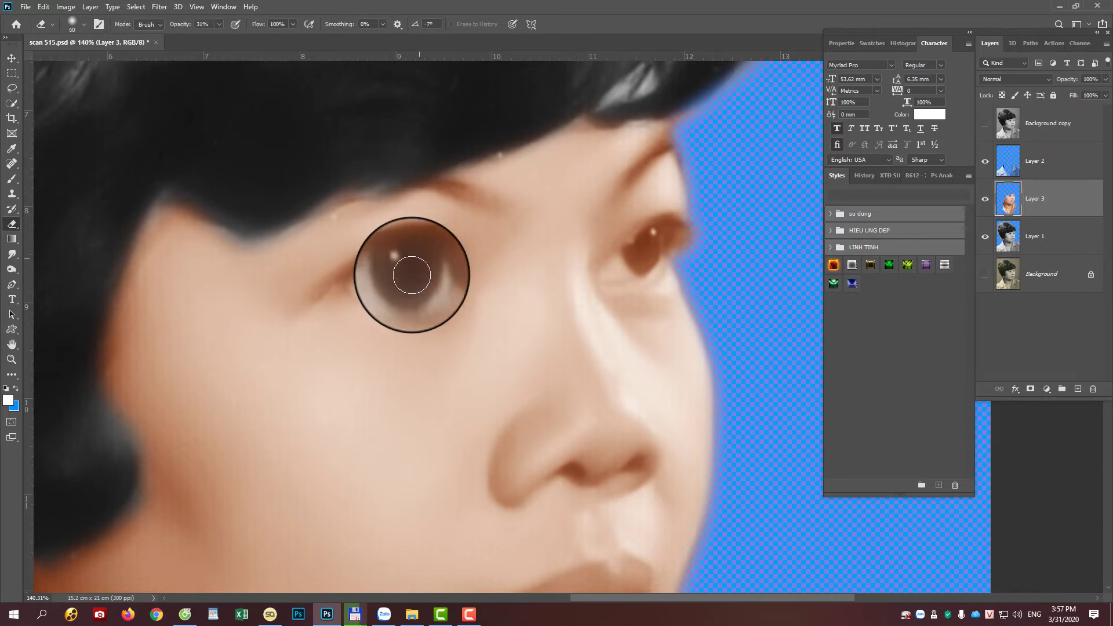
{"action": "key", "text": "bracketleft"}
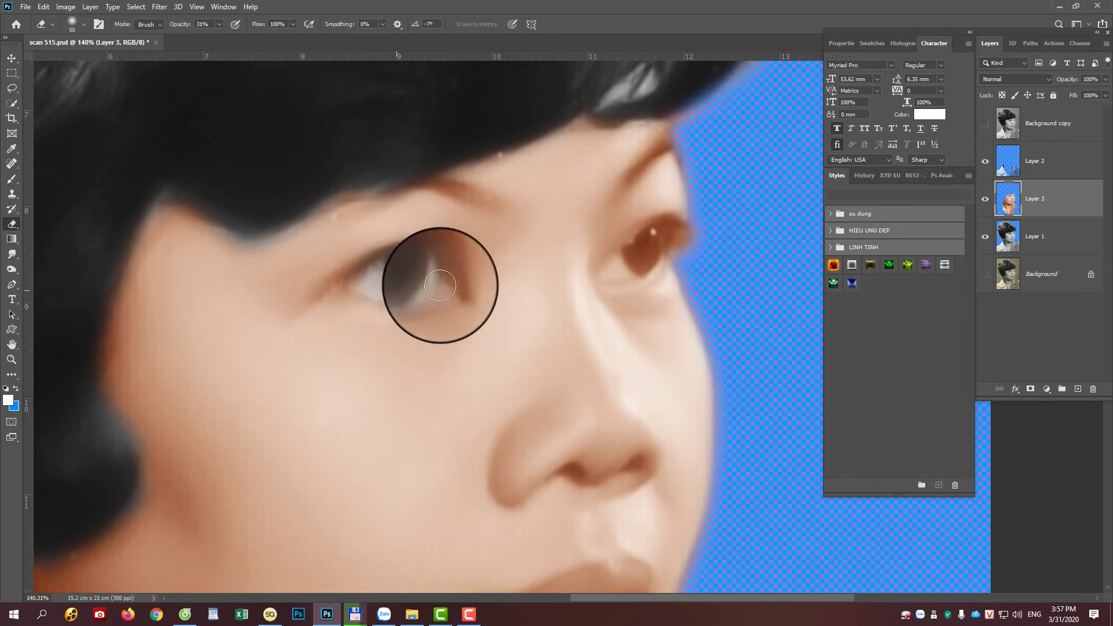
{"action": "key", "text": "bracketleft"}
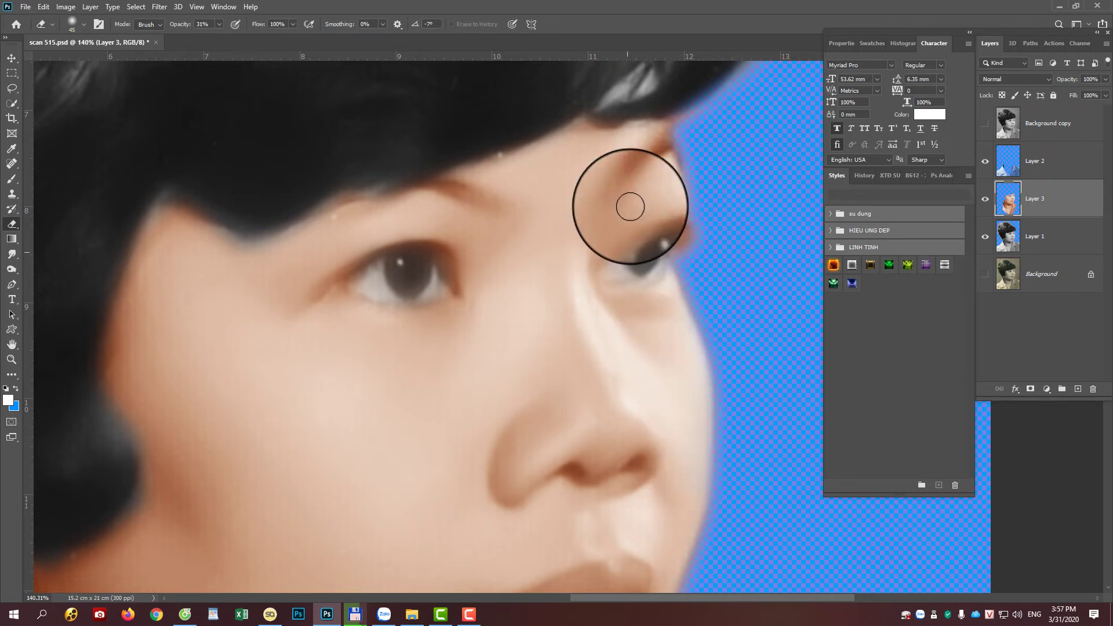
{"action": "key", "text": "bracketleft"}
- Erase the orange skin tint from both eyebrows
{"action": "left_click_drag", "start_coordinate": [640, 163], "coordinate": [663, 137]}
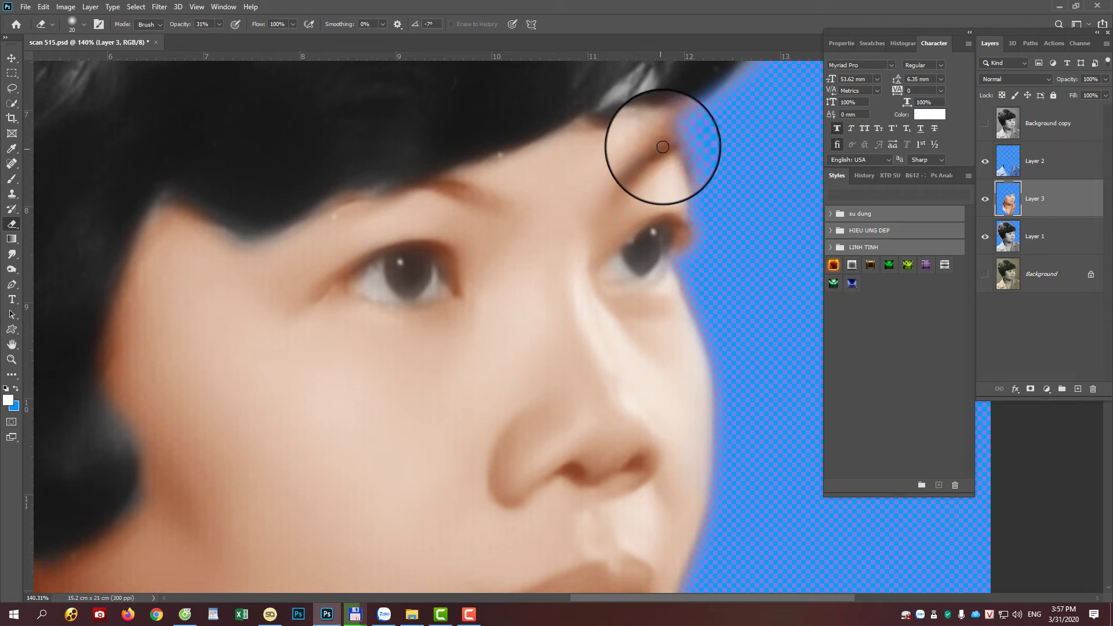
{"action": "left_click_drag", "start_coordinate": [486, 193], "coordinate": [453, 185]}
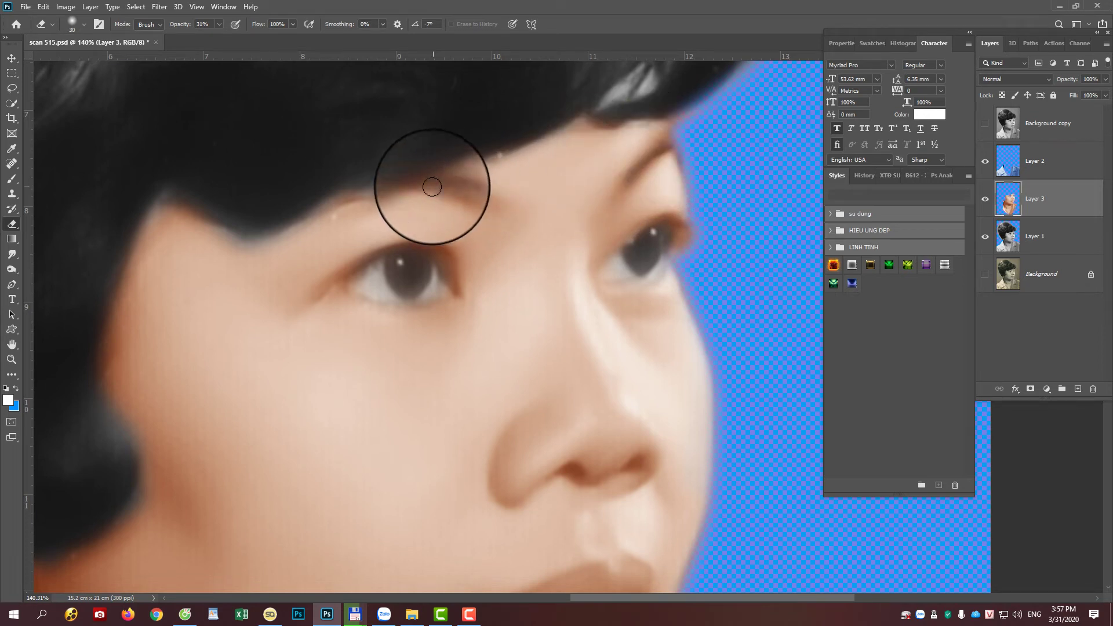
{"action": "scroll", "coordinate": [432, 187], "scroll_direction": "down", "scroll_amount": 2}
{"action": "scroll", "coordinate": [491, 244], "scroll_direction": "down", "scroll_amount": 3}
{"action": "scroll", "coordinate": [262, 378], "scroll_direction": "down", "scroll_amount": 3}
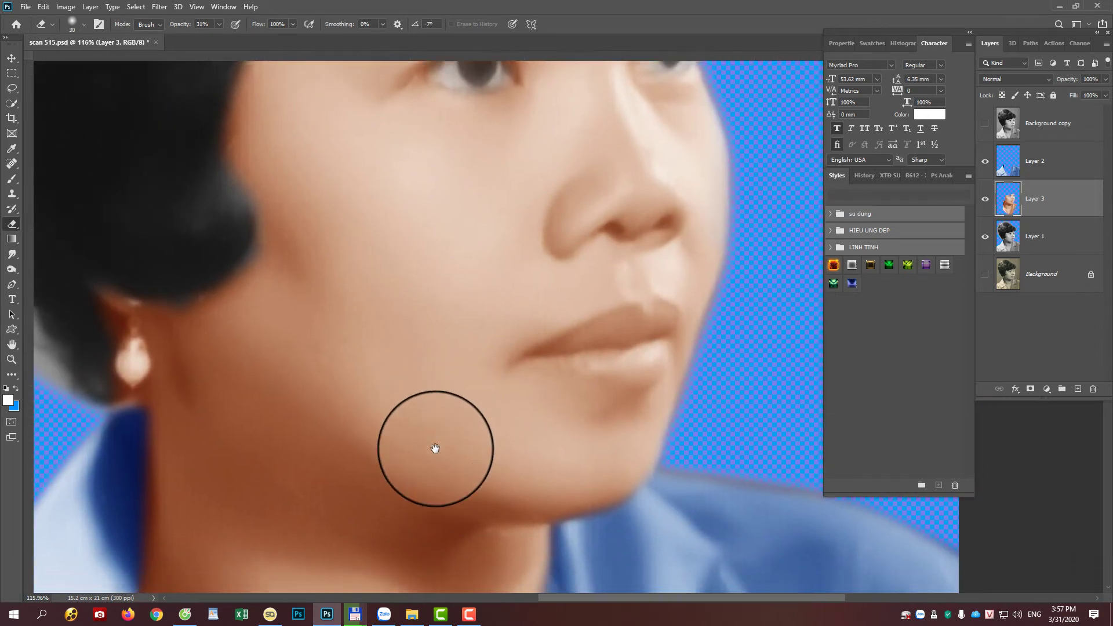
{"action": "scroll", "coordinate": [463, 348], "scroll_direction": "down", "scroll_amount": 2}
{"action": "scroll", "coordinate": [440, 427], "scroll_direction": "down", "scroll_amount": 3}
{"action": "scroll", "coordinate": [472, 360], "scroll_direction": "down", "scroll_amount": 2}
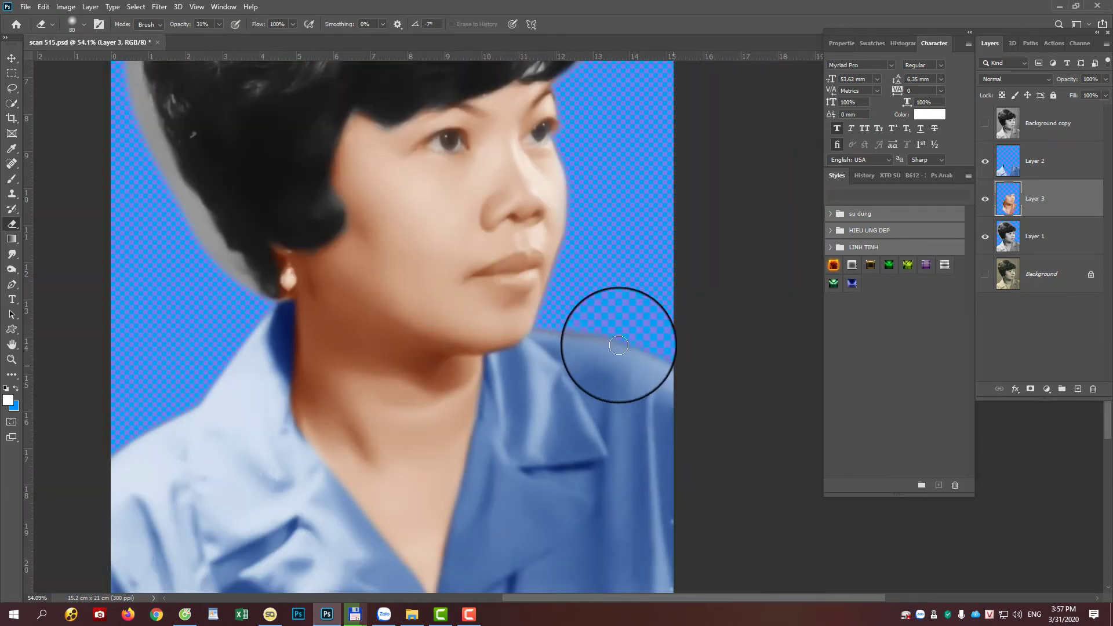
- Soften the grey hair edge at the temple on Layer 1 and save the file
{"action": "left_click", "coordinate": [1035, 241]}
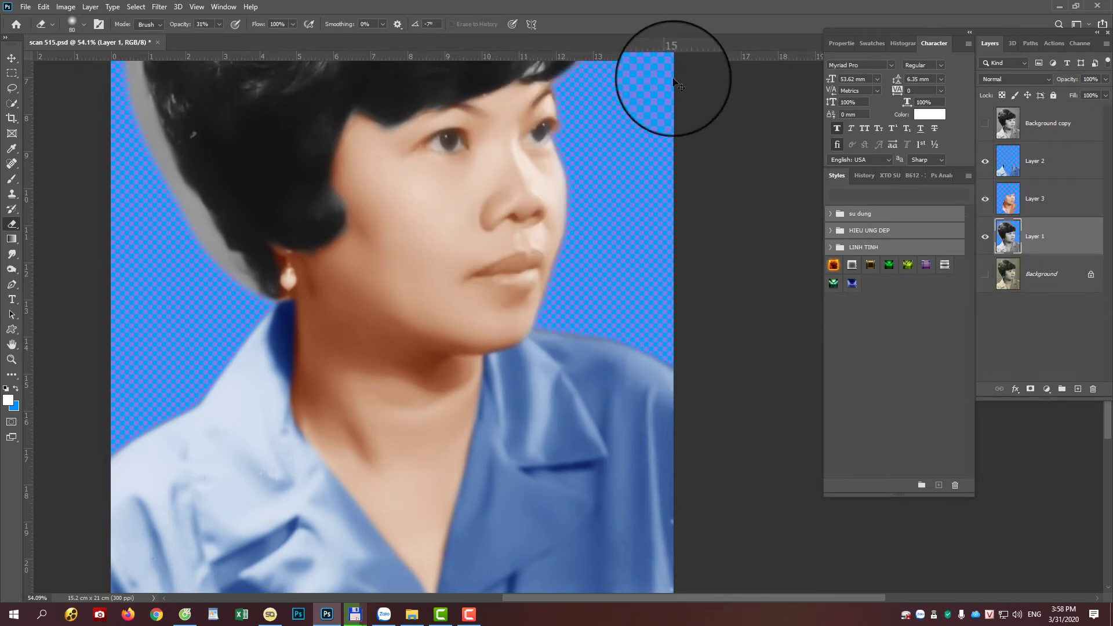
{"action": "left_click", "coordinate": [355, 215]}
{"action": "key", "text": "ctrl+s"}
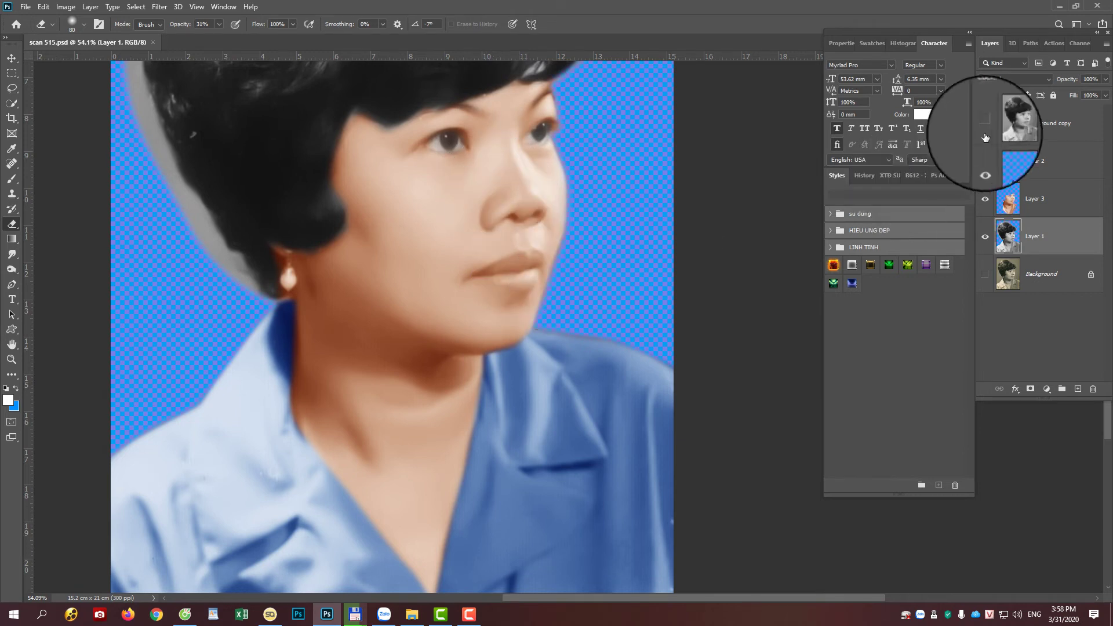
- On Layer 3, outline the lips with the Polygonal Lasso
{"action": "left_click", "coordinate": [1001, 208]}
{"action": "scroll", "coordinate": [516, 246], "scroll_direction": "up", "scroll_amount": 3}
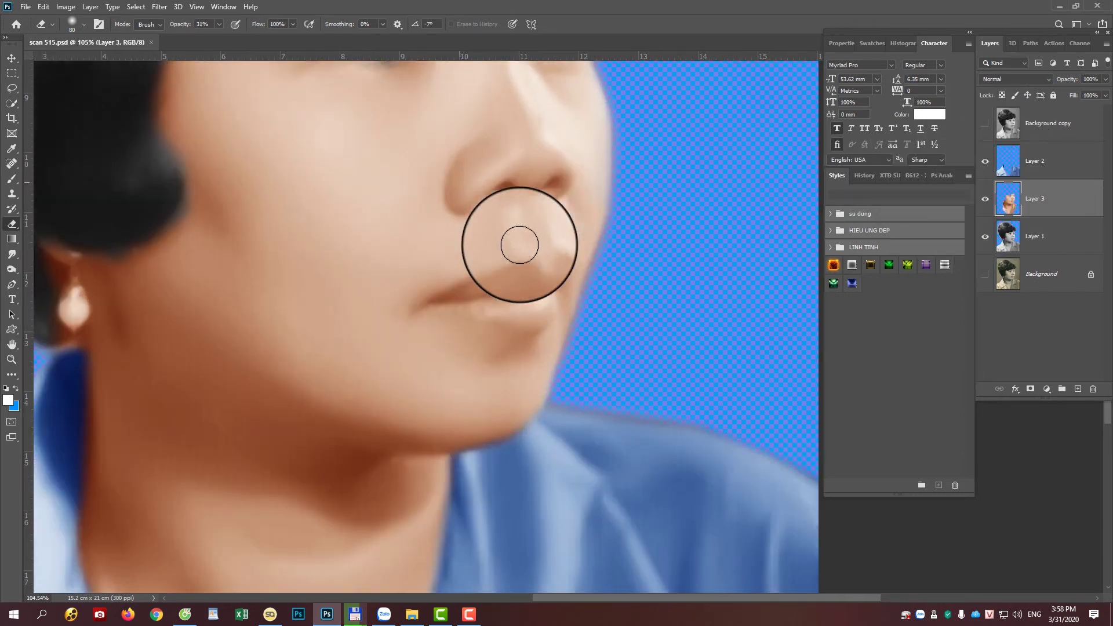
{"action": "scroll", "coordinate": [510, 238], "scroll_direction": "up", "scroll_amount": 2}
{"action": "key", "text": "j"}
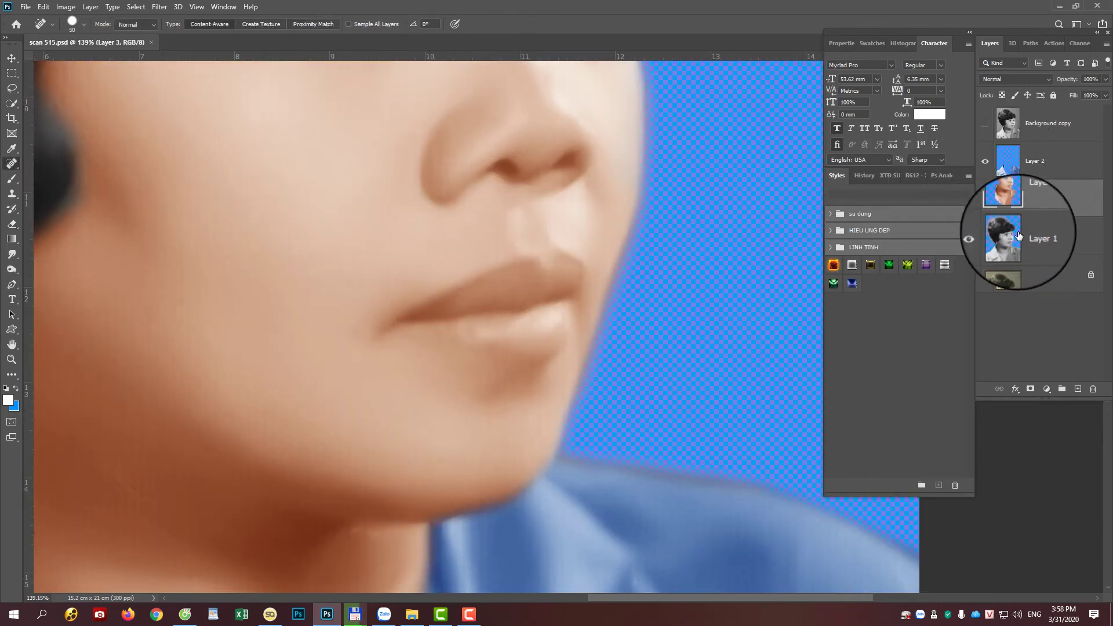
{"action": "right_click", "coordinate": [12, 91]}
{"action": "left_click", "coordinate": [44, 97]}
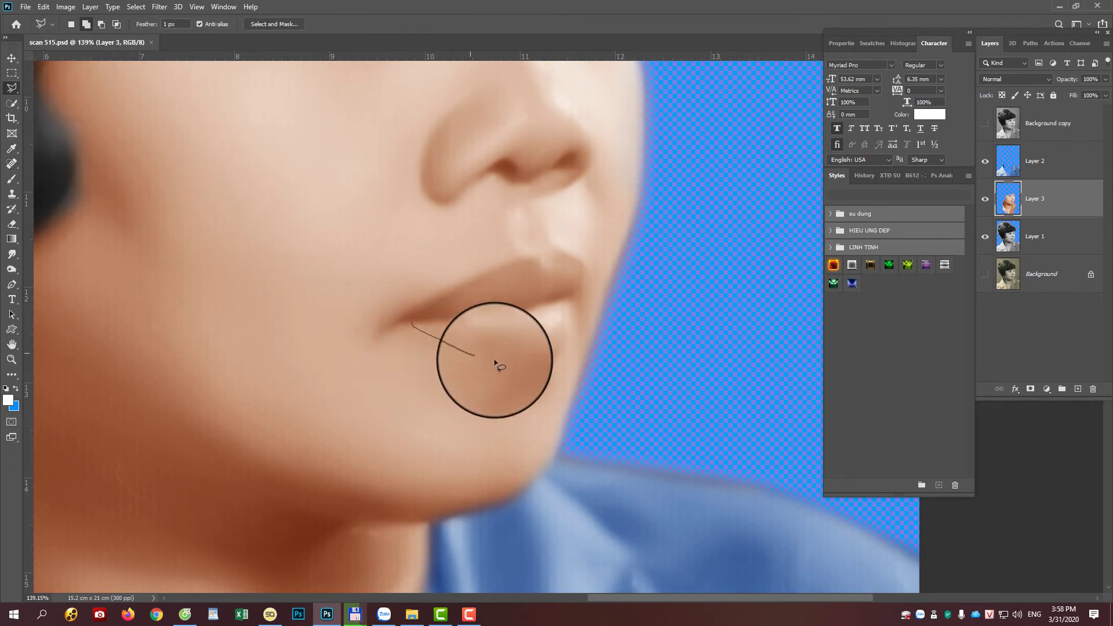
{"action": "left_click_drag", "start_coordinate": [558, 350], "coordinate": [582, 263]}
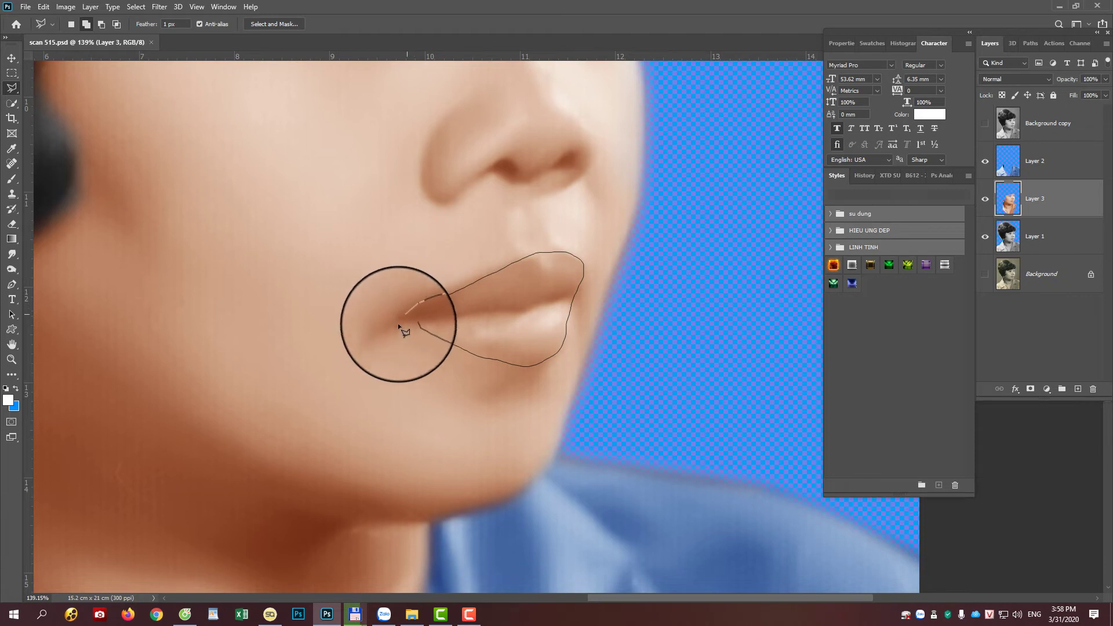
{"action": "mouse_move", "coordinate": [404, 330]}
{"action": "left_mouse_down"}
{"action": "mouse_move", "coordinate": [462, 359]}
{"action": "mouse_move", "coordinate": [533, 333]}
{"action": "mouse_move", "coordinate": [560, 354]}
{"action": "left_mouse_up"}
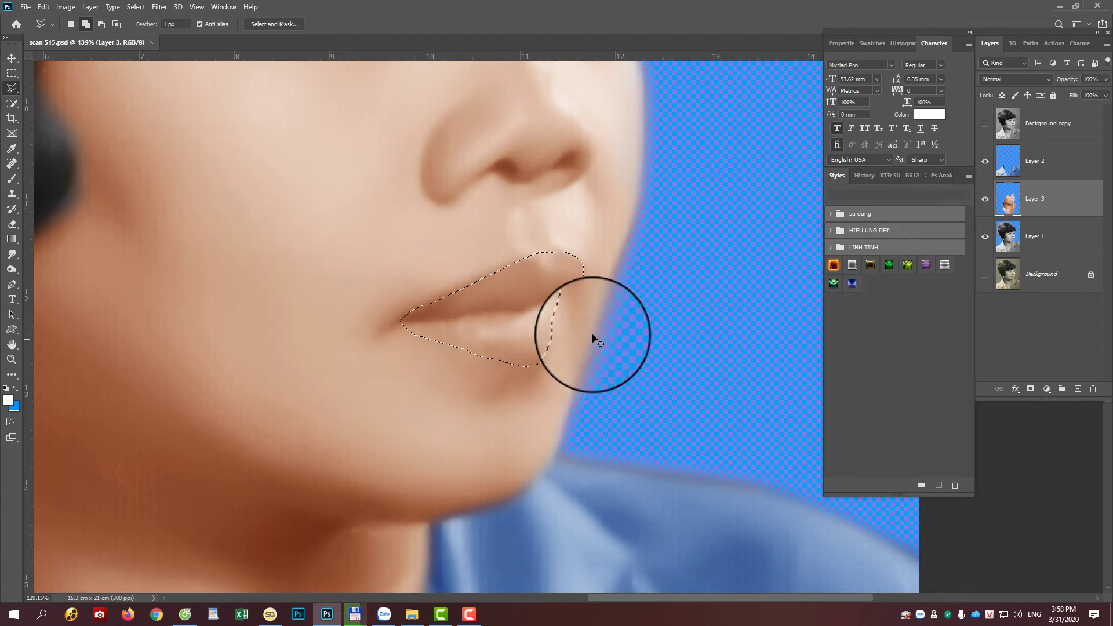
{"action": "key", "text": "shift+F6"}
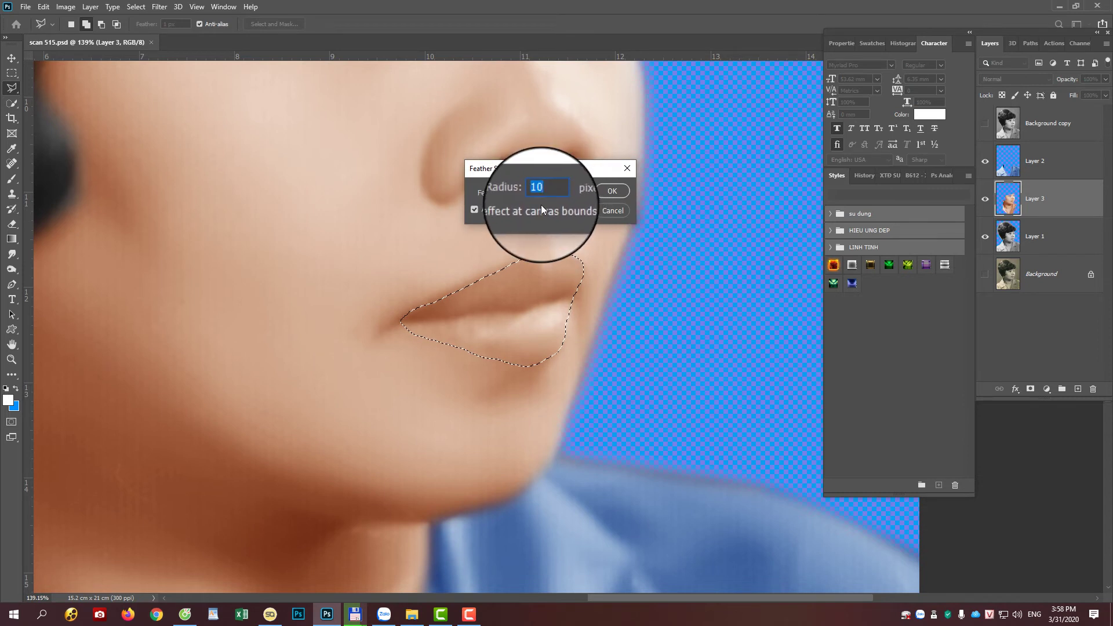
- Feather the lip selection 10 px and tint it pink-red with Magenta-Green -39
{"action": "key", "text": "Return"}
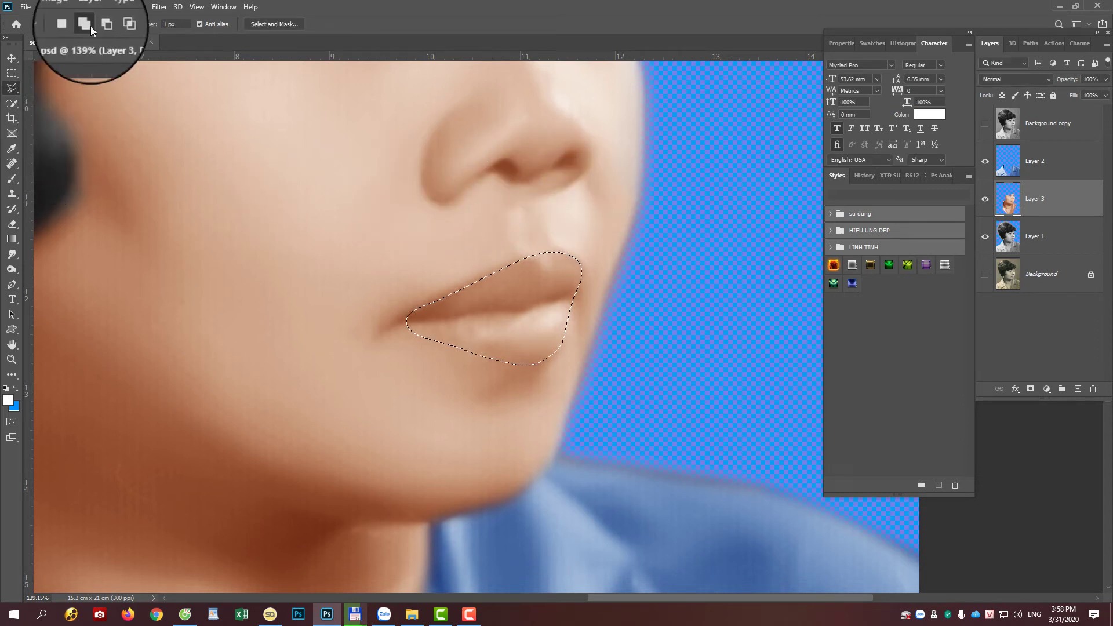
{"action": "left_click", "coordinate": [65, 8]}
{"action": "mouse_move", "coordinate": [96, 36]}
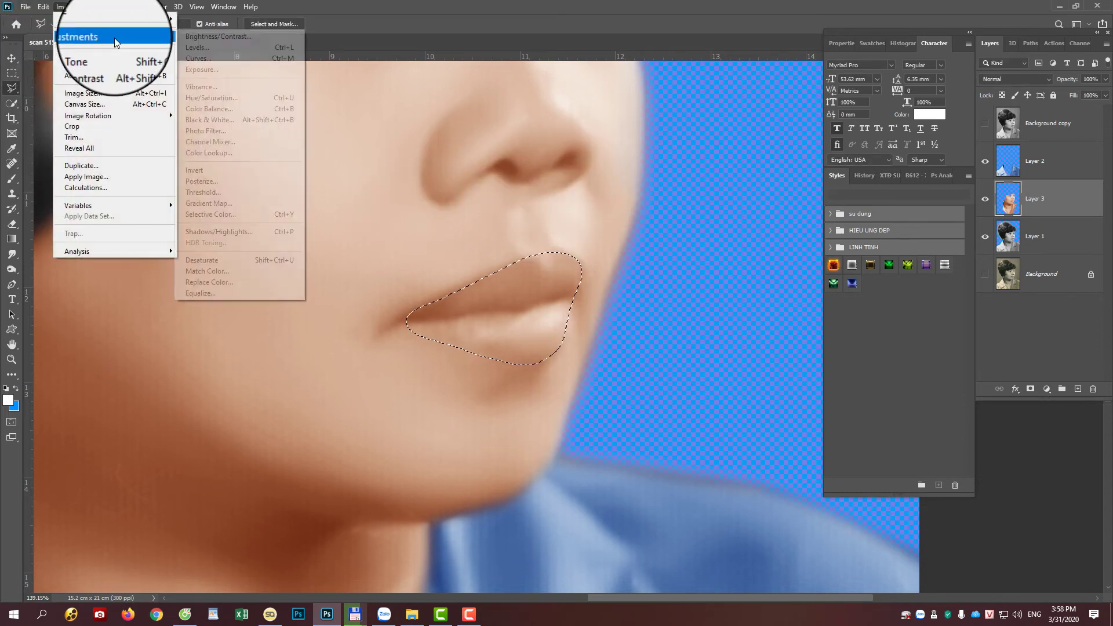
{"action": "left_click", "coordinate": [244, 111]}
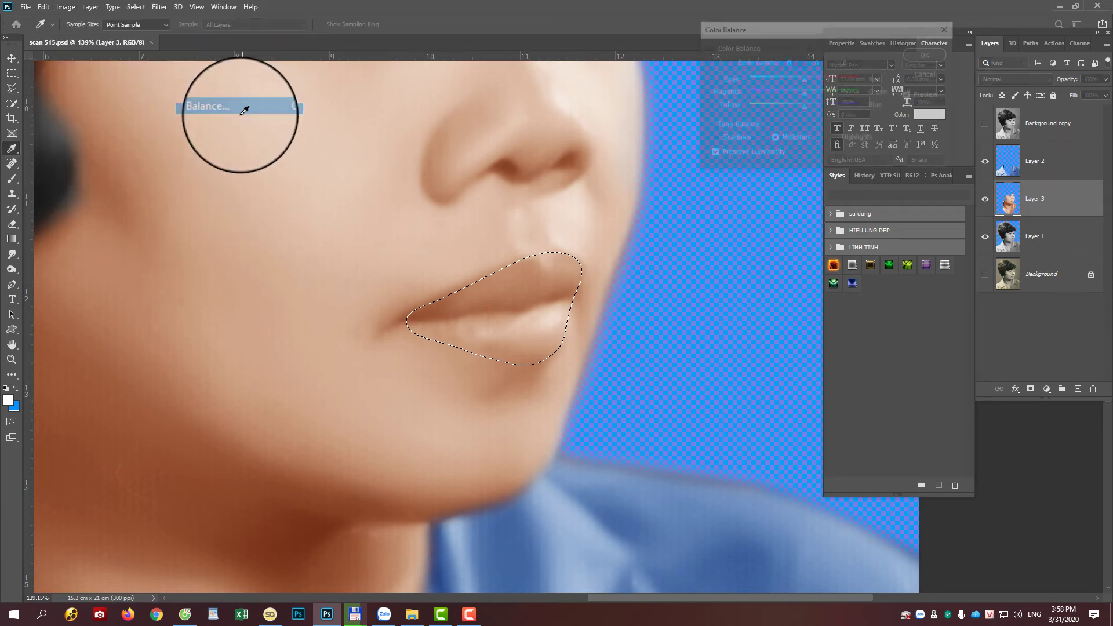
{"action": "left_click_drag", "start_coordinate": [805, 93], "coordinate": [781, 91]}
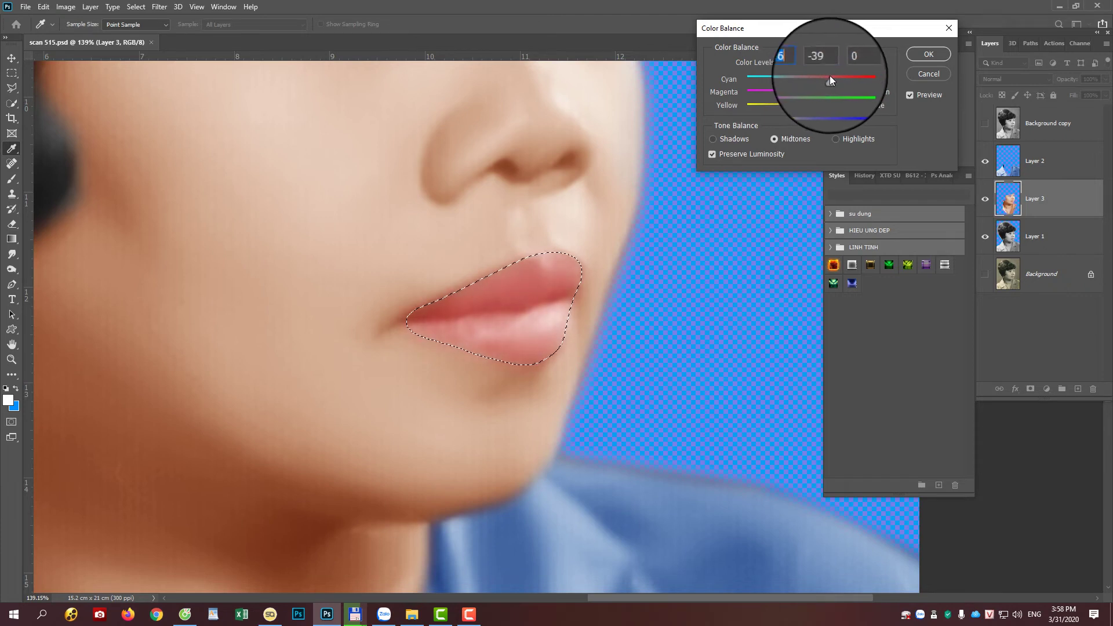
{"action": "key", "text": "Return"}
{"action": "scroll", "coordinate": [590, 232], "scroll_direction": "down", "scroll_amount": 1}
{"action": "scroll", "coordinate": [589, 231], "scroll_direction": "down", "scroll_amount": 3}
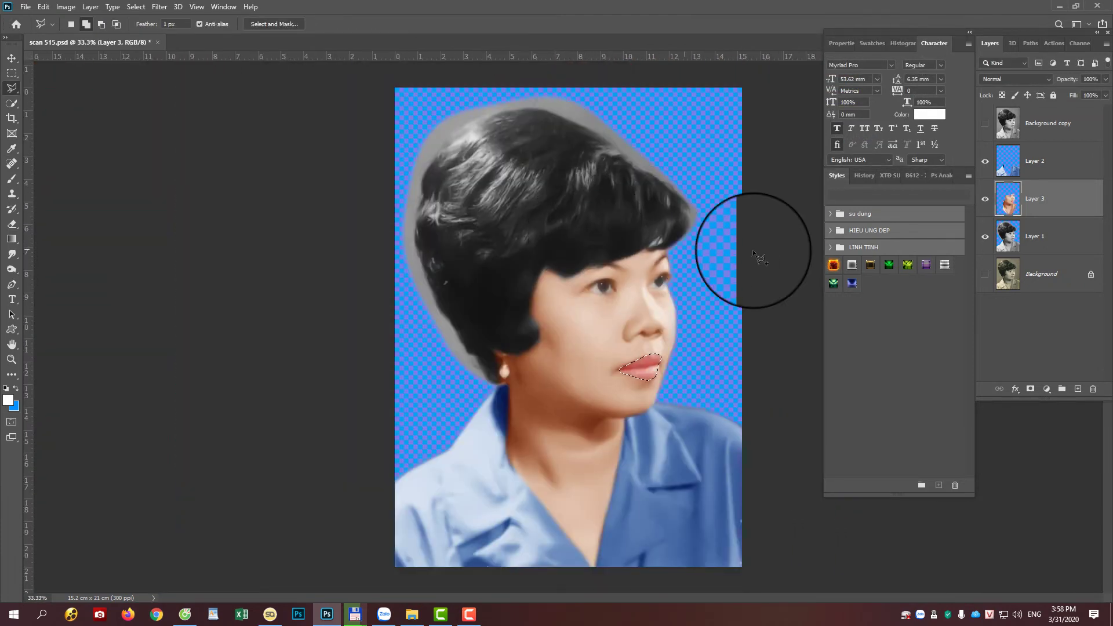
- Deselect, add an empty Layer 4, and set the foreground colour to warm golden yellow
{"action": "key", "text": "ctrl+d"}
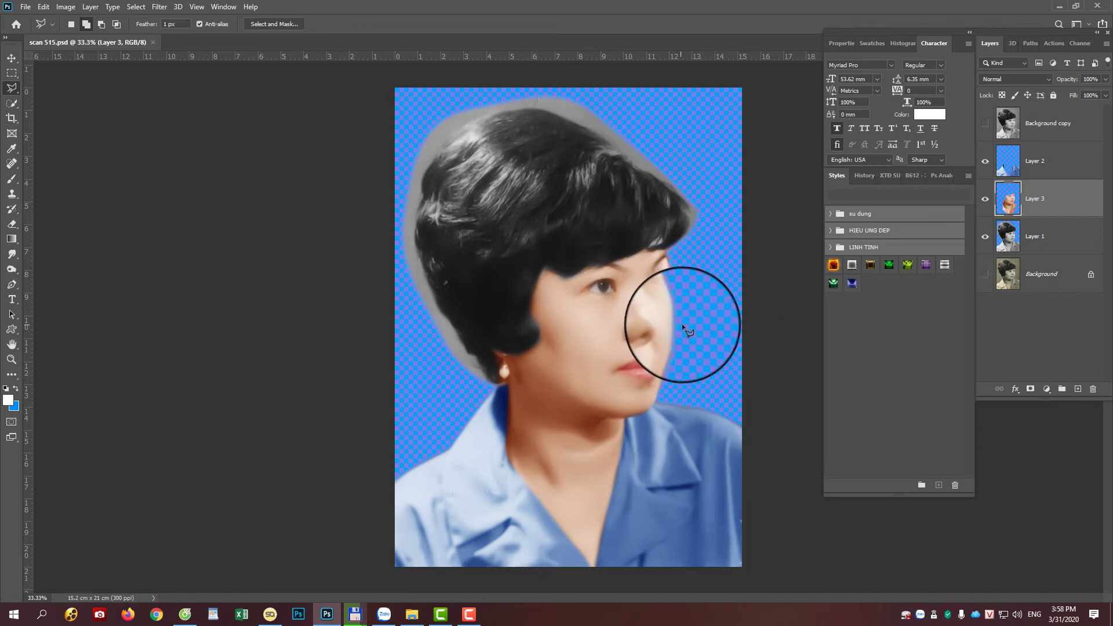
{"action": "left_click", "coordinate": [1056, 240]}
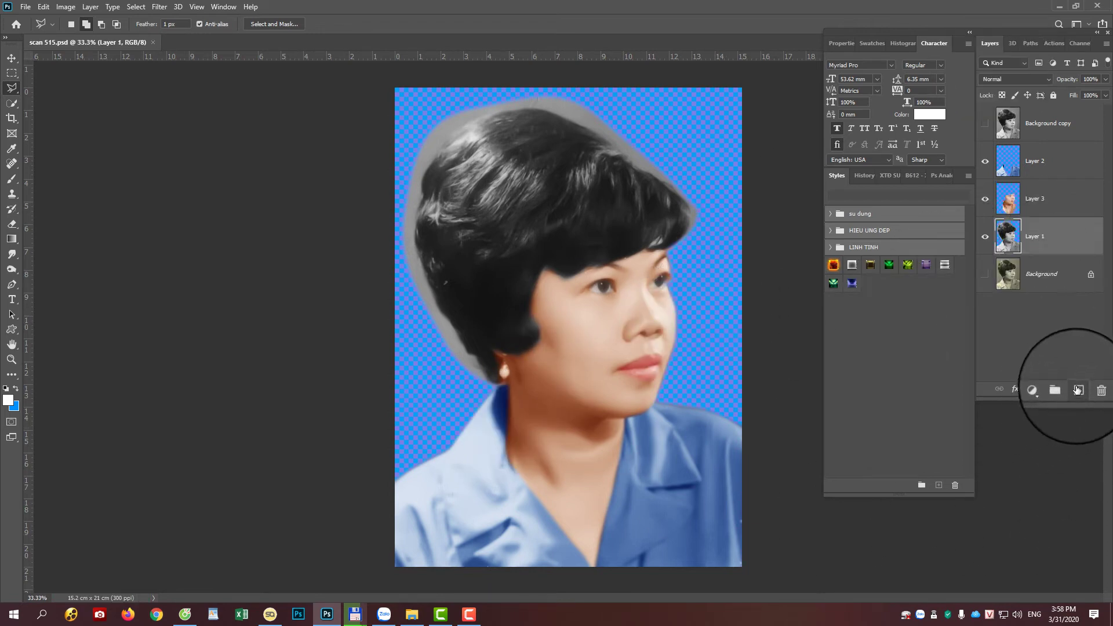
{"action": "left_click", "coordinate": [8, 401]}
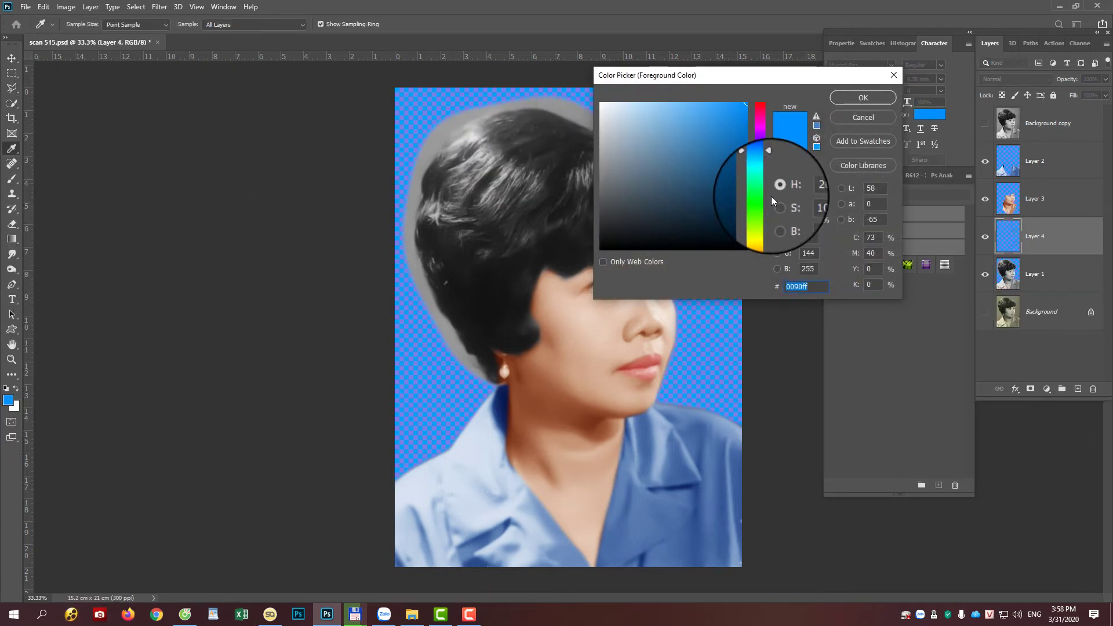
{"action": "left_click", "coordinate": [757, 214]}
{"action": "left_click_drag", "start_coordinate": [756, 208], "coordinate": [761, 182]}
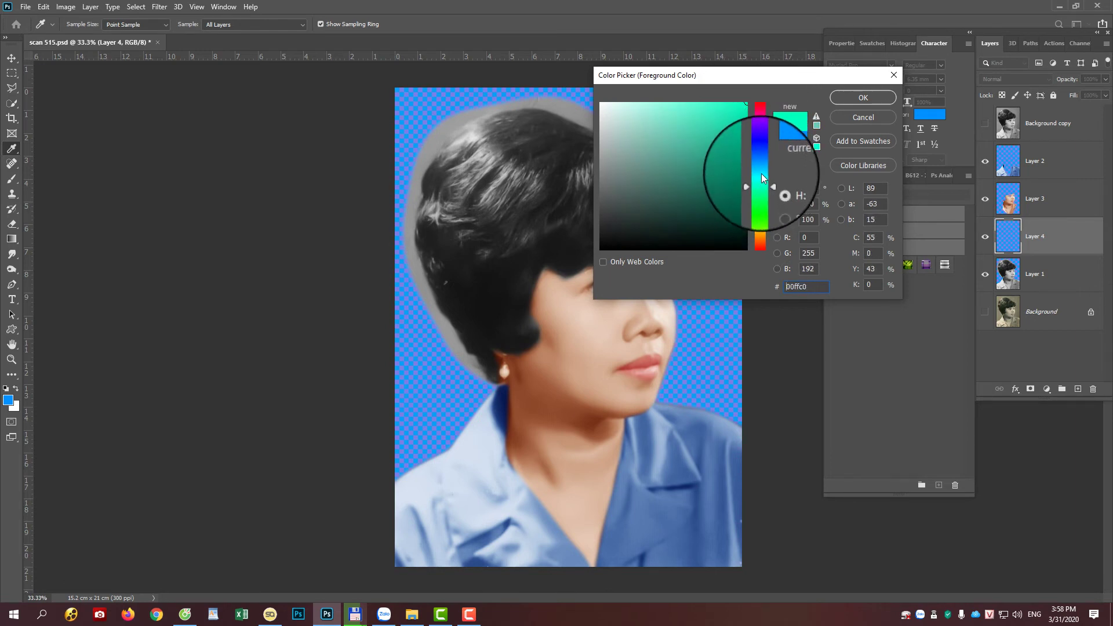
{"action": "left_click_drag", "start_coordinate": [761, 182], "coordinate": [761, 232]}
{"action": "left_click_drag", "start_coordinate": [691, 112], "coordinate": [696, 116]}
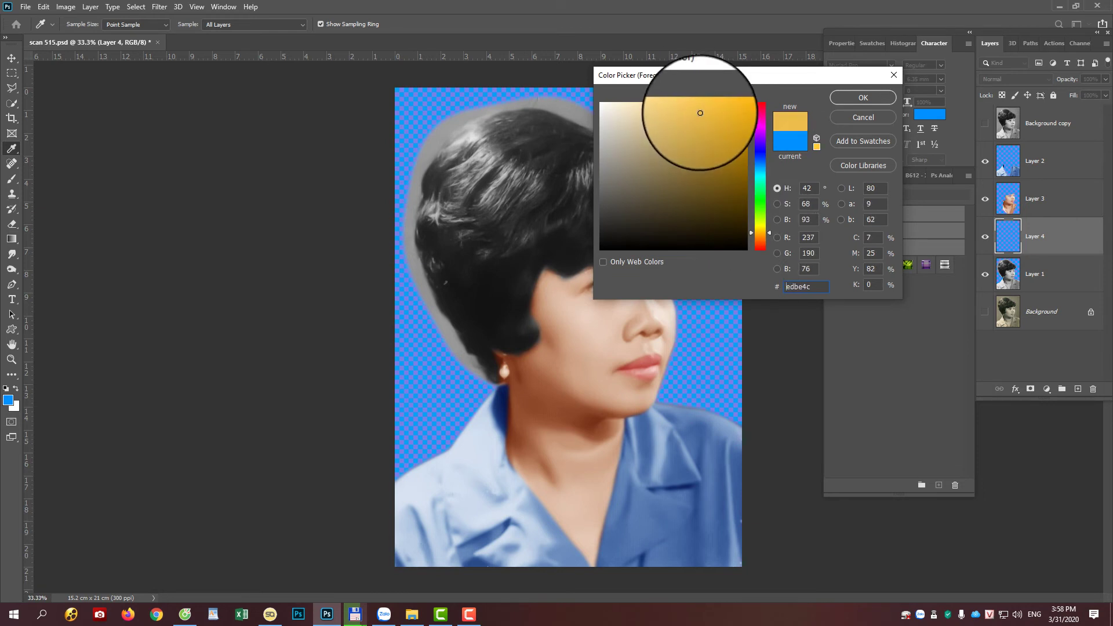
{"action": "left_click", "coordinate": [862, 97]}
{"action": "key", "text": "l"}
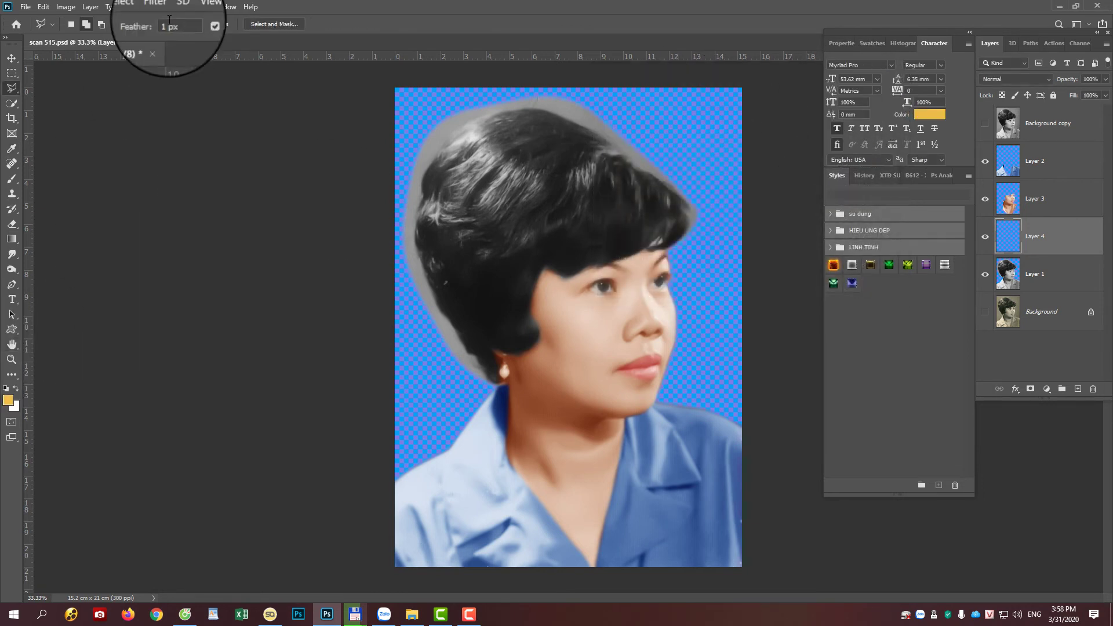
- Fill Layer 4 with a top-to-bottom yellow gradient and move it below Layer 1
{"action": "left_click", "coordinate": [11, 238]}
{"action": "left_click", "coordinate": [48, 247]}
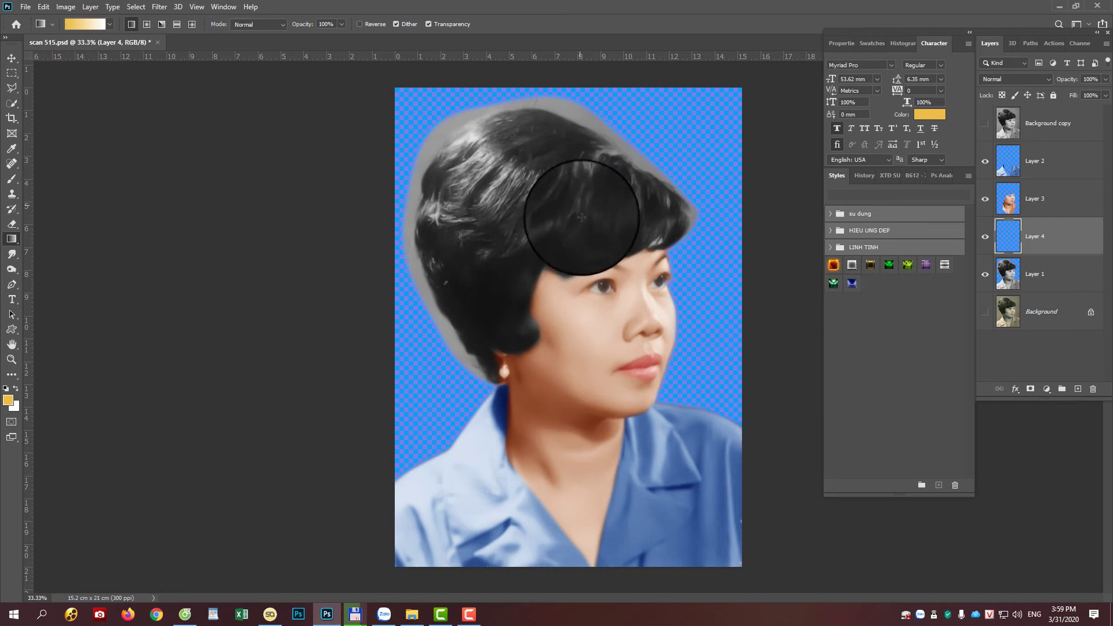
{"action": "left_click_drag", "start_coordinate": [580, 205], "coordinate": [603, 596]}
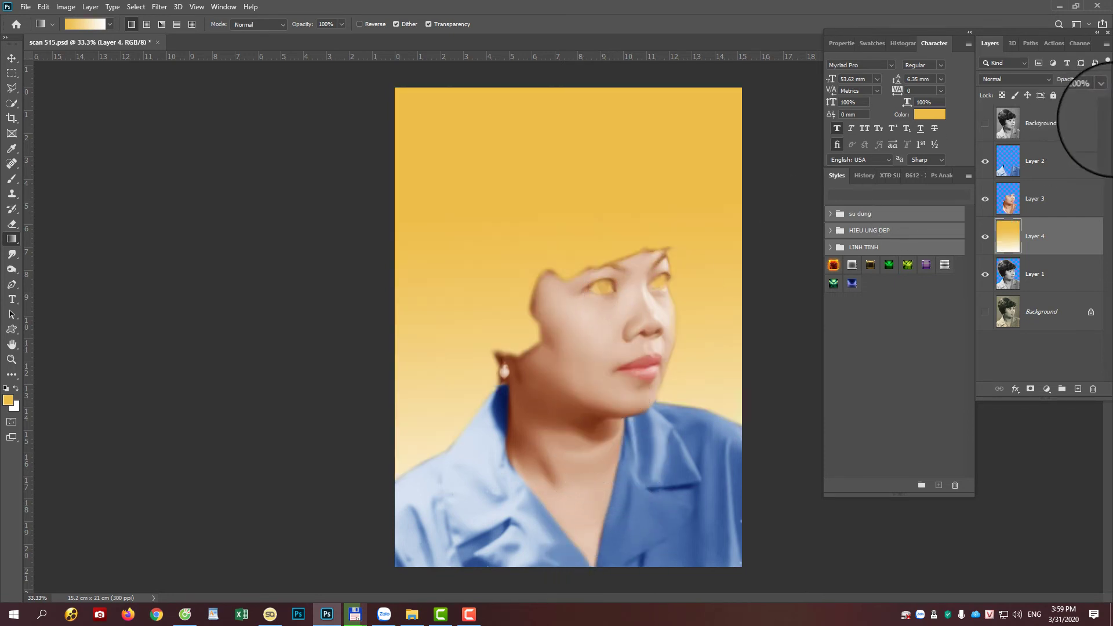
{"action": "left_click_drag", "start_coordinate": [1028, 250], "coordinate": [1030, 291]}
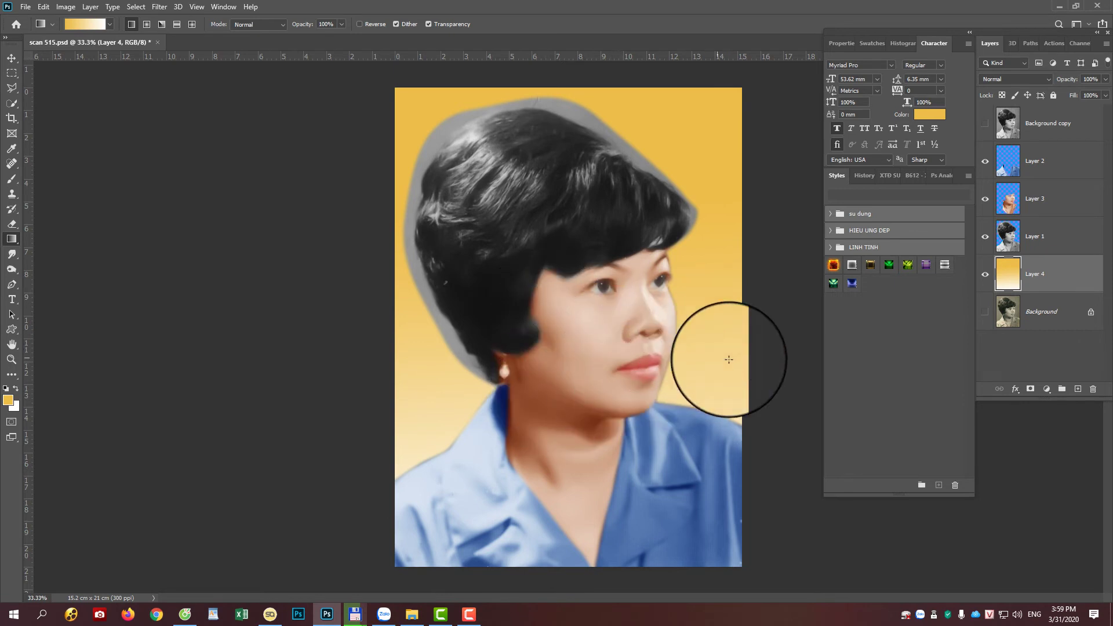
{"action": "left_click", "coordinate": [985, 238]}
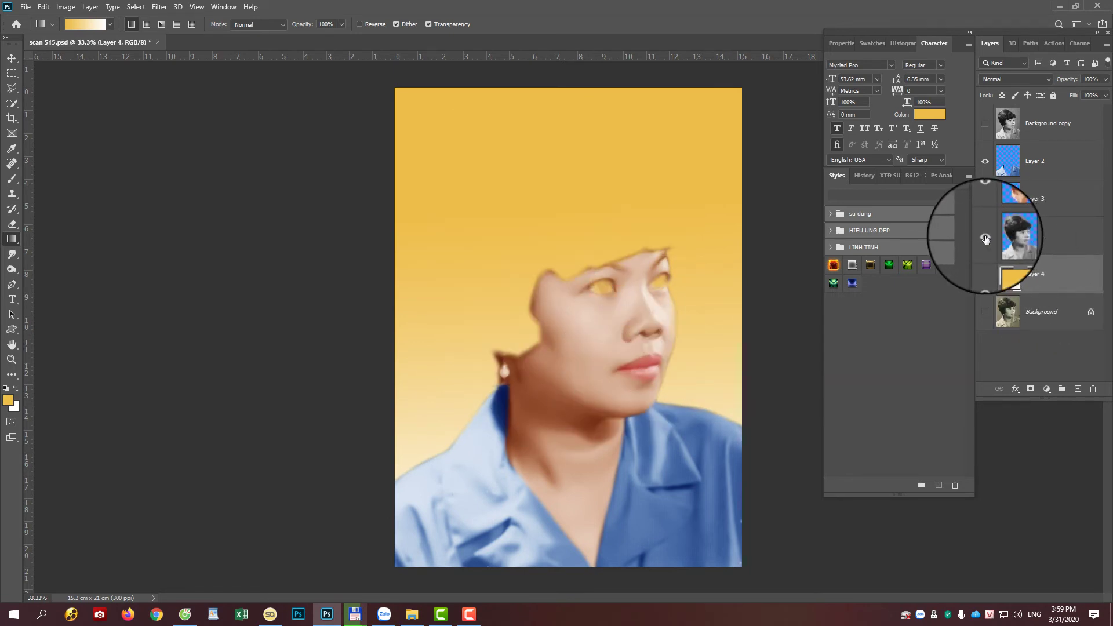
{"action": "left_click", "coordinate": [1009, 236]}
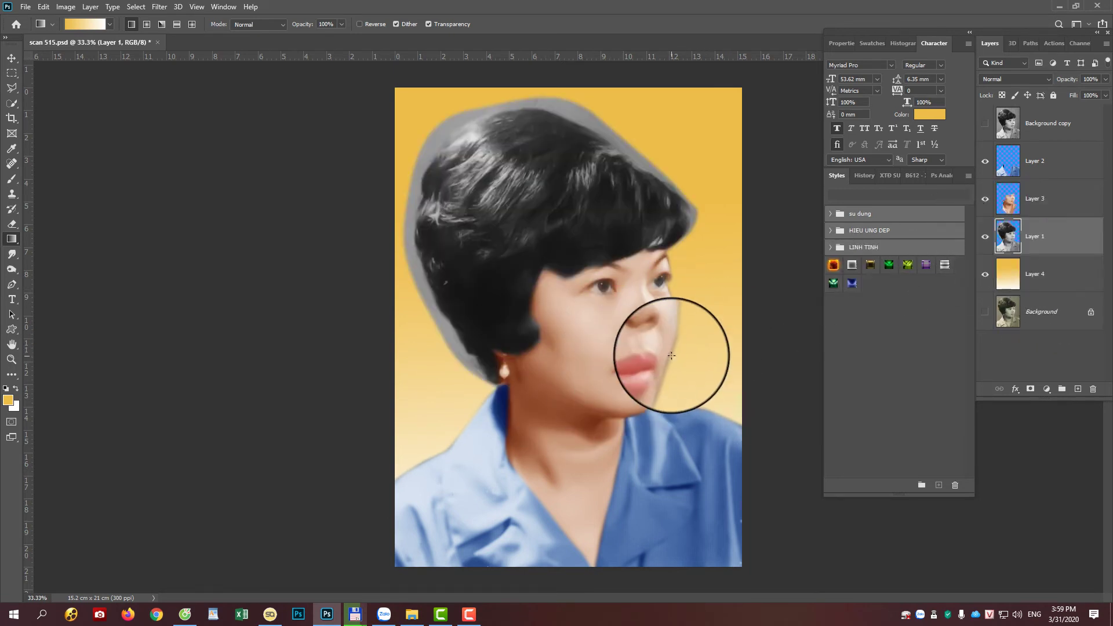
{"action": "key", "text": "e"}
{"action": "scroll", "coordinate": [680, 294], "scroll_direction": "up", "scroll_amount": 1}
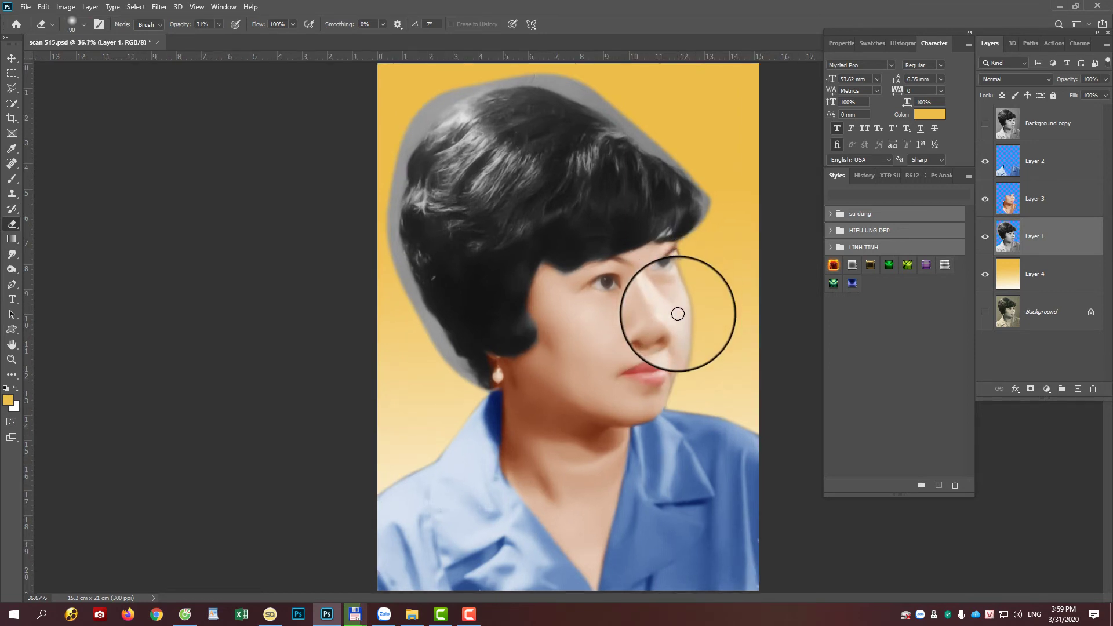
- Try erasing the grey overlay on the nose and chin, undoing each attempt
{"action": "key", "text": "bracketright"}
{"action": "left_click_drag", "start_coordinate": [683, 294], "coordinate": [676, 403]}
{"action": "key", "text": "0"}
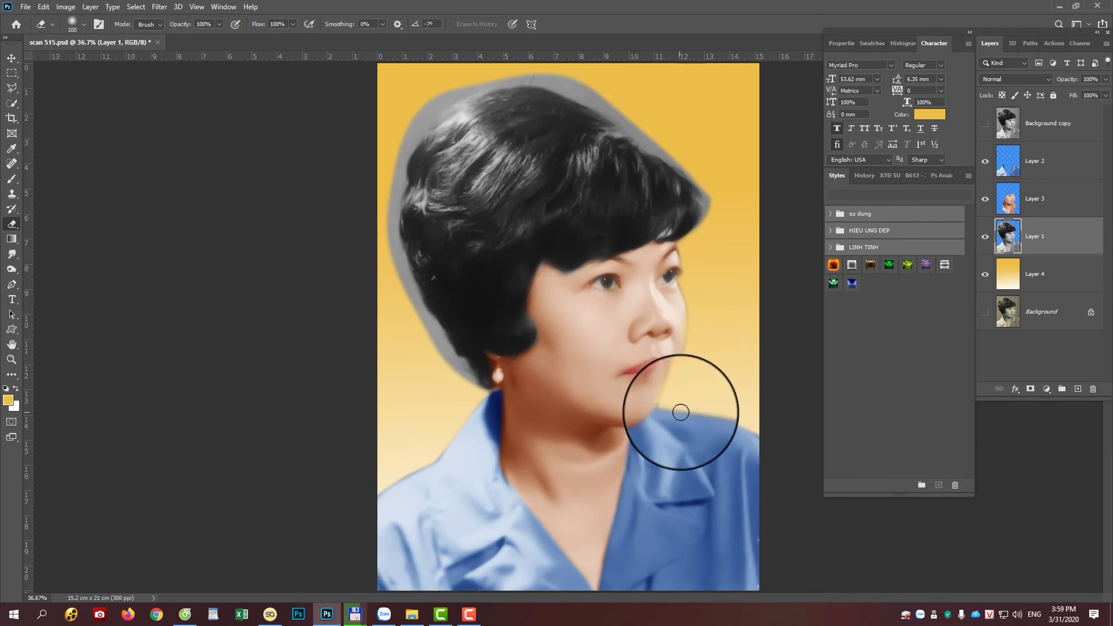
{"action": "left_click_drag", "start_coordinate": [688, 341], "coordinate": [684, 302]}
{"action": "key", "text": "ctrl+z"}
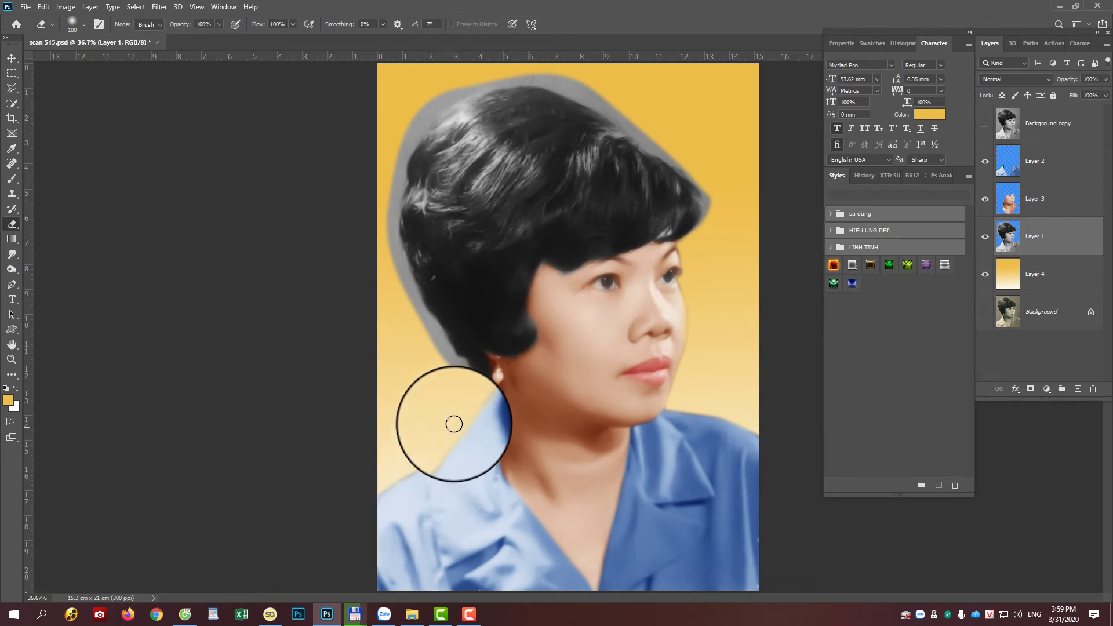
{"action": "left_click_drag", "start_coordinate": [746, 434], "coordinate": [669, 411]}
{"action": "key", "text": "ctrl+z"}
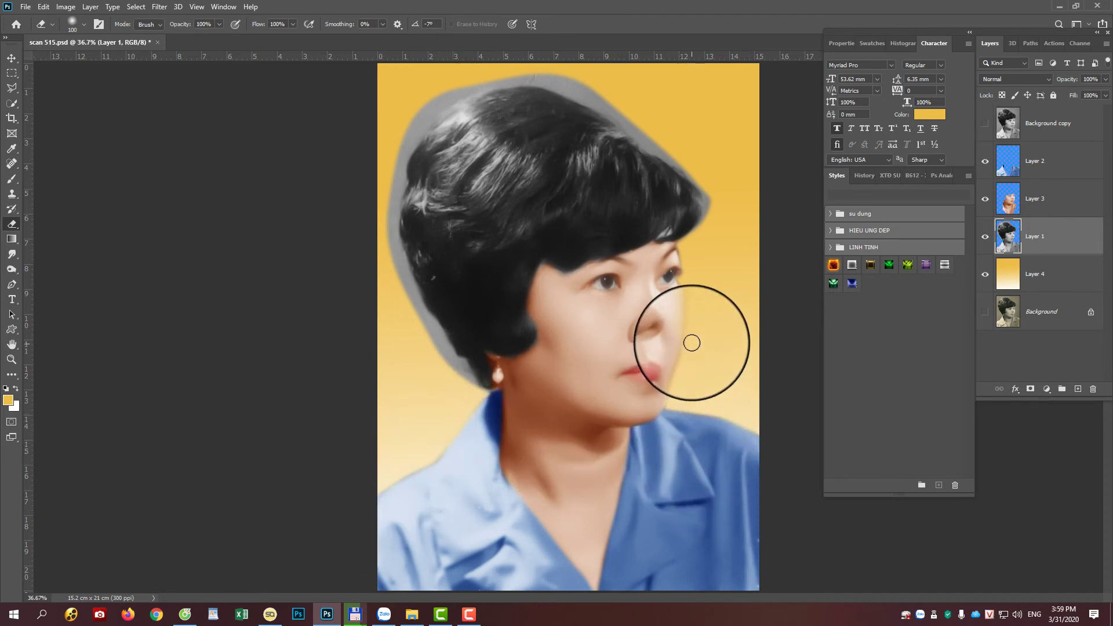
{"action": "left_click_drag", "start_coordinate": [694, 343], "coordinate": [690, 297]}
{"action": "key", "text": "ctrl+z"}
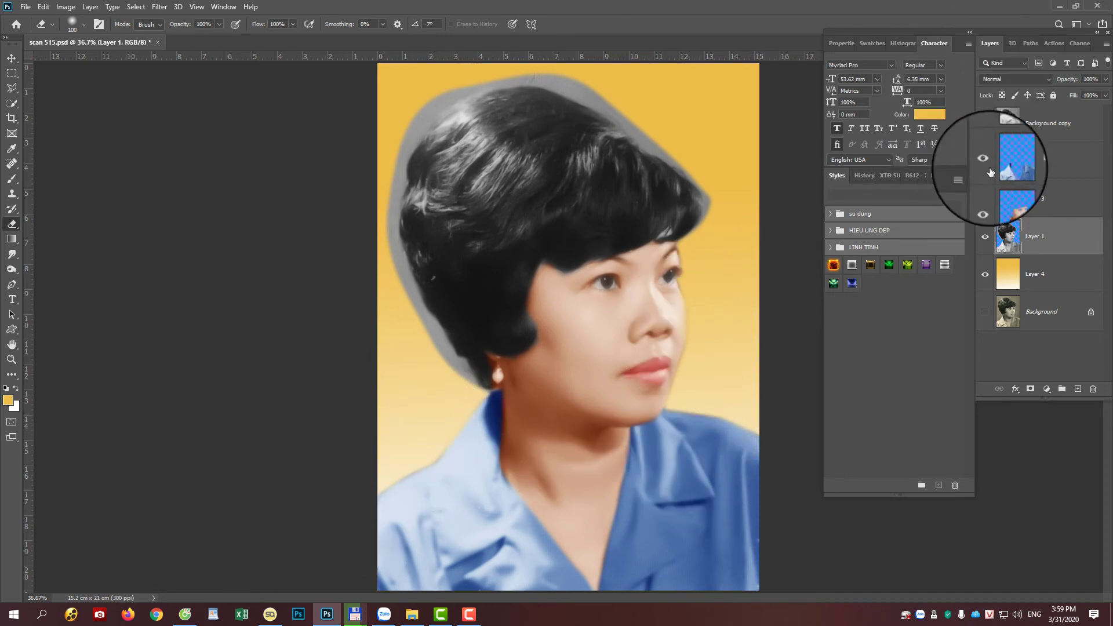
- Save the document, toggle Layer 3 to check the skin colour, then select Layer 2
{"action": "left_click", "coordinate": [1034, 198]}
{"action": "scroll", "coordinate": [758, 311], "scroll_direction": "up", "scroll_amount": 5}
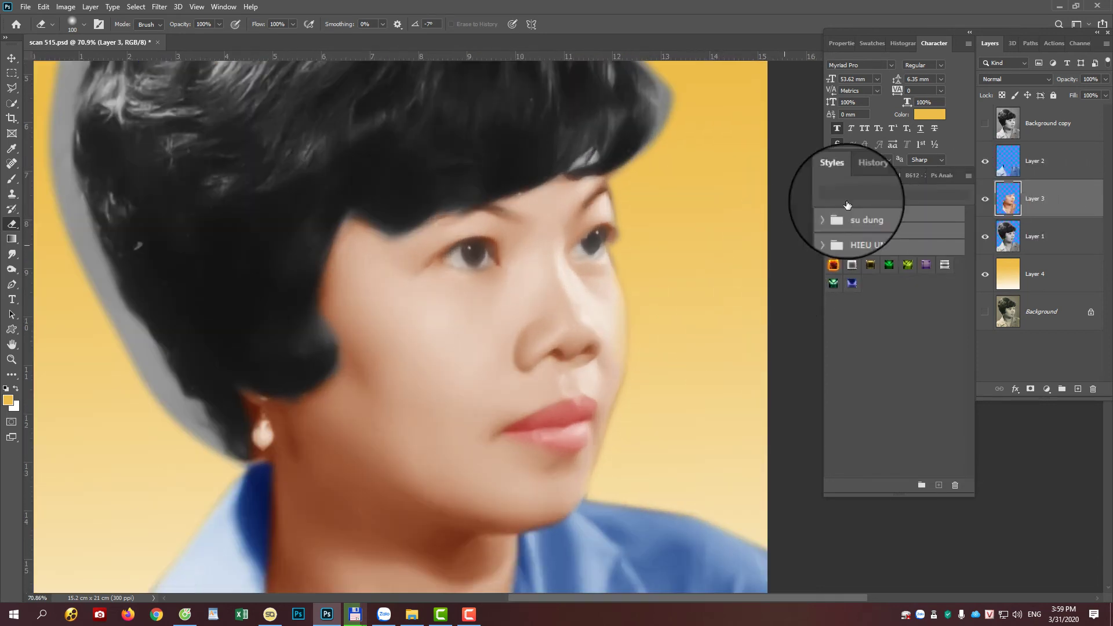
{"action": "key", "text": "ctrl+s"}
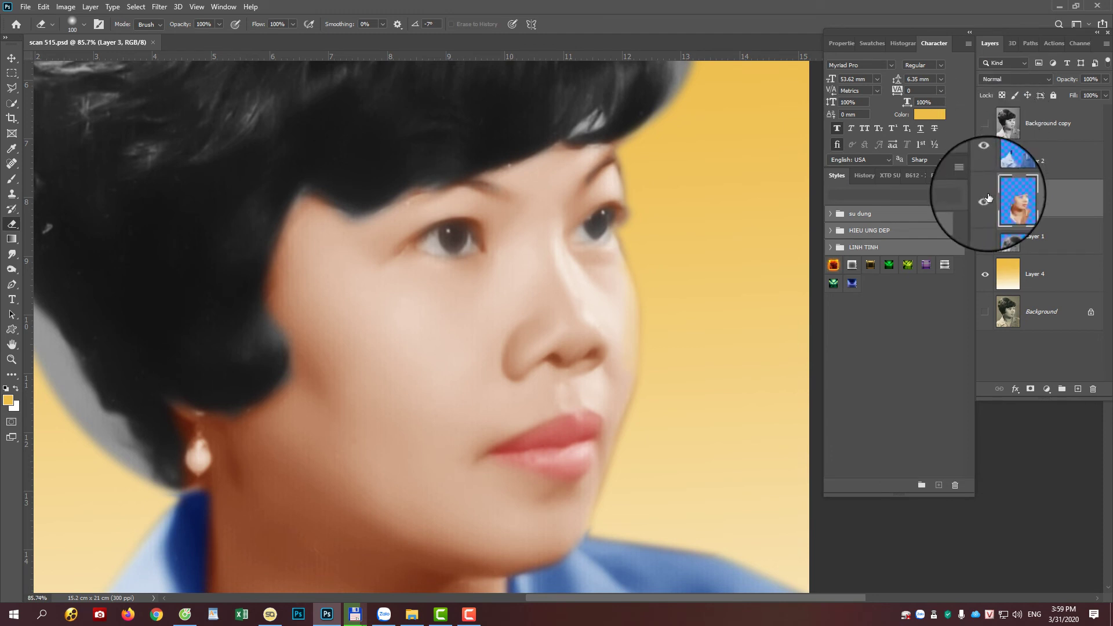
{"action": "left_click", "coordinate": [985, 198]}
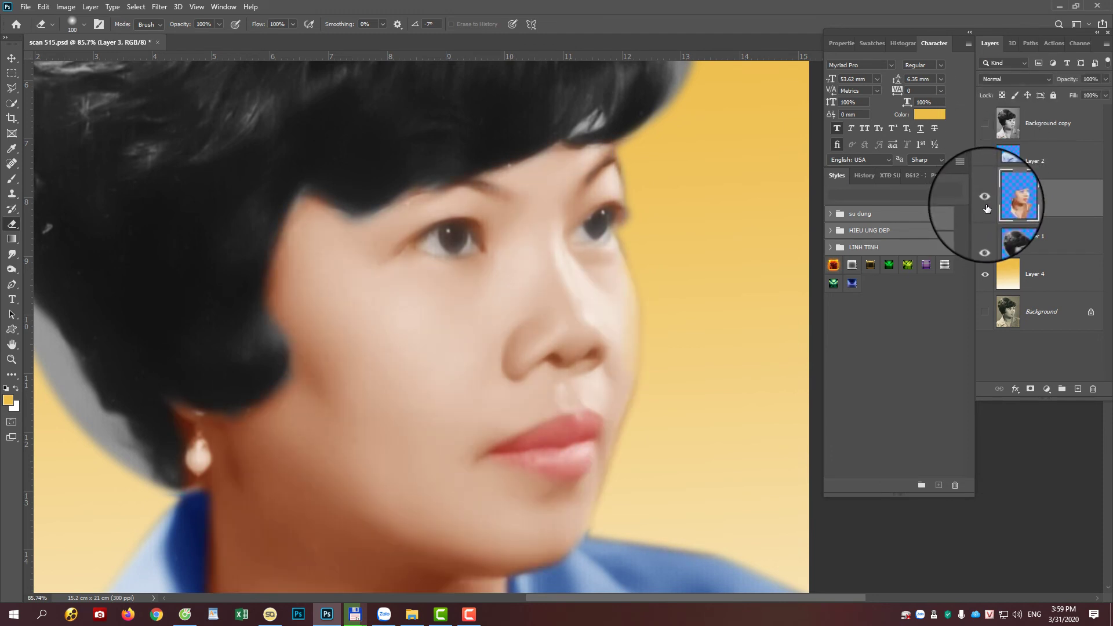
{"action": "key", "text": "ctrl+minus"}
{"action": "key", "text": "ctrl+minus"}
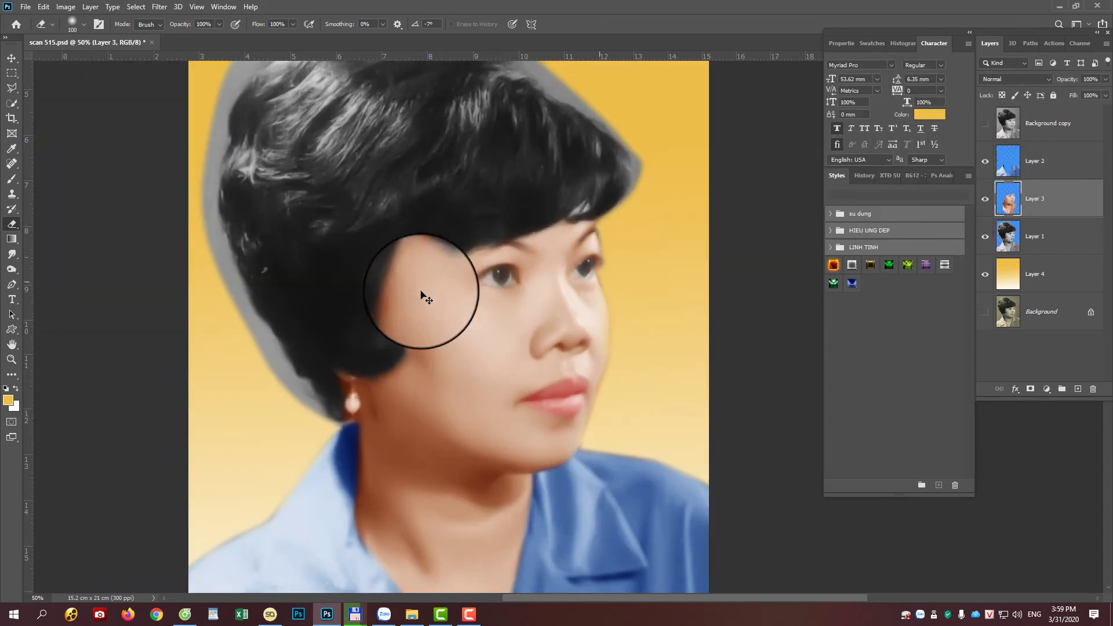
{"action": "left_click", "coordinate": [1036, 168]}
- Merge Layers 2, 3 and 1 into a single Layer 2
{"action": "left_click", "coordinate": [1037, 239], "text": "shift"}
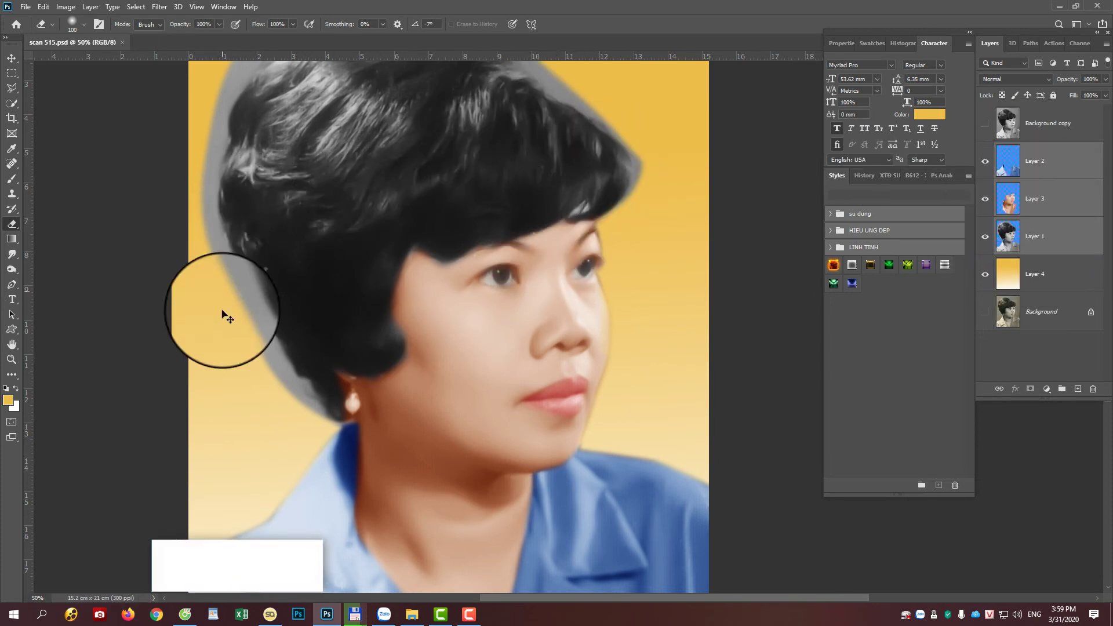
{"action": "key", "text": "ctrl+e"}
{"action": "scroll", "coordinate": [302, 429], "scroll_direction": "up", "scroll_amount": 1}
- Erase the grey halo above and along the hair's right edge, then shrink the eraser
{"action": "left_click_drag", "start_coordinate": [304, 373], "coordinate": [311, 465]}
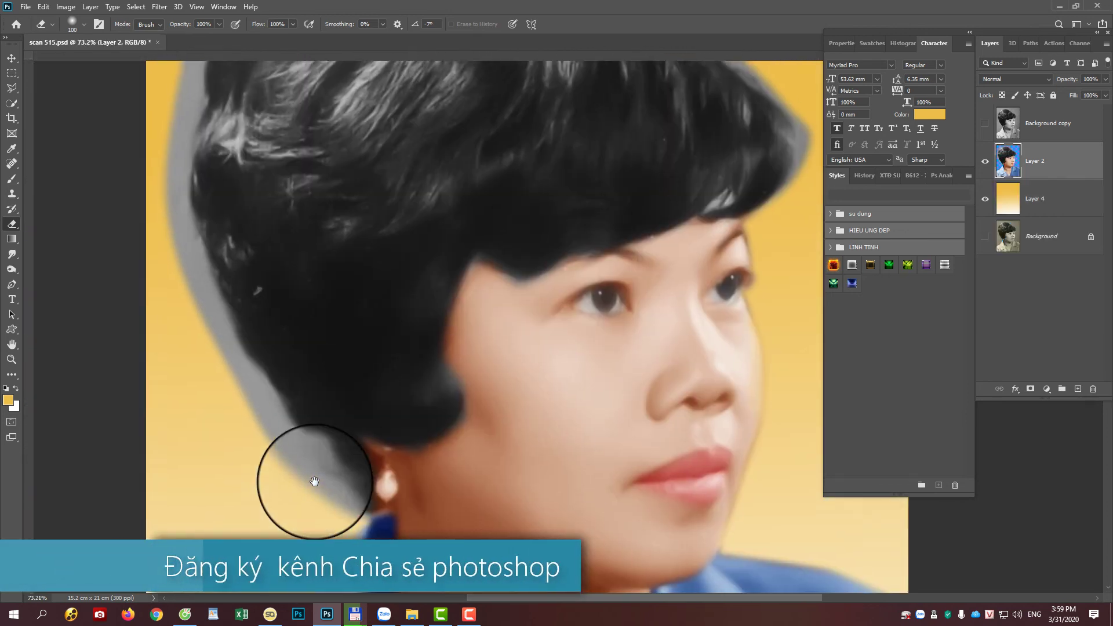
{"action": "left_click_drag", "start_coordinate": [299, 423], "coordinate": [275, 447]}
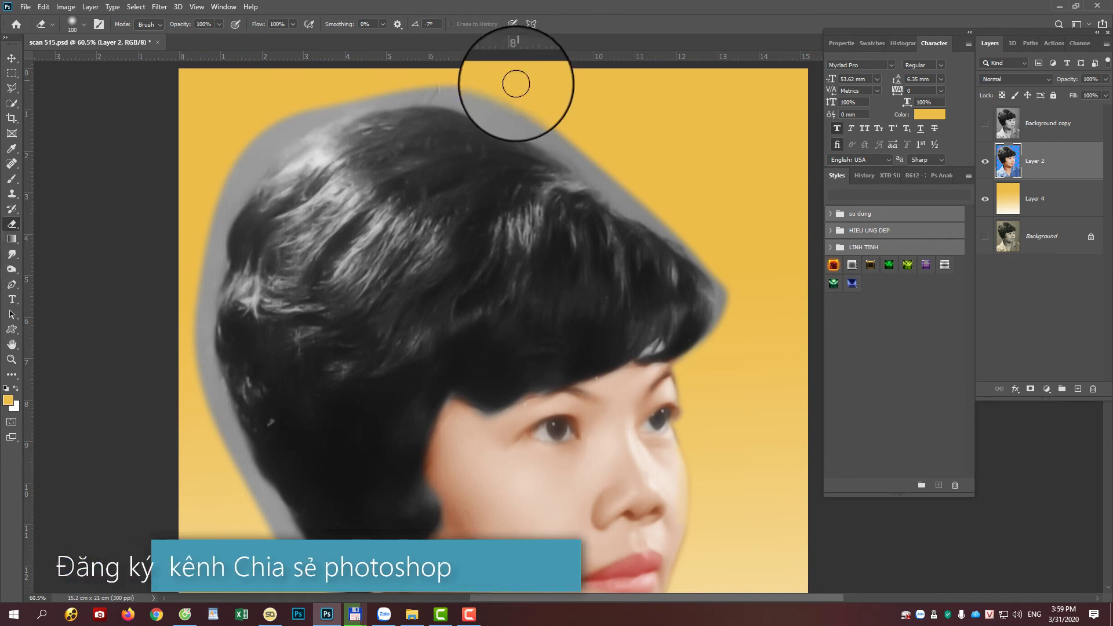
{"action": "mouse_move", "coordinate": [517, 79]}
{"action": "left_mouse_down"}
{"action": "mouse_move", "coordinate": [552, 130]}
{"action": "mouse_move", "coordinate": [614, 176]}
{"action": "mouse_move", "coordinate": [732, 209]}
{"action": "mouse_move", "coordinate": [713, 328]}
{"action": "mouse_move", "coordinate": [728, 275]}
{"action": "mouse_move", "coordinate": [726, 338]}
{"action": "left_mouse_up"}
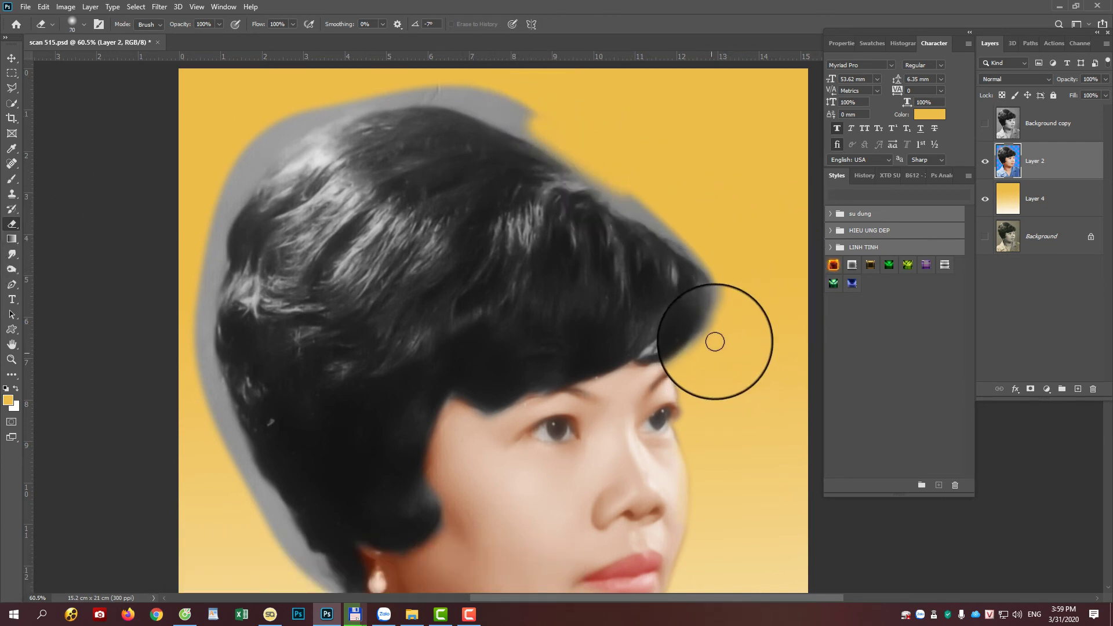
{"action": "mouse_move", "coordinate": [702, 253]}
{"action": "left_mouse_down"}
{"action": "mouse_move", "coordinate": [629, 187]}
{"action": "mouse_move", "coordinate": [683, 241]}
{"action": "mouse_move", "coordinate": [566, 159]}
{"action": "mouse_move", "coordinate": [539, 95]}
{"action": "mouse_move", "coordinate": [482, 92]}
{"action": "mouse_move", "coordinate": [548, 136]}
{"action": "mouse_move", "coordinate": [434, 89]}
{"action": "mouse_move", "coordinate": [604, 171]}
{"action": "mouse_move", "coordinate": [392, 83]}
{"action": "mouse_move", "coordinate": [320, 102]}
{"action": "mouse_move", "coordinate": [273, 134]}
{"action": "mouse_move", "coordinate": [428, 97]}
{"action": "mouse_move", "coordinate": [282, 139]}
{"action": "mouse_move", "coordinate": [232, 191]}
{"action": "mouse_move", "coordinate": [293, 124]}
{"action": "mouse_move", "coordinate": [217, 219]}
{"action": "mouse_move", "coordinate": [189, 320]}
{"action": "mouse_move", "coordinate": [207, 263]}
{"action": "mouse_move", "coordinate": [194, 402]}
{"action": "mouse_move", "coordinate": [193, 350]}
{"action": "mouse_move", "coordinate": [202, 381]}
{"action": "mouse_move", "coordinate": [238, 293]}
{"action": "mouse_move", "coordinate": [293, 444]}
{"action": "mouse_move", "coordinate": [307, 442]}
{"action": "mouse_move", "coordinate": [280, 394]}
{"action": "mouse_move", "coordinate": [373, 517]}
{"action": "mouse_move", "coordinate": [300, 424]}
{"action": "left_mouse_up"}
{"action": "key", "text": "bracketleft"}
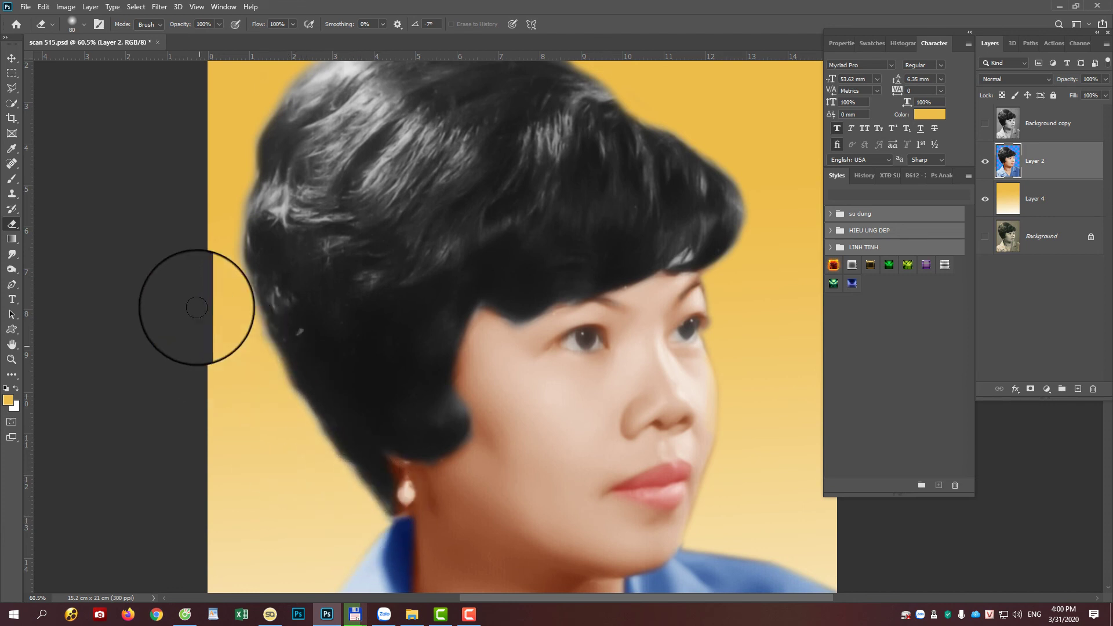
- Trim the hair's top edge, then toggle the black-and-white Background copy to compare
{"action": "scroll", "coordinate": [255, 232], "scroll_direction": "down", "scroll_amount": 2}
{"action": "mouse_move", "coordinate": [517, 107]}
{"action": "left_mouse_down"}
{"action": "mouse_move", "coordinate": [556, 119]}
{"action": "mouse_move", "coordinate": [631, 195]}
{"action": "left_mouse_up"}
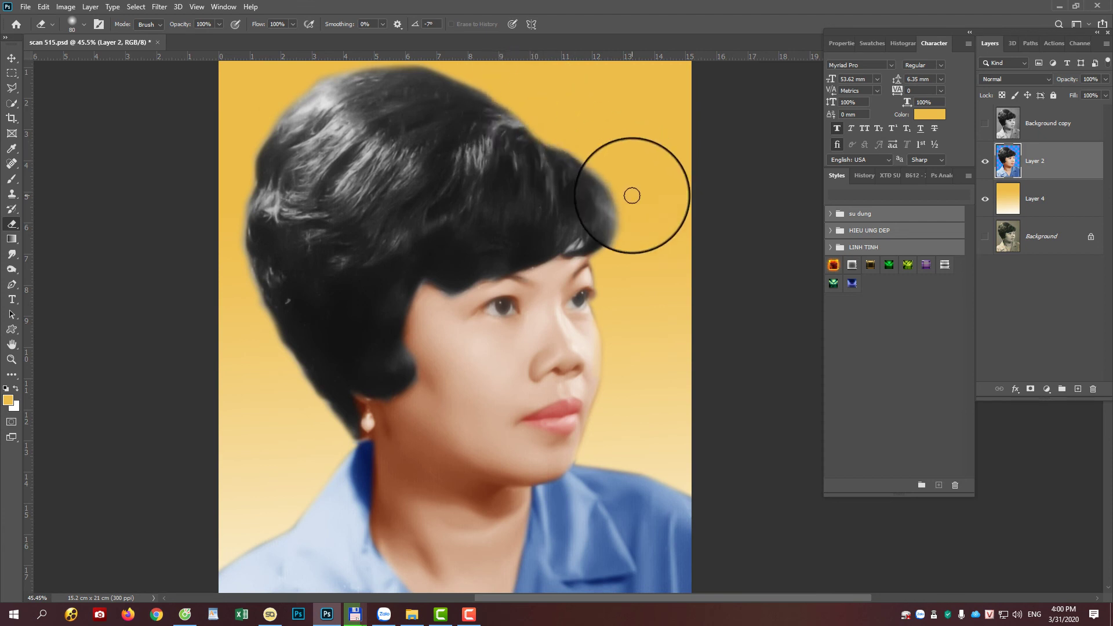
{"action": "left_click", "coordinate": [985, 124]}
{"action": "left_click", "coordinate": [983, 123]}
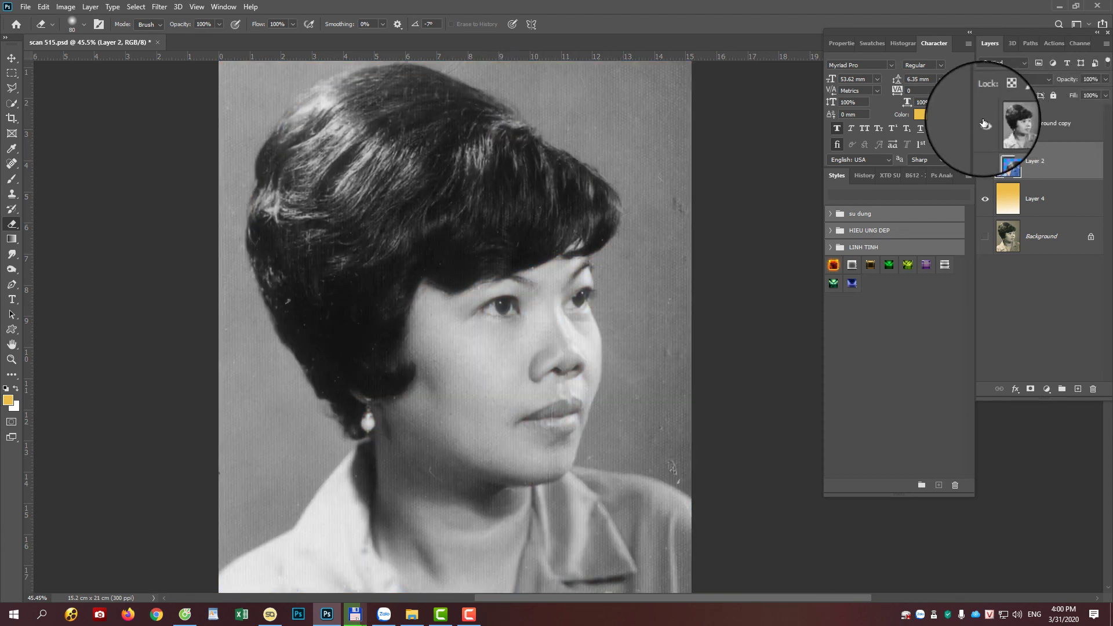
{"action": "left_click", "coordinate": [983, 123]}
{"action": "left_click", "coordinate": [984, 123]}
- Hide the black-and-white original, save the document, and zoom in on the face
{"action": "key", "text": "ctrl+minus"}
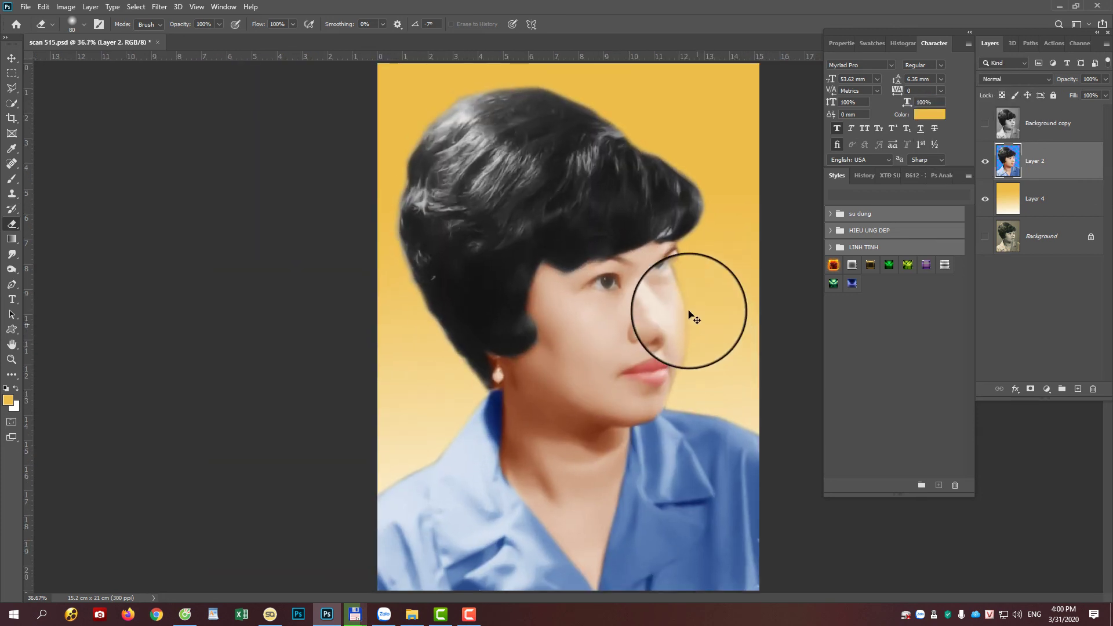
{"action": "key", "text": "ctrl+s"}
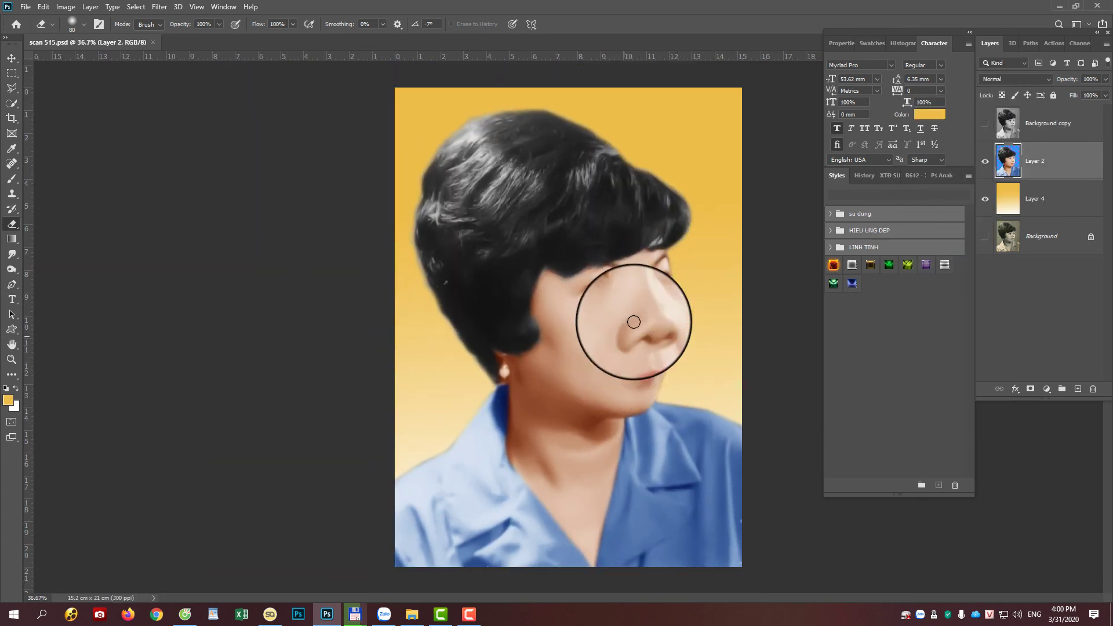
{"action": "scroll", "coordinate": [634, 310], "scroll_direction": "up", "scroll_amount": 3}
{"action": "scroll", "coordinate": [398, 291], "scroll_direction": "up", "scroll_amount": 3}
{"action": "scroll", "coordinate": [422, 266], "scroll_direction": "up", "scroll_amount": 3}
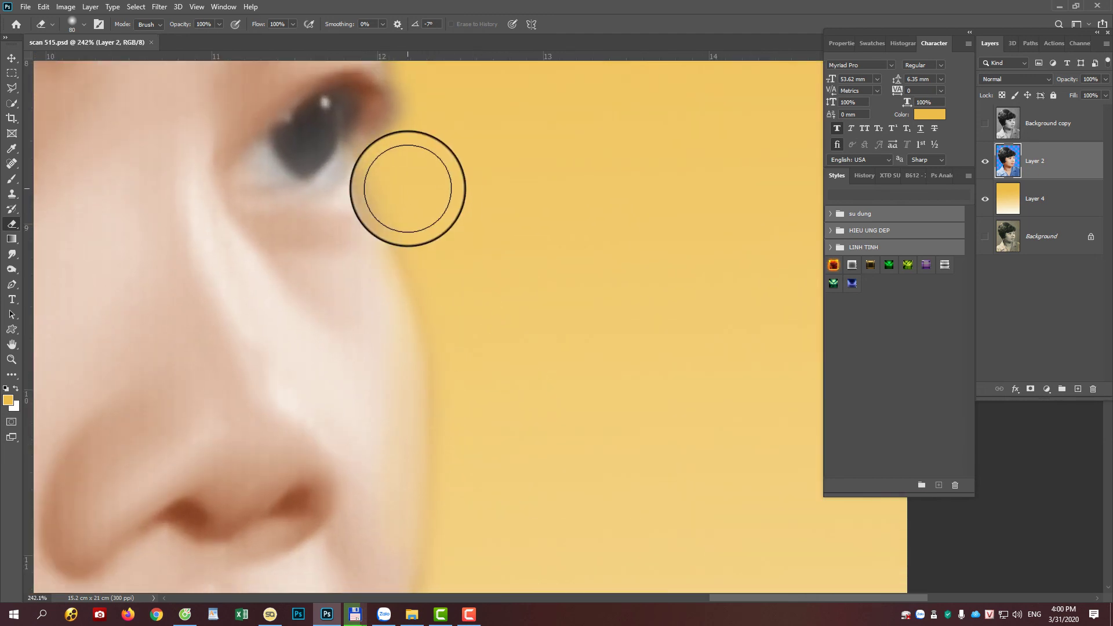
{"action": "scroll", "coordinate": [409, 190], "scroll_direction": "down", "scroll_amount": 1}
- Resize the eraser and remove stray skin colour past the eye corner and chin edge
{"action": "key", "text": "bracketleft"}
{"action": "key", "text": "bracketleft"}
{"action": "key", "text": "bracketleft"}
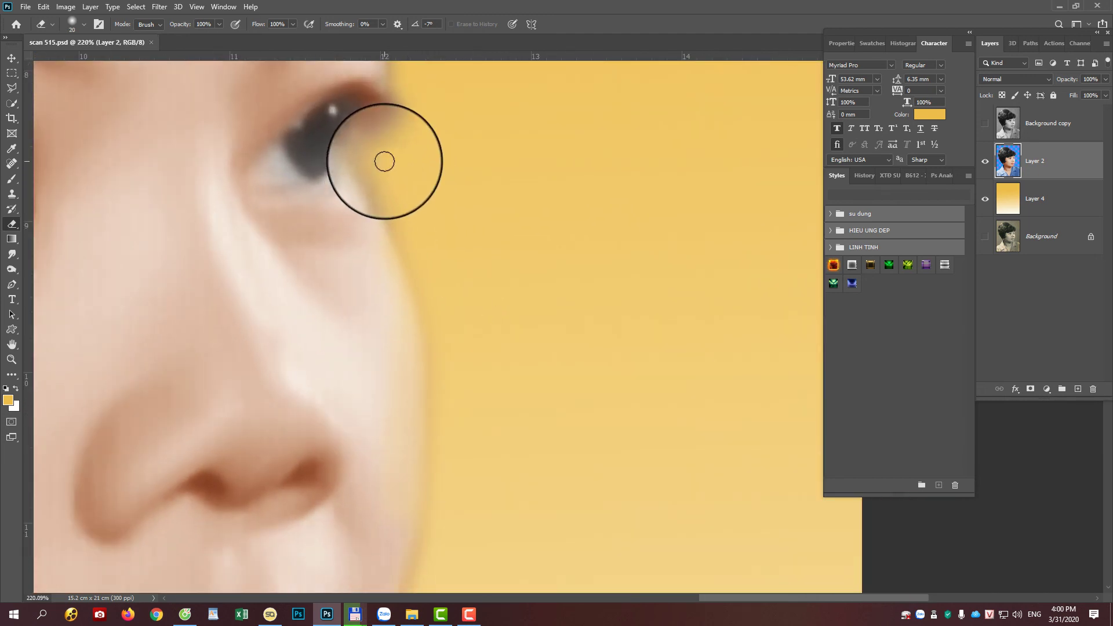
{"action": "key", "text": "bracketright"}
{"action": "left_click_drag", "start_coordinate": [393, 199], "coordinate": [402, 155]}
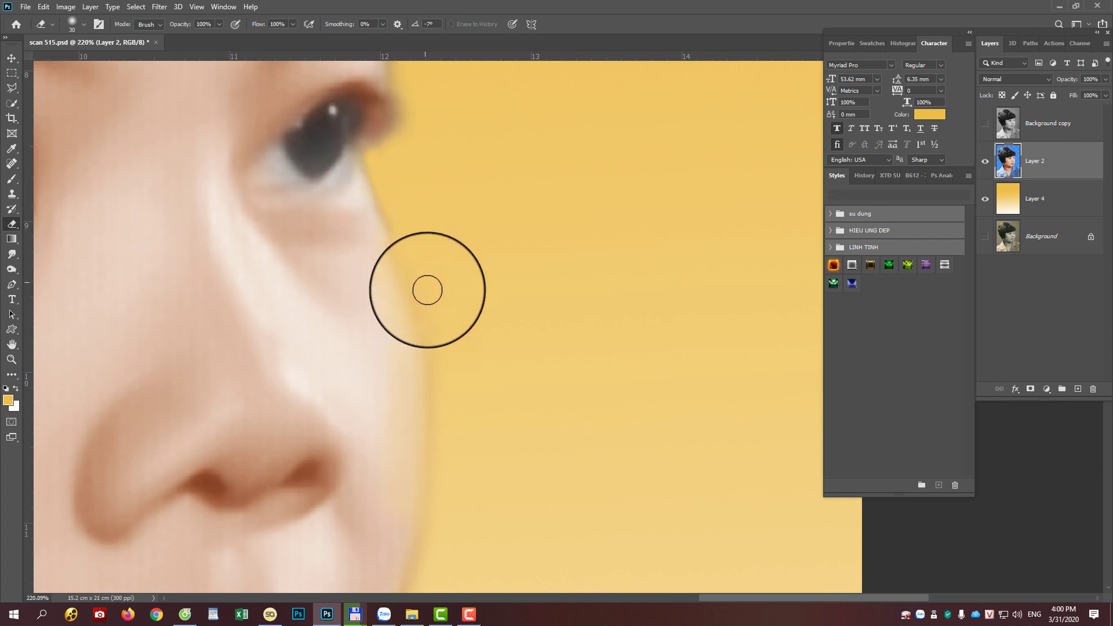
{"action": "mouse_move", "coordinate": [452, 436]}
{"action": "left_mouse_down"}
{"action": "mouse_move", "coordinate": [496, 174]}
{"action": "mouse_move", "coordinate": [494, 217]}
{"action": "left_mouse_up"}
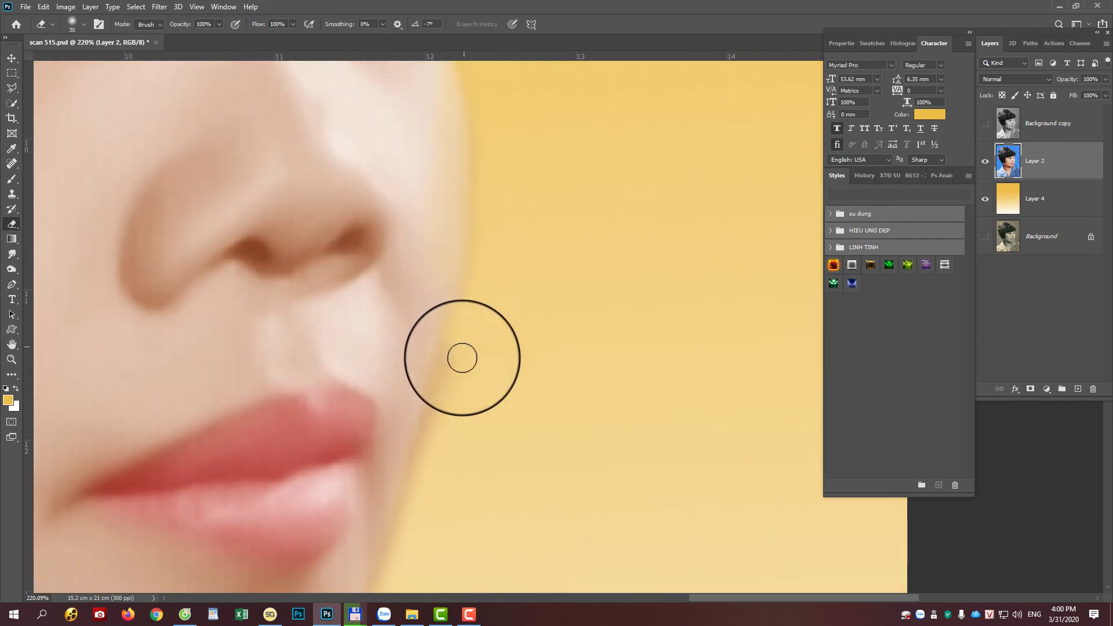
{"action": "left_click_drag", "start_coordinate": [435, 371], "coordinate": [447, 196]}
{"action": "left_click_drag", "start_coordinate": [388, 457], "coordinate": [410, 324]}
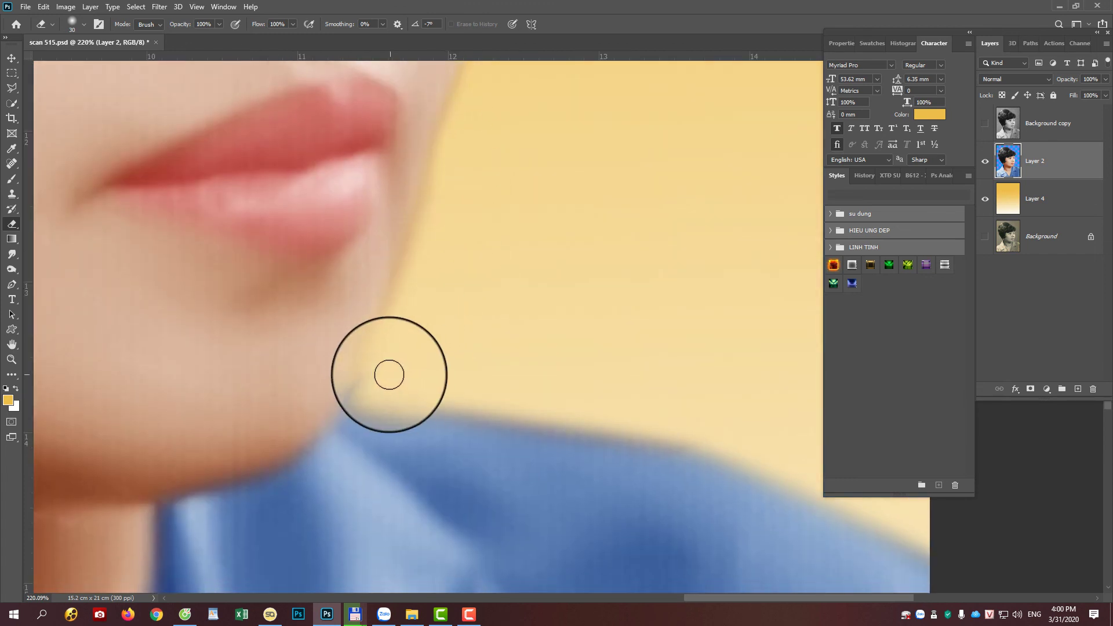
{"action": "left_click_drag", "start_coordinate": [389, 375], "coordinate": [401, 335]}
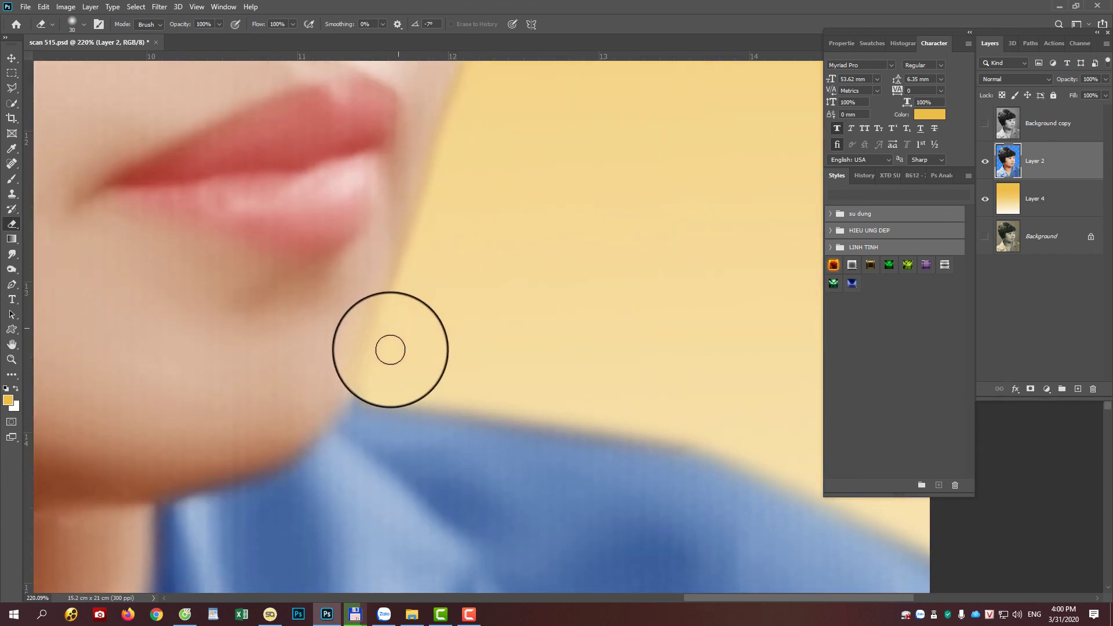
- Zoom back out to view the whole colourised portrait
{"action": "left_click_drag", "start_coordinate": [527, 119], "coordinate": [401, 304]}
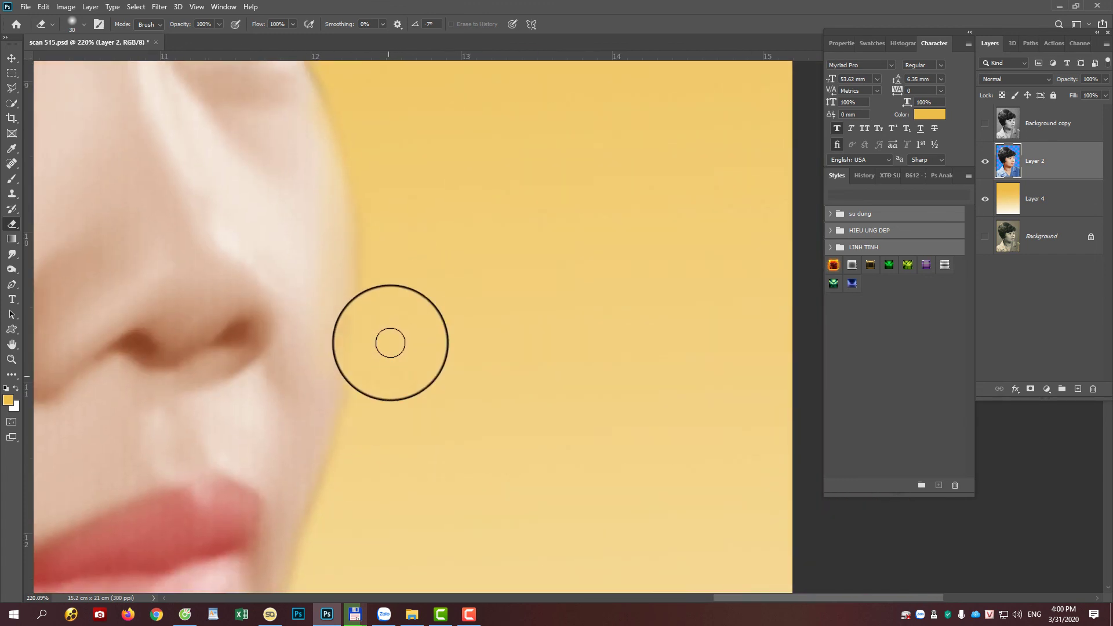
{"action": "scroll", "coordinate": [355, 204], "scroll_direction": "down", "scroll_amount": 2}
{"action": "scroll", "coordinate": [355, 209], "scroll_direction": "down", "scroll_amount": 1}
{"action": "scroll", "coordinate": [356, 212], "scroll_direction": "down", "scroll_amount": 2}
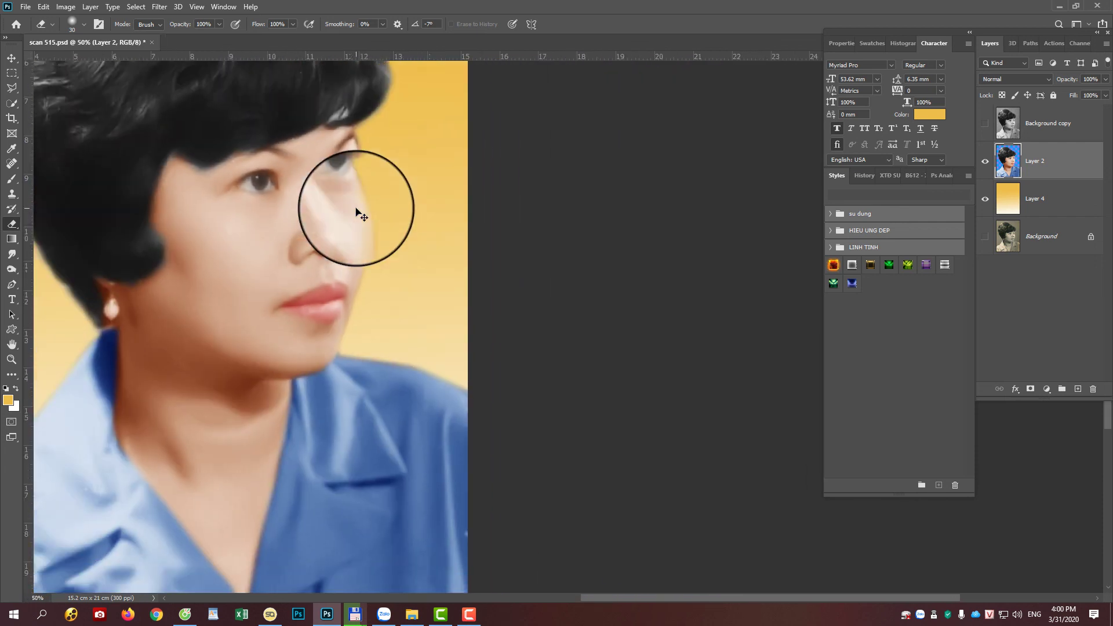
{"action": "scroll", "coordinate": [356, 212], "scroll_direction": "down", "scroll_amount": 1}
{"action": "scroll", "coordinate": [626, 410], "scroll_direction": "up", "scroll_amount": 1}
{"action": "scroll", "coordinate": [522, 441], "scroll_direction": "down", "scroll_amount": 1}
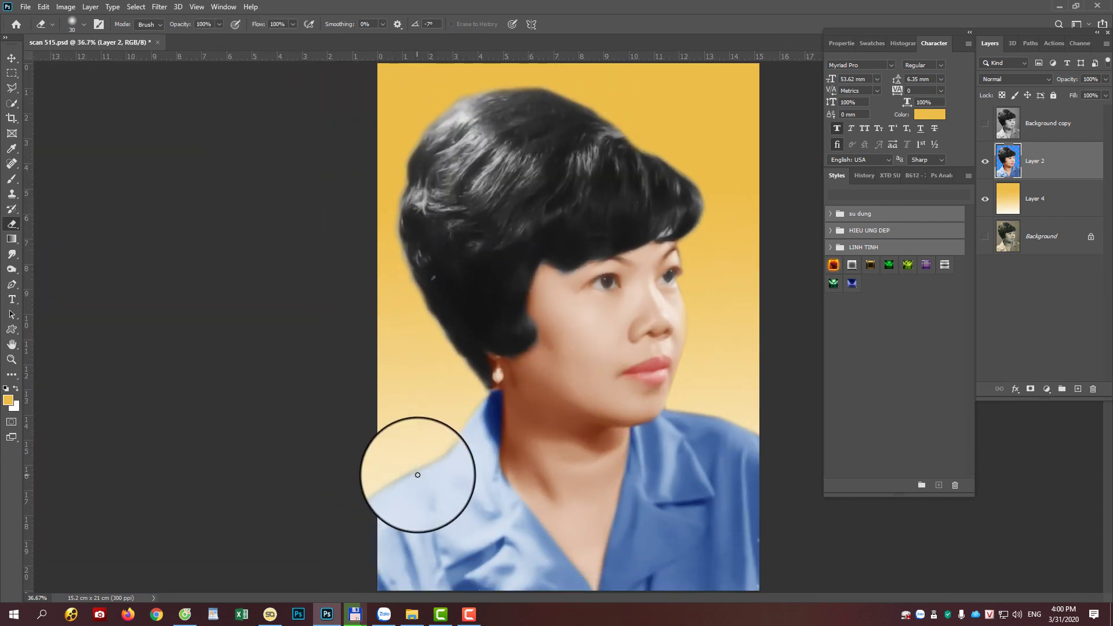
{"action": "scroll", "coordinate": [417, 475], "scroll_direction": "up", "scroll_amount": 1}
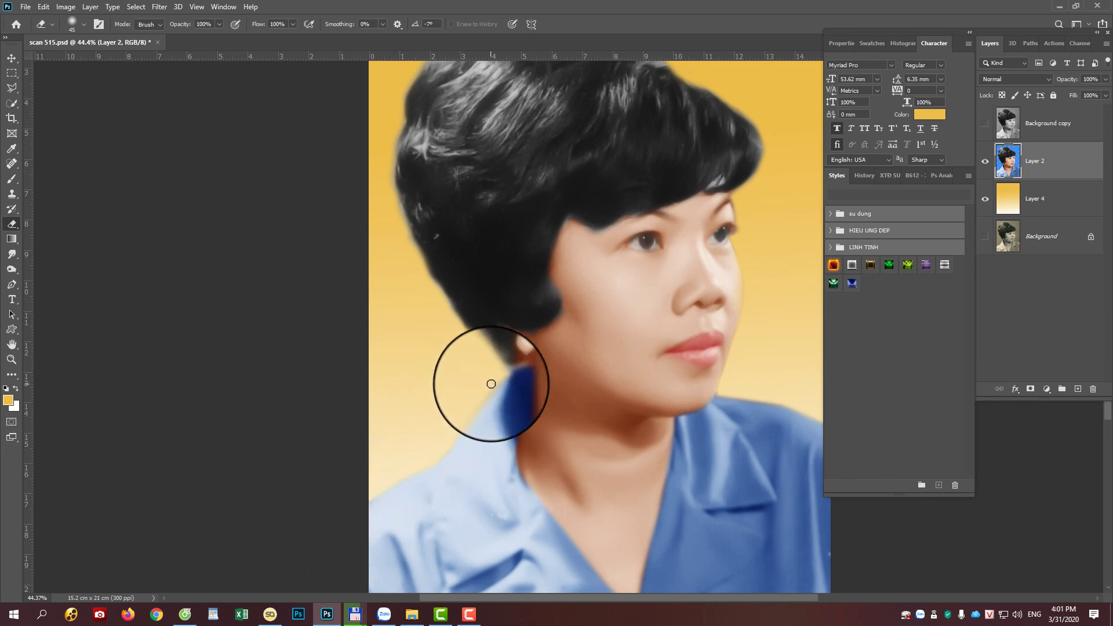
{"action": "scroll", "coordinate": [567, 323], "scroll_direction": "down", "scroll_amount": 1}
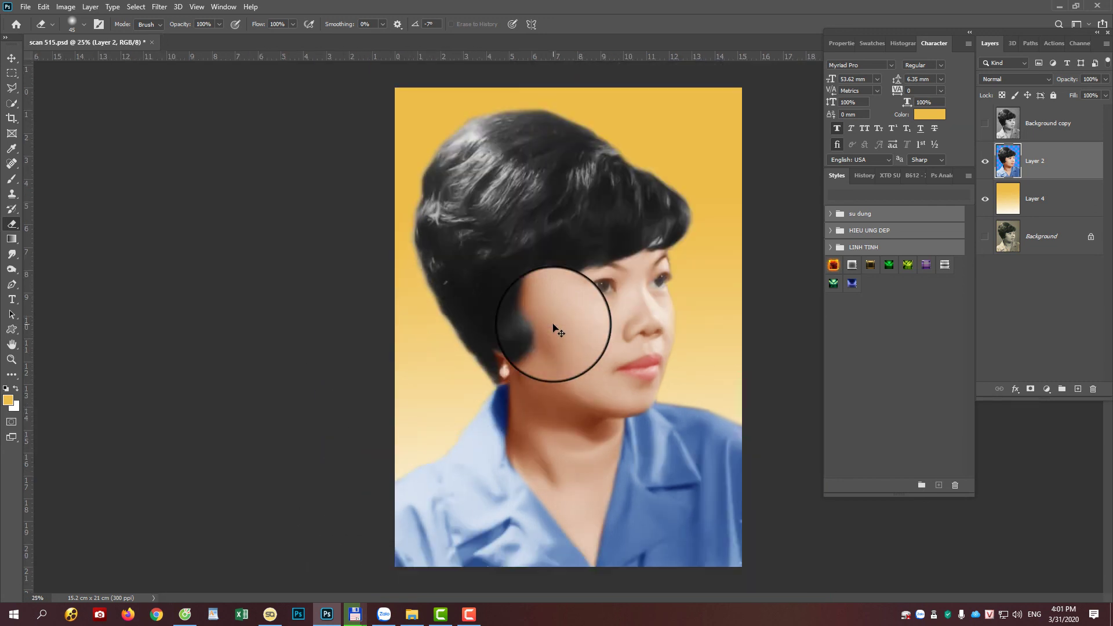
{"action": "scroll", "coordinate": [646, 298], "scroll_direction": "down", "scroll_amount": 1}
{"action": "key", "text": "ctrl+s"}
- Erase the hair's right-side bulge, hide the original, save, and stop the recording
{"action": "left_click_drag", "start_coordinate": [640, 232], "coordinate": [579, 227]}
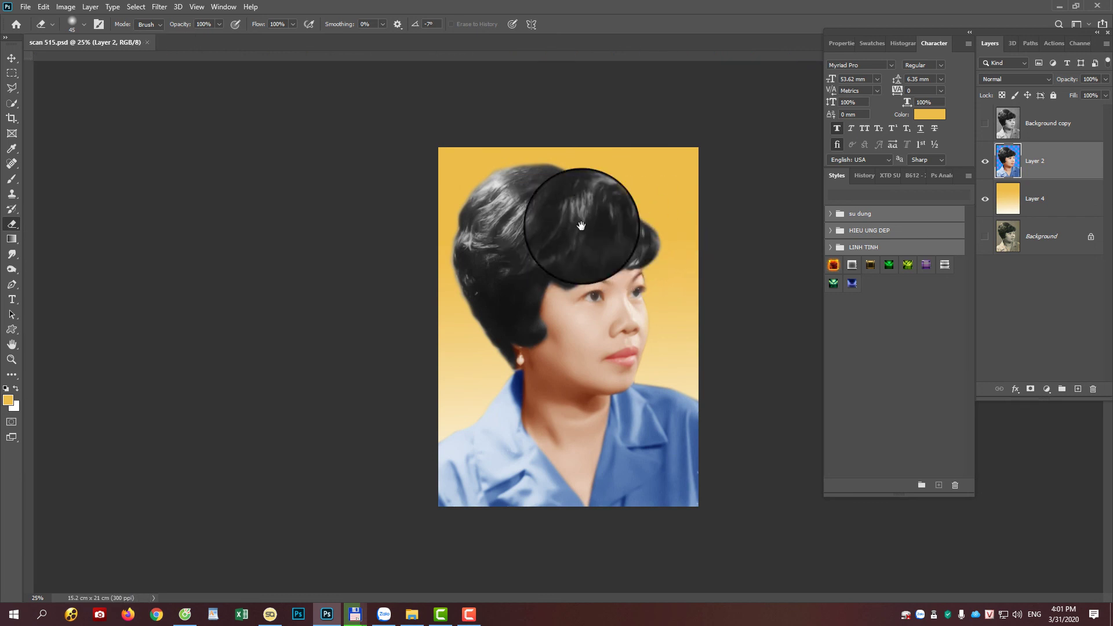
{"action": "left_click", "coordinate": [984, 123]}
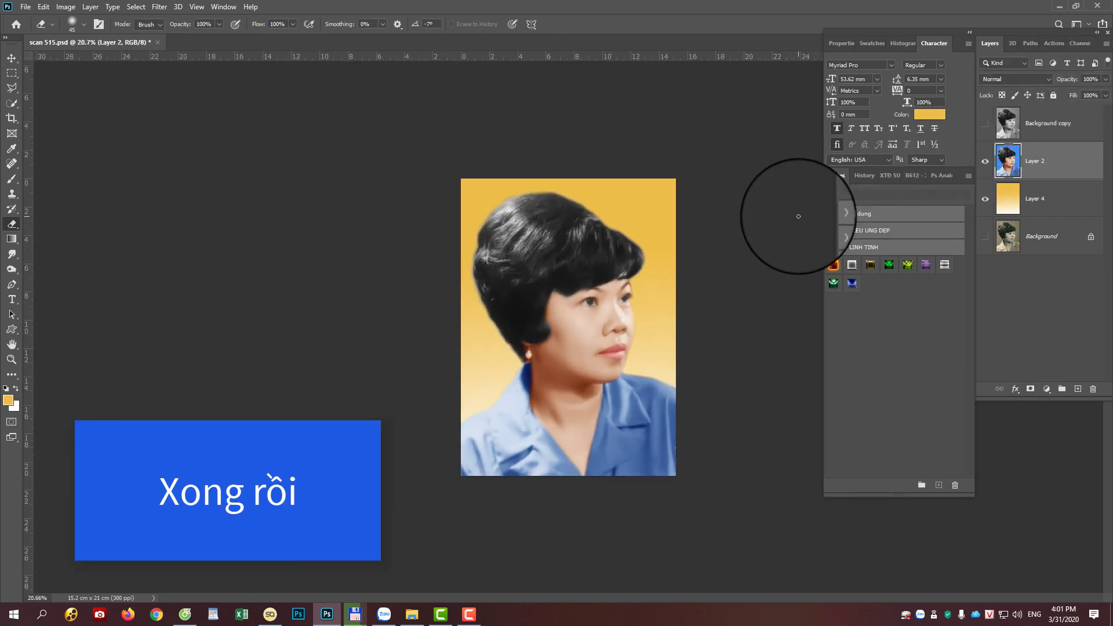
{"action": "key", "text": "ctrl+s"}
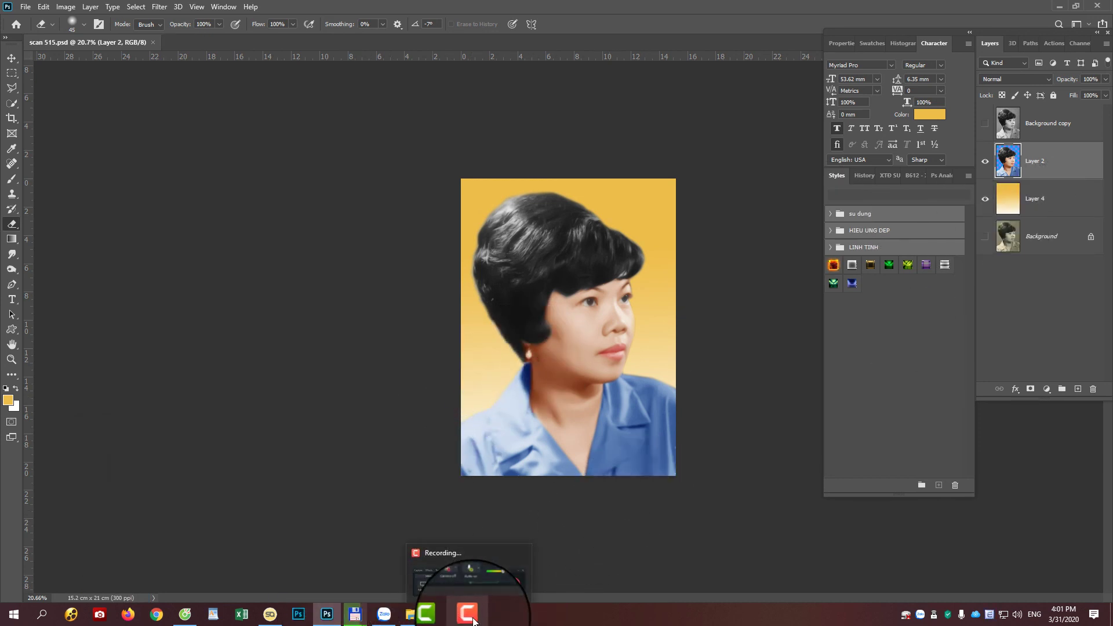
{"action": "left_click", "coordinate": [474, 621]}
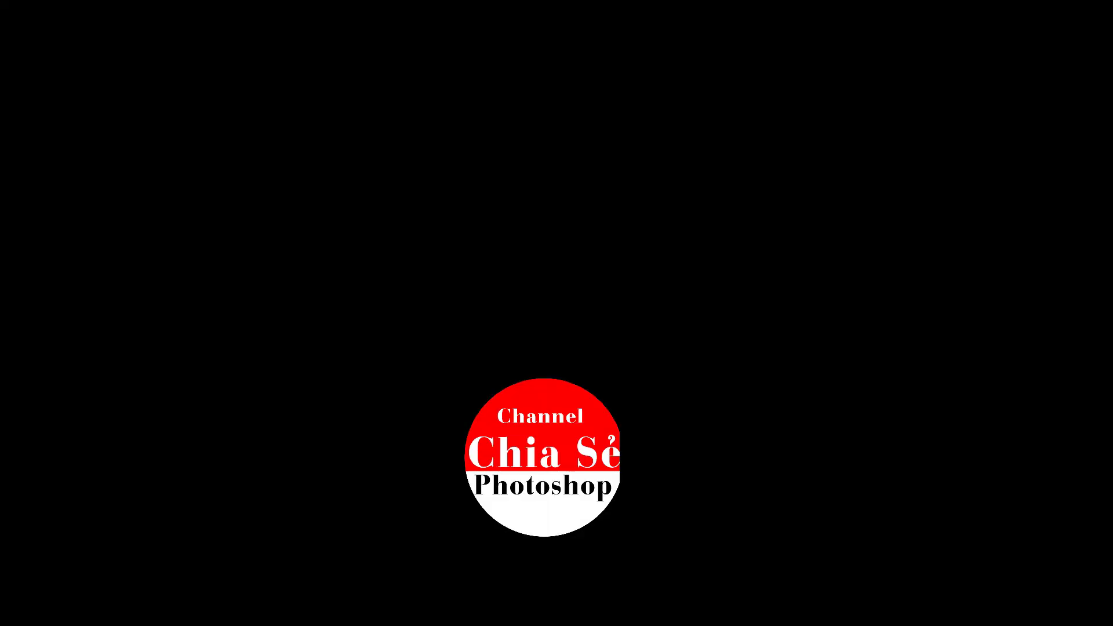